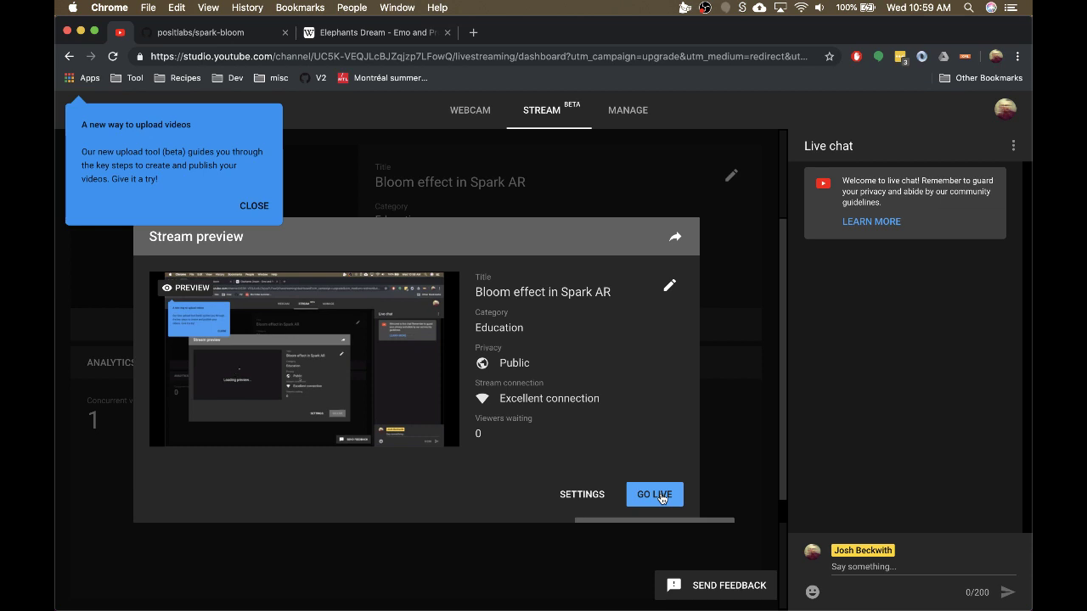
- Put the 'Bloom effect in Spark AR' stream live and switch to the Wikipedia bloom example tab
{"action": "left_click", "coordinate": [655, 495]}
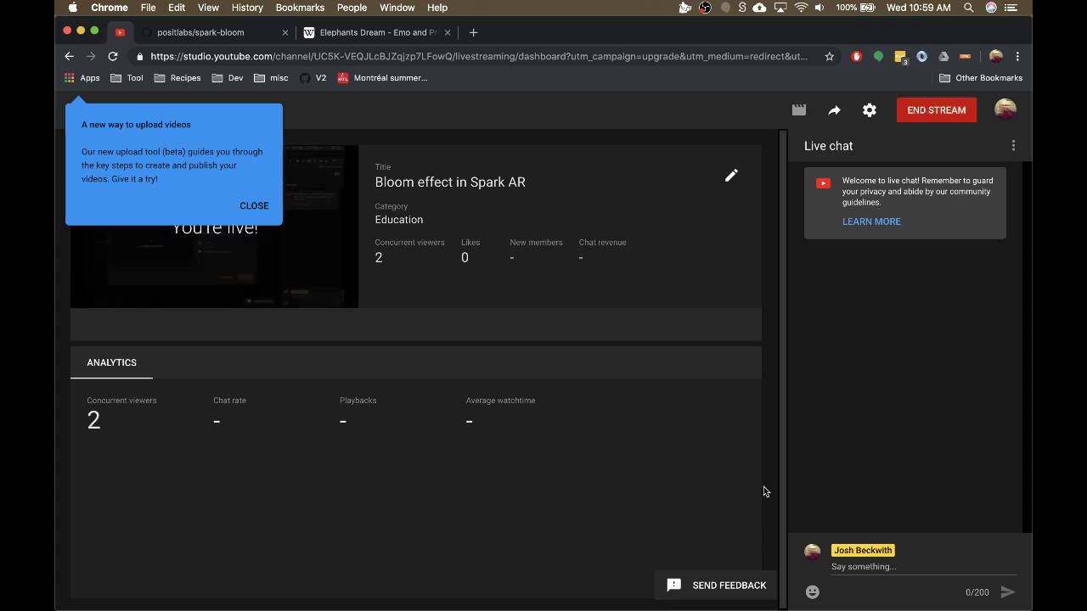
{"action": "left_click", "coordinate": [379, 34]}
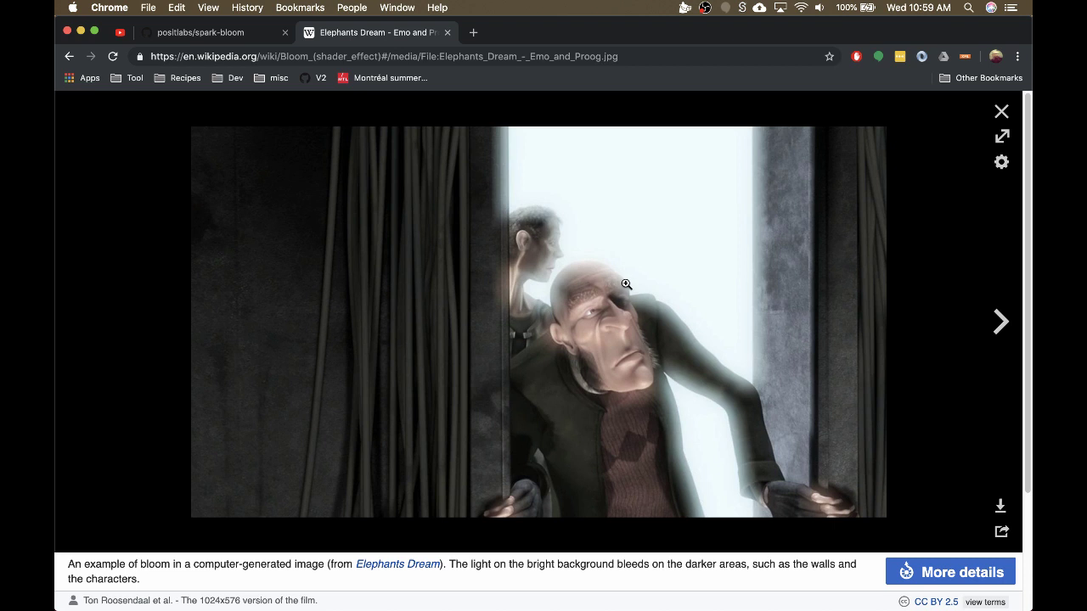
- View the Elephants Dream bloom example image at full size, then close that page
{"action": "left_click", "coordinate": [756, 263]}
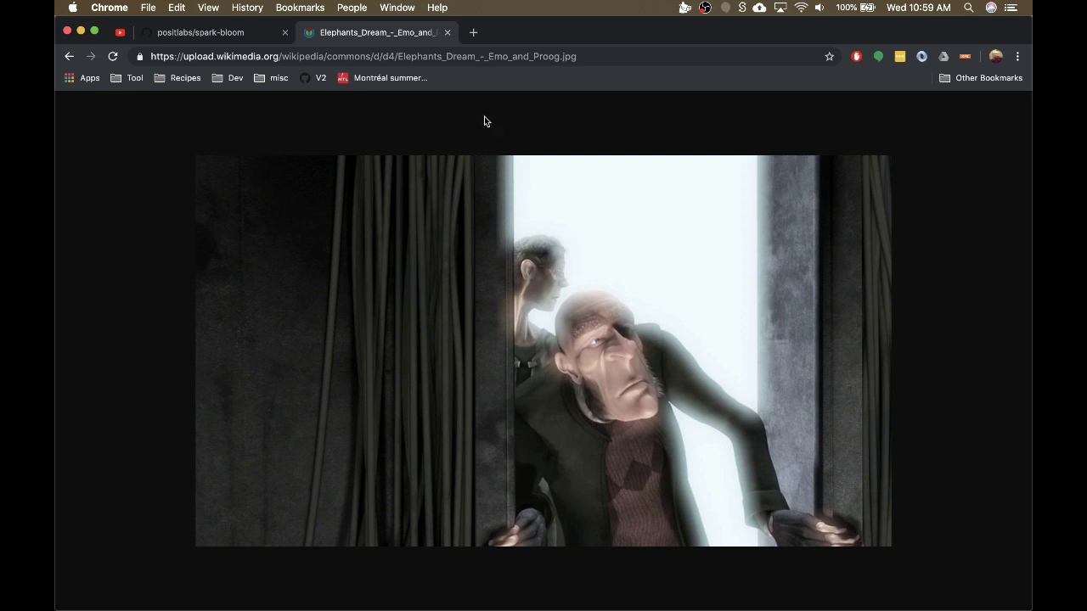
{"action": "left_click", "coordinate": [447, 32]}
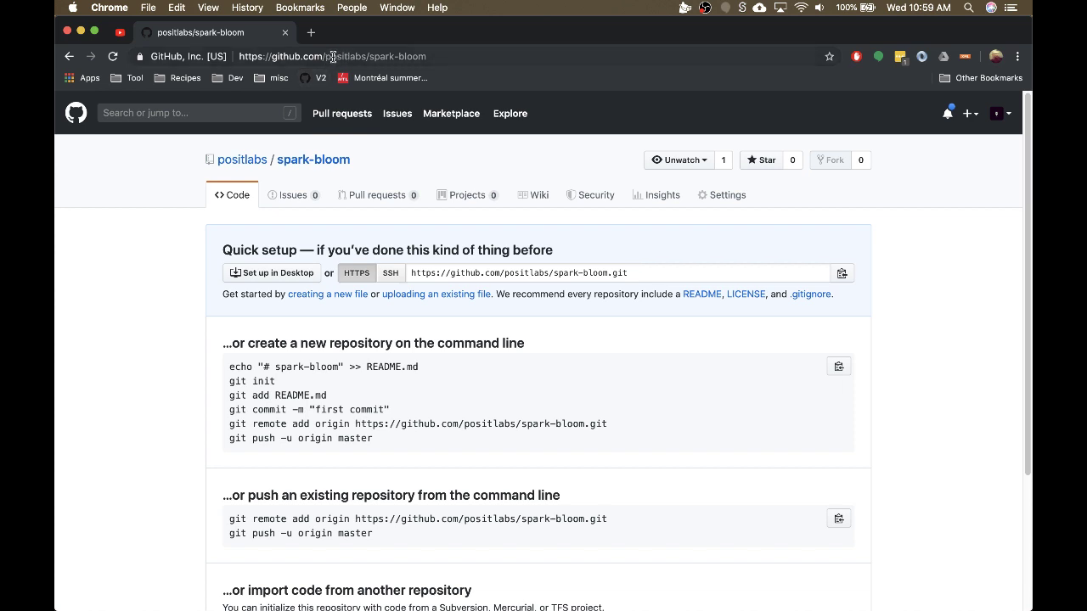
- Highlight the positlabs/spark-bloom repository path in the address bar, then switch to Spark AR Studio
{"action": "left_click_drag", "start_coordinate": [325, 57], "coordinate": [491, 67]}
{"action": "left_click", "coordinate": [423, 57]}
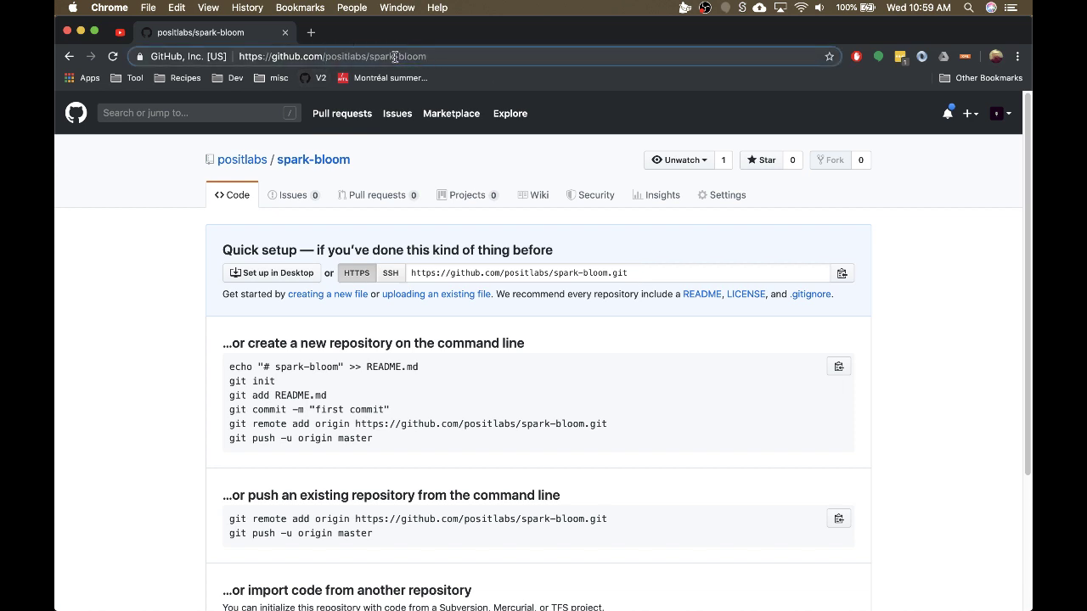
{"action": "left_click_drag", "start_coordinate": [371, 57], "coordinate": [428, 57]}
{"action": "left_click", "coordinate": [450, 57]}
{"action": "left_click", "coordinate": [667, 594]}
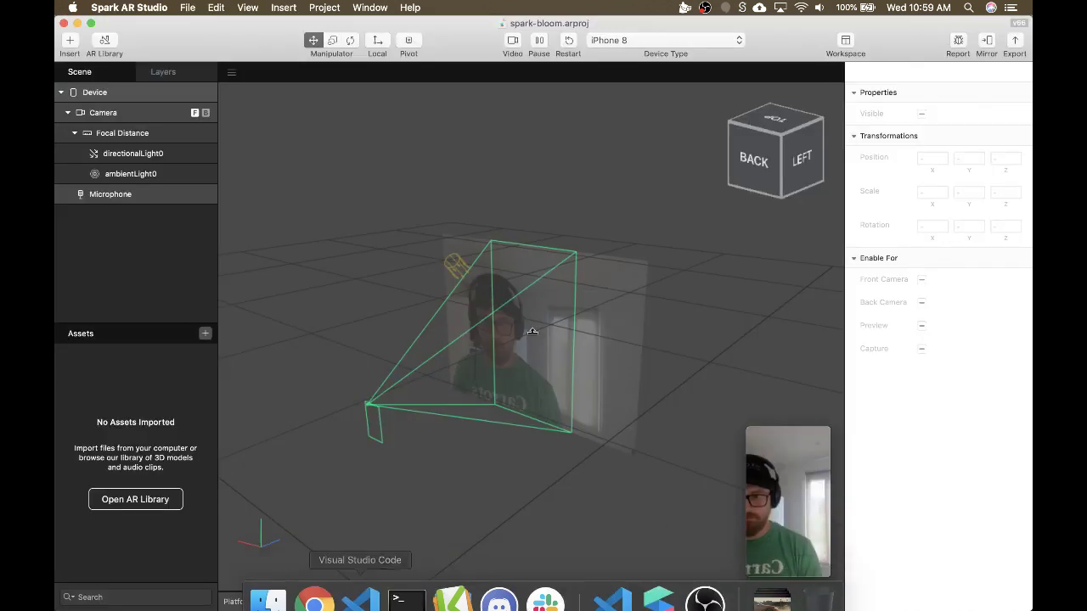
- Delete directionalLight0 and ambientLight0 from the scene
{"action": "left_click", "coordinate": [123, 155]}
{"action": "key", "text": "BackSpace"}
{"action": "left_click", "coordinate": [136, 153]}
{"action": "key", "text": "BackSpace"}
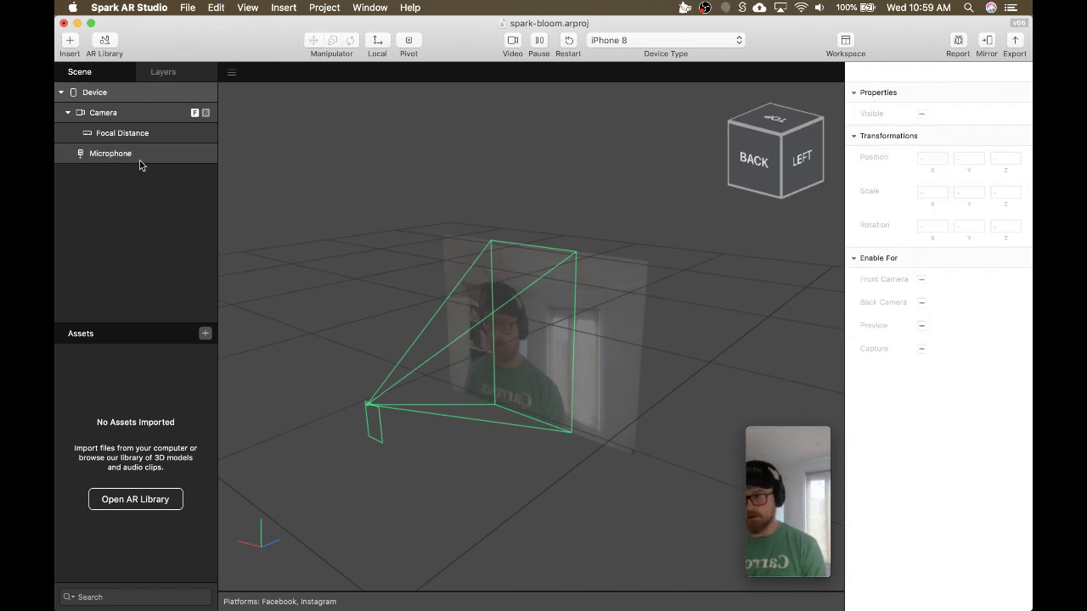
- Insert a top-level canvas0 holding a rectangle set to Fill Parent
{"action": "right_click", "coordinate": [130, 92]}
{"action": "mouse_move", "coordinate": [195, 97]}
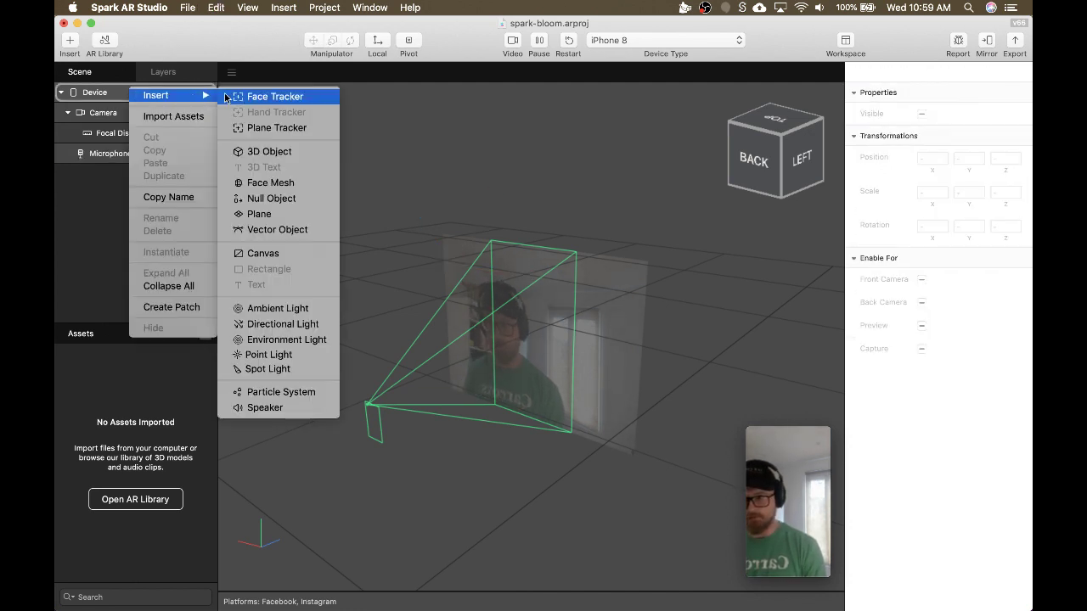
{"action": "left_click", "coordinate": [113, 256]}
{"action": "left_click_drag", "start_coordinate": [152, 160], "coordinate": [117, 238]}
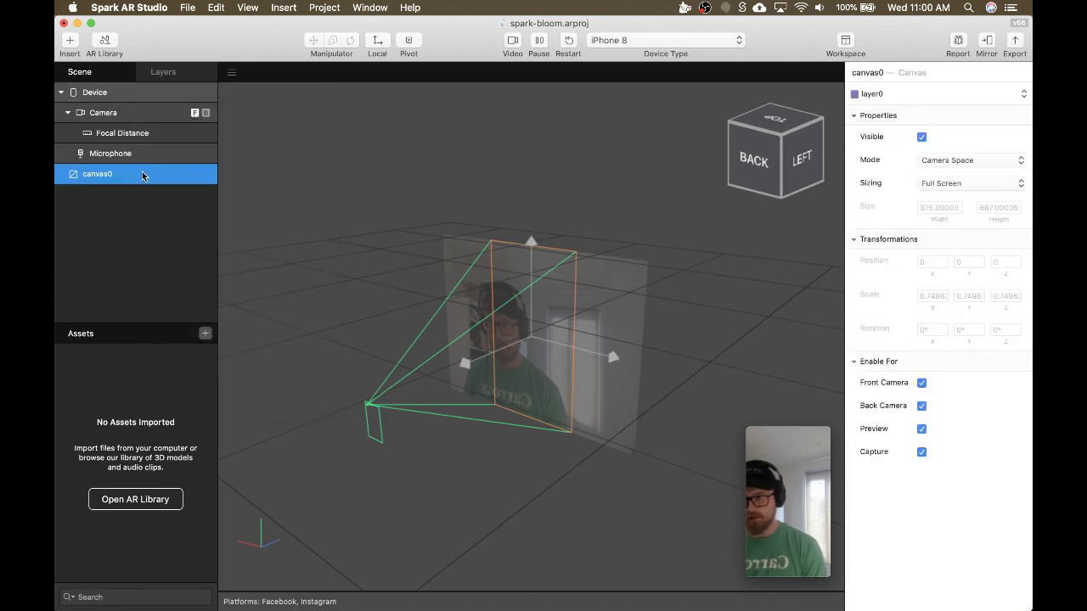
{"action": "right_click", "coordinate": [144, 175]}
{"action": "mouse_move", "coordinate": [162, 182]}
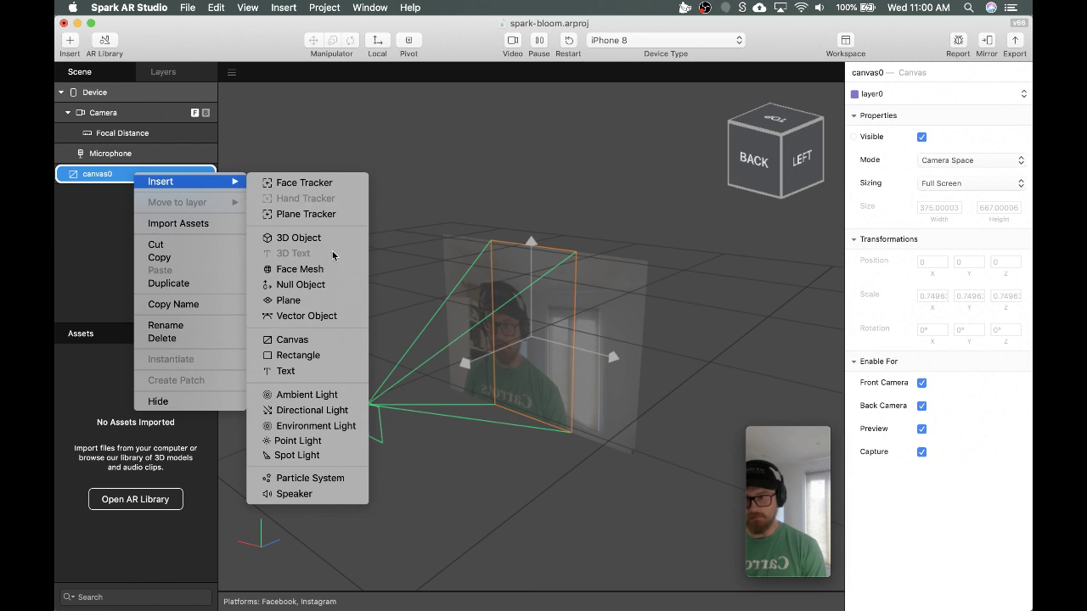
{"action": "left_click", "coordinate": [327, 356]}
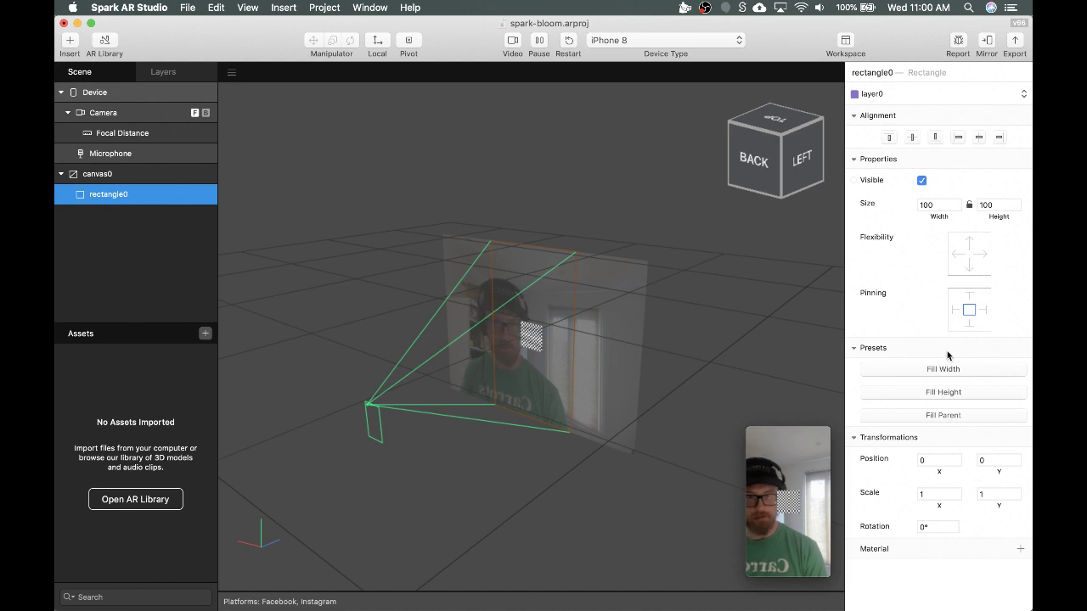
{"action": "left_click", "coordinate": [951, 416]}
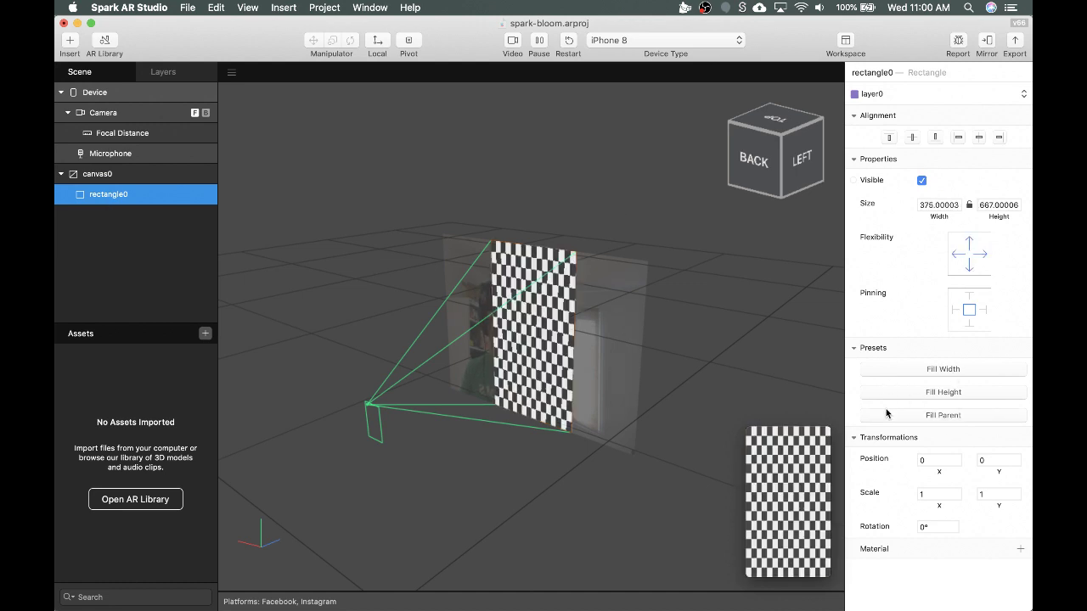
- Give the rectangle a new defaultMaterial0 with the Flat shader type
{"action": "left_click", "coordinate": [1018, 550]}
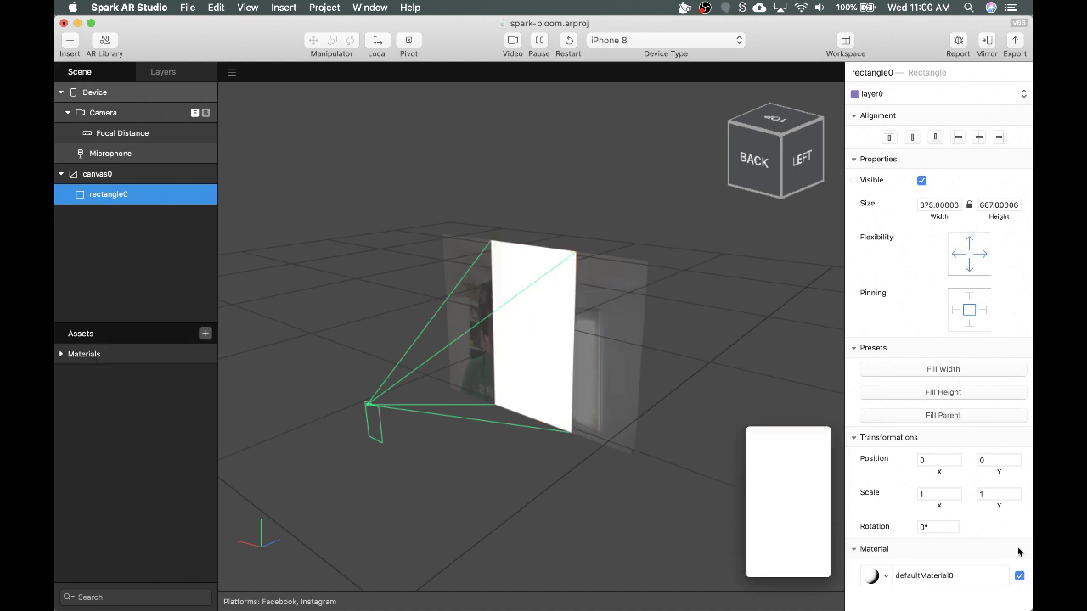
{"action": "left_click", "coordinate": [956, 577]}
{"action": "left_click", "coordinate": [956, 92]}
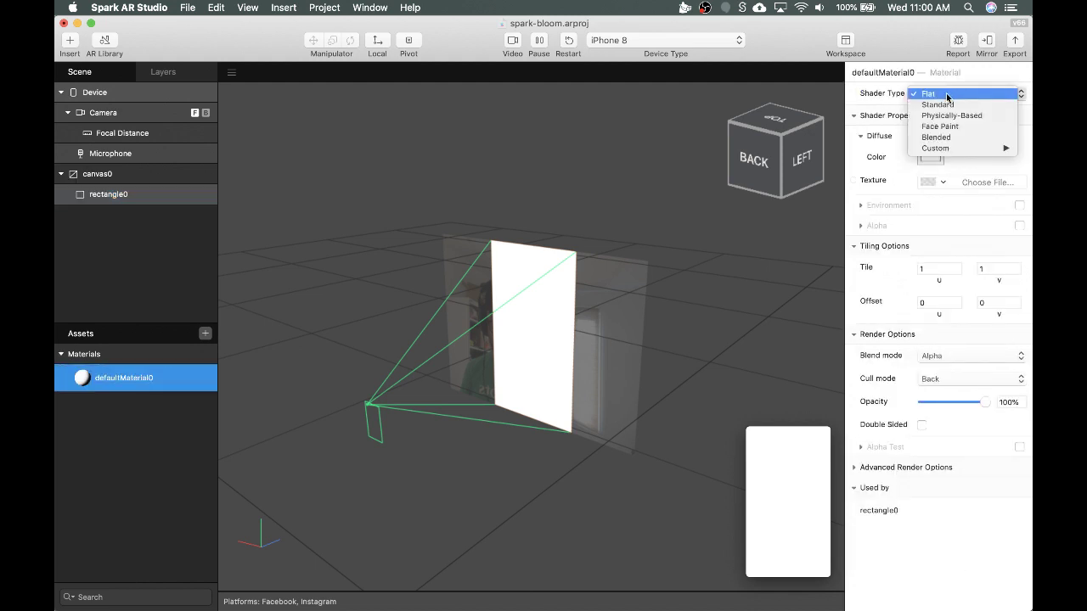
{"action": "left_click", "coordinate": [940, 96]}
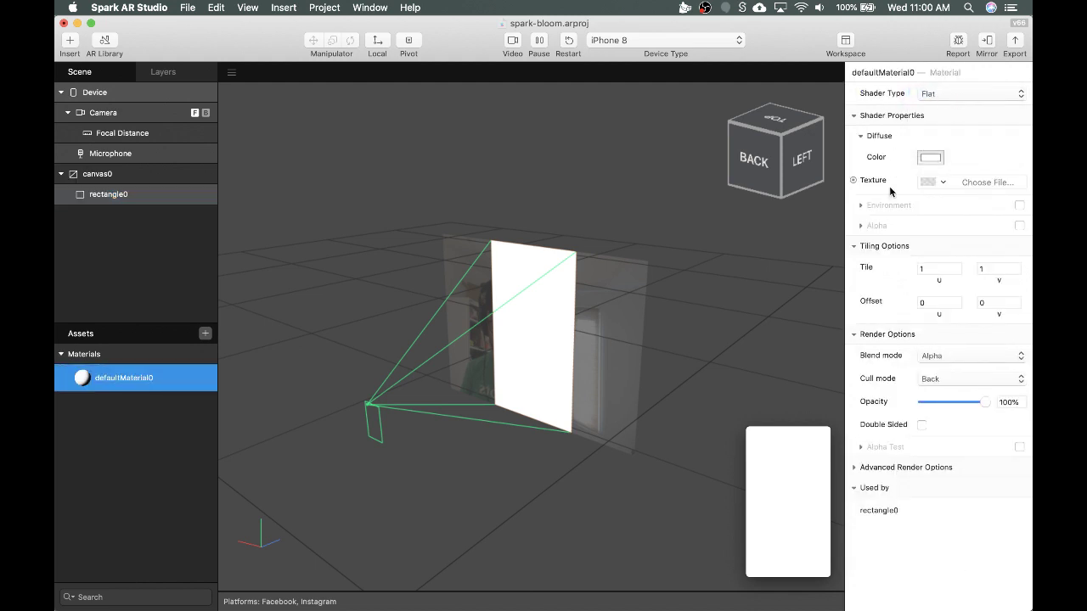
- Drive defaultMaterial0's texture from a patch and position its patch in the graph
{"action": "left_click", "coordinate": [853, 181]}
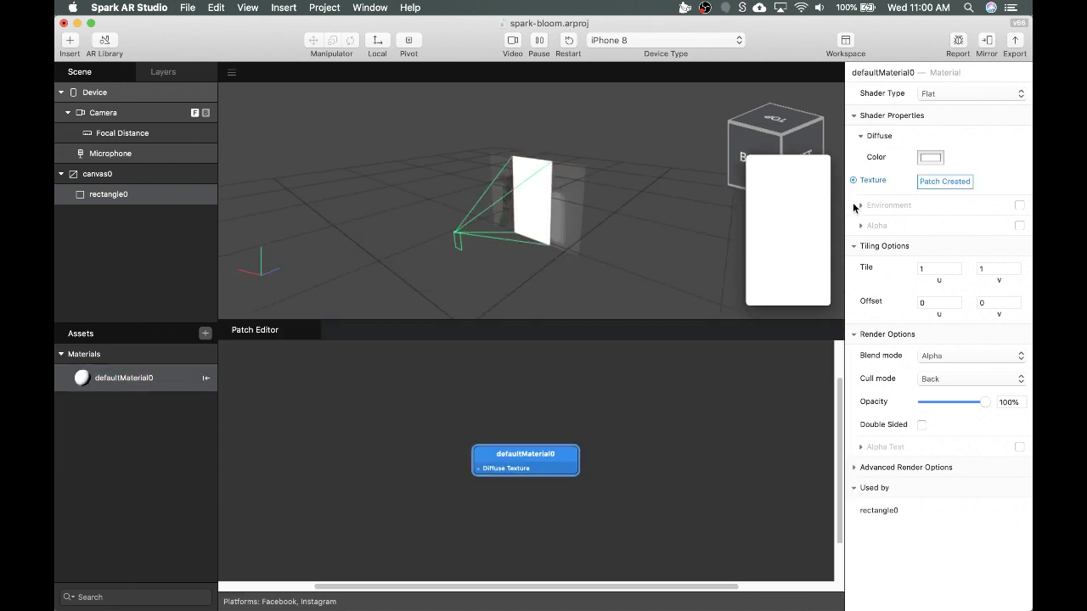
{"action": "left_click_drag", "start_coordinate": [508, 456], "coordinate": [622, 418]}
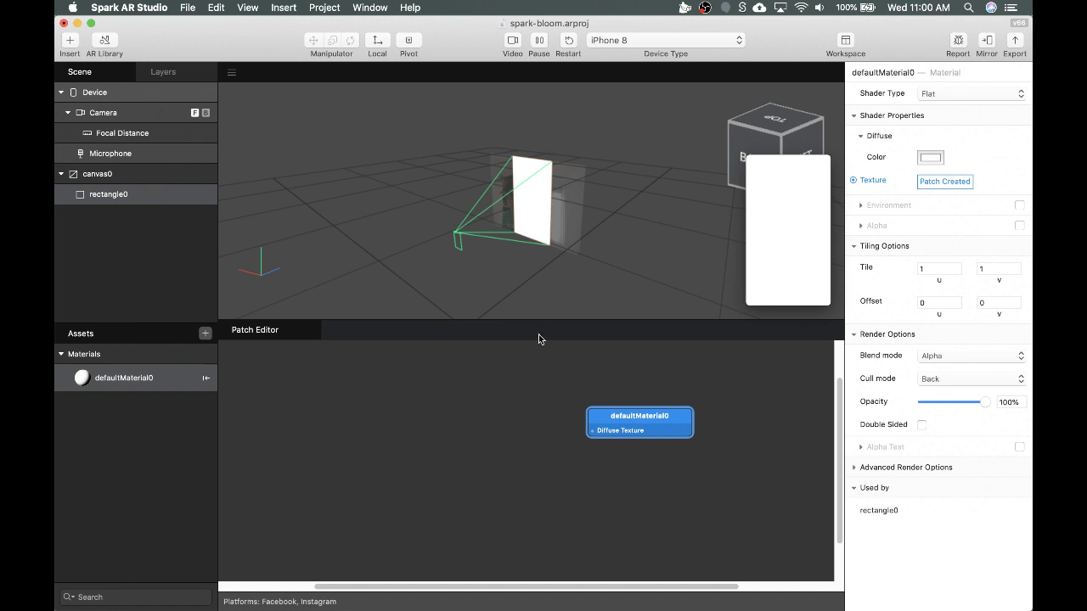
{"action": "key", "text": "super+shift+p"}
{"action": "key", "text": "super+shift+p"}
{"action": "key", "text": "super+shift+p"}
{"action": "key", "text": "super+shift+p"}
{"action": "left_click", "coordinate": [302, 348]}
{"action": "left_click", "coordinate": [93, 270]}
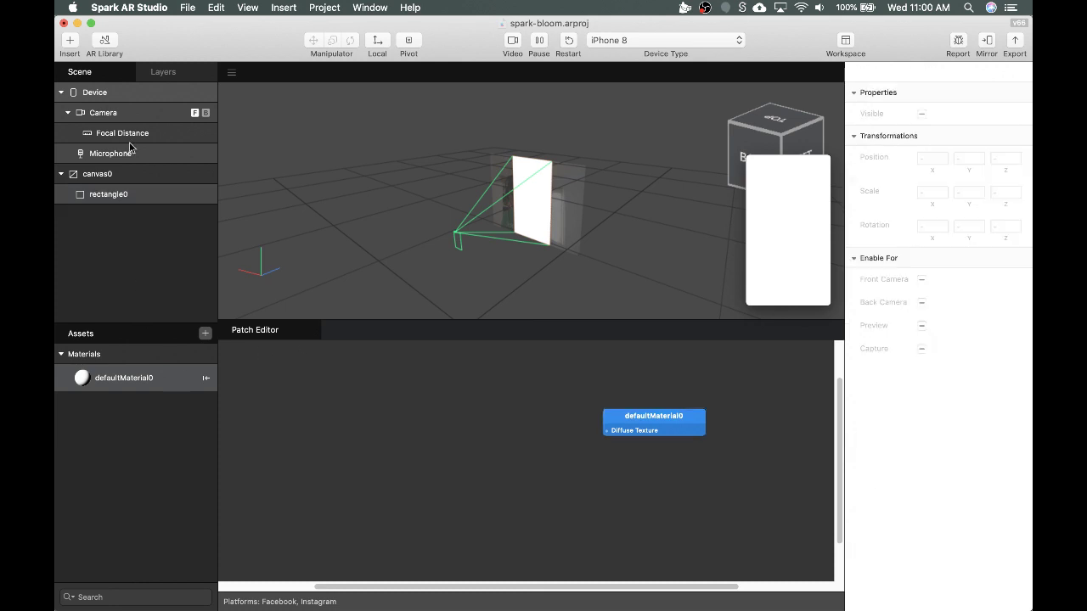
- Extract the camera texture and add CameraTexture as a patch in the graph
{"action": "left_click", "coordinate": [130, 116]}
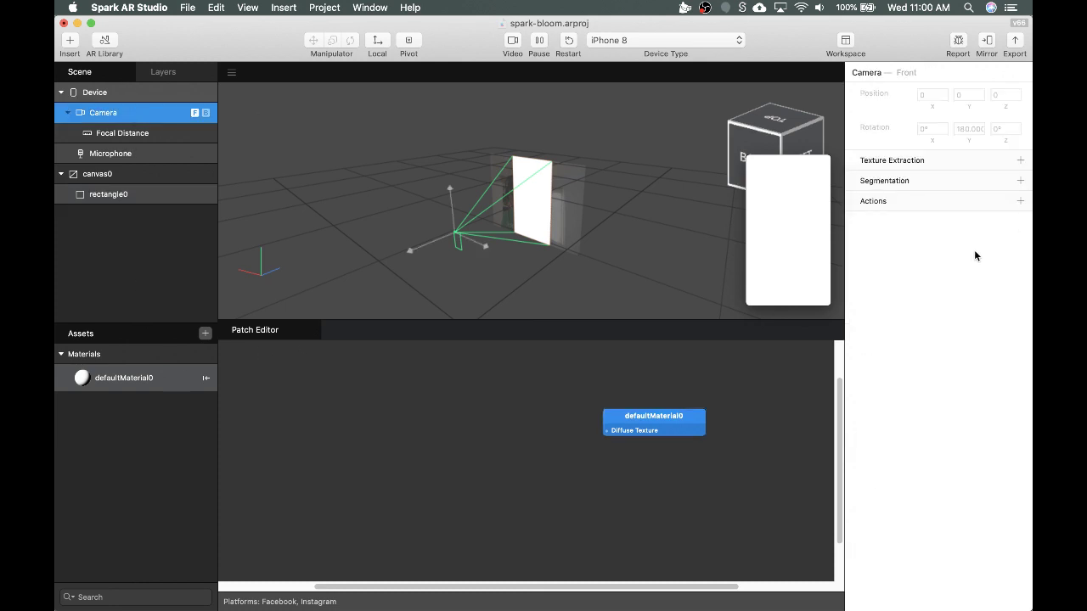
{"action": "left_click", "coordinate": [1021, 161]}
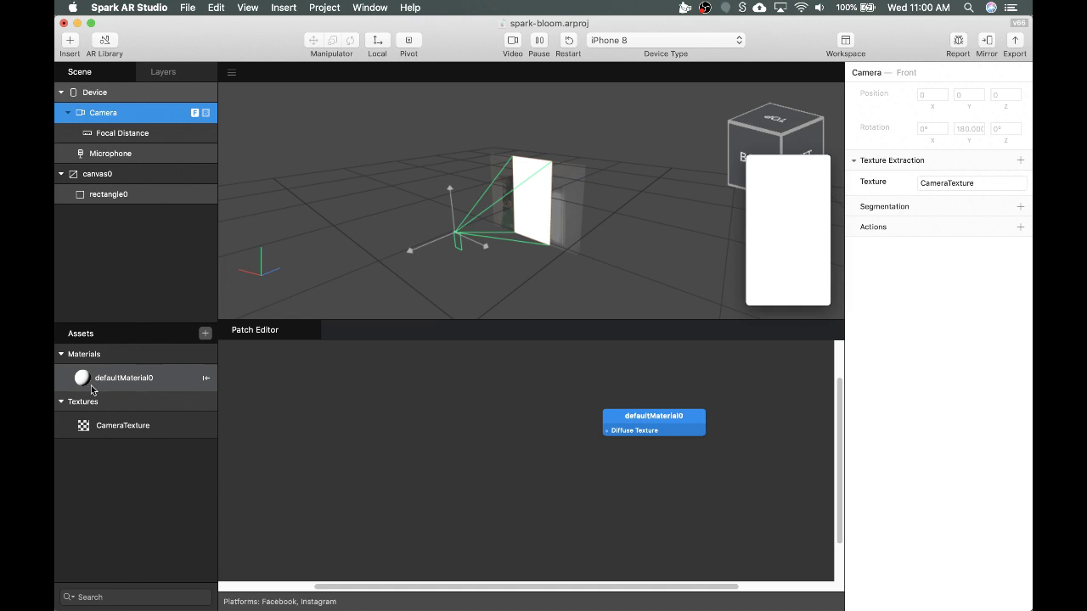
{"action": "left_click_drag", "start_coordinate": [116, 427], "coordinate": [607, 430]}
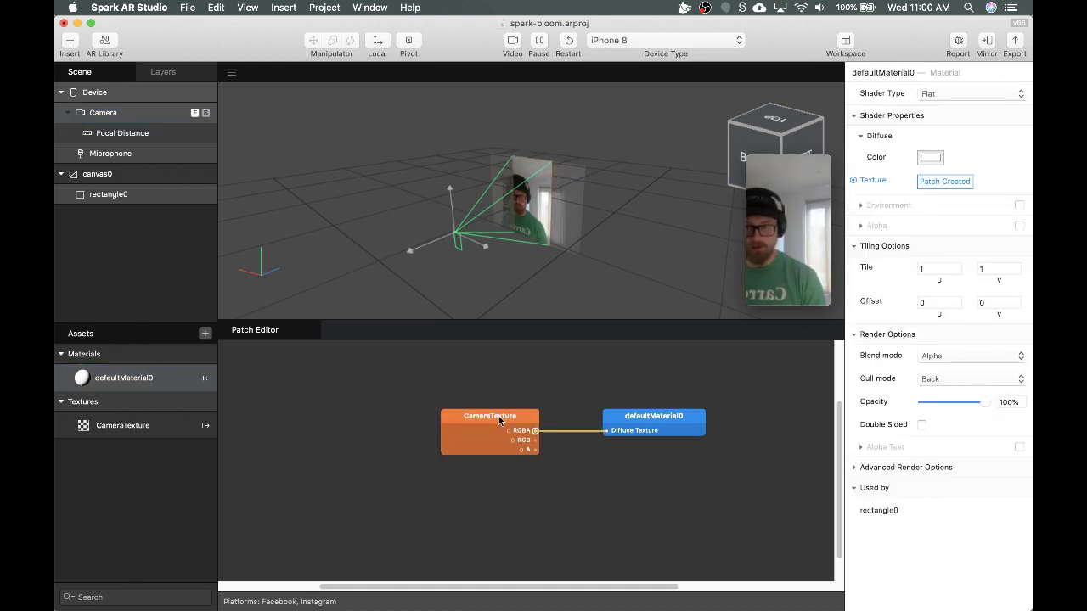
{"action": "left_click_drag", "start_coordinate": [499, 419], "coordinate": [442, 415]}
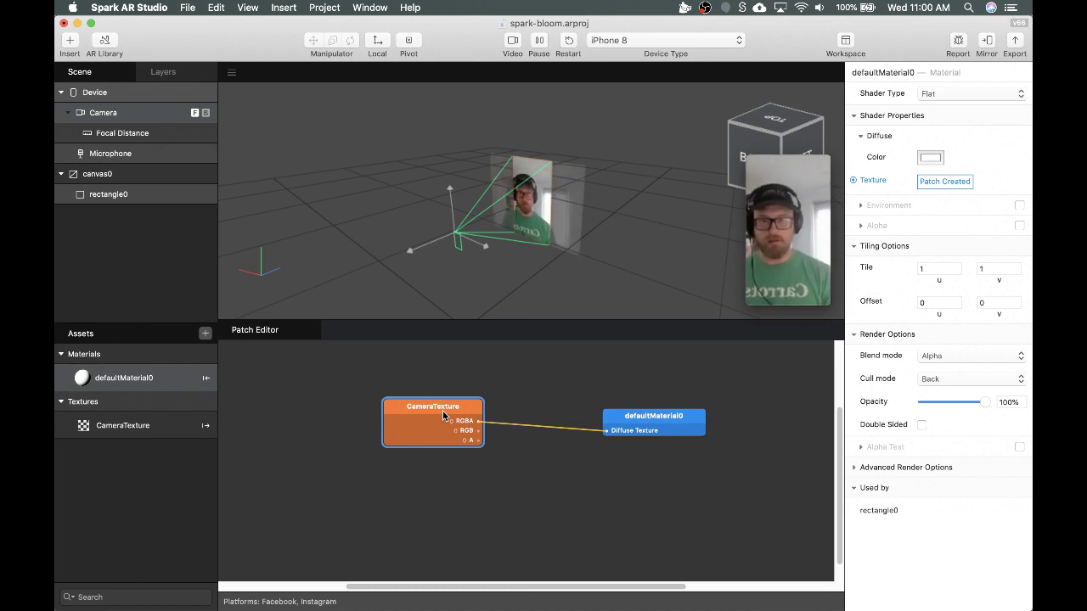
- Enlarge the effect preview and spread the CameraTexture and defaultMaterial0 patches apart
{"action": "left_click", "coordinate": [769, 211]}
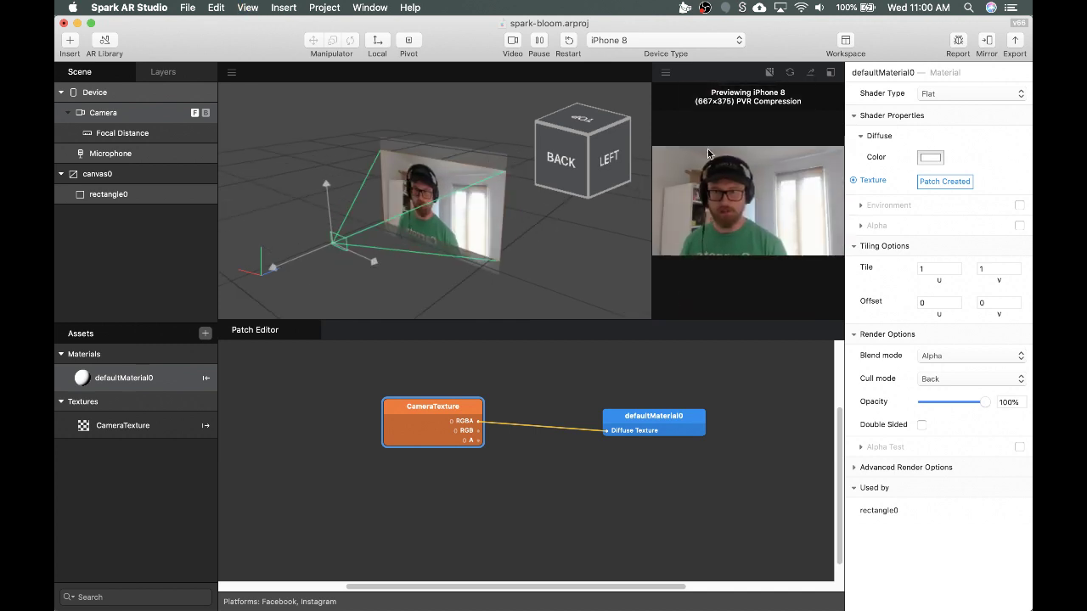
{"action": "left_click_drag", "start_coordinate": [651, 153], "coordinate": [392, 153]}
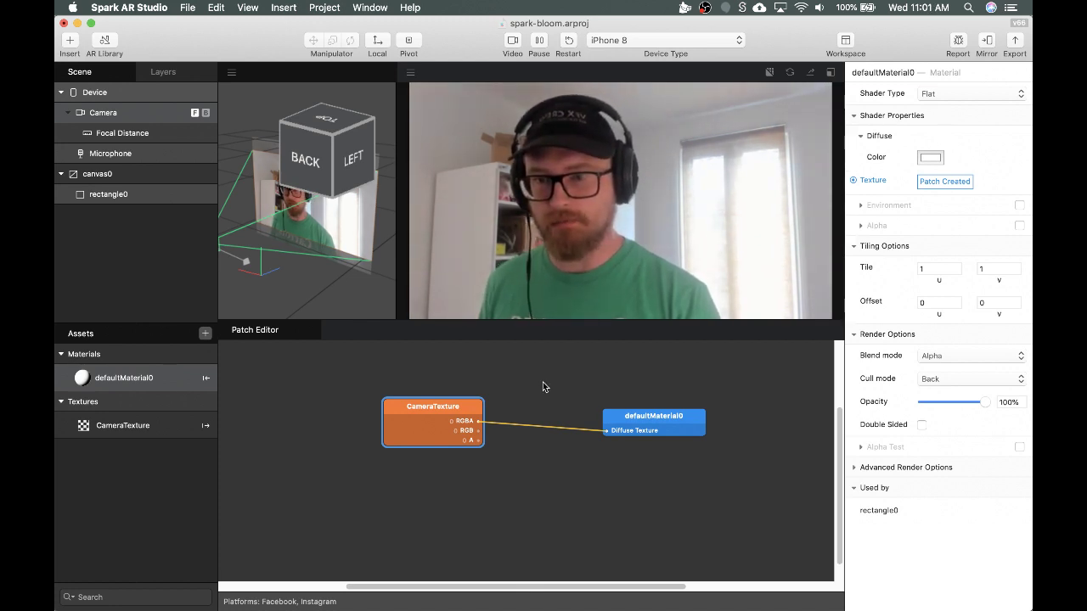
{"action": "left_click_drag", "start_coordinate": [463, 407], "coordinate": [439, 408]}
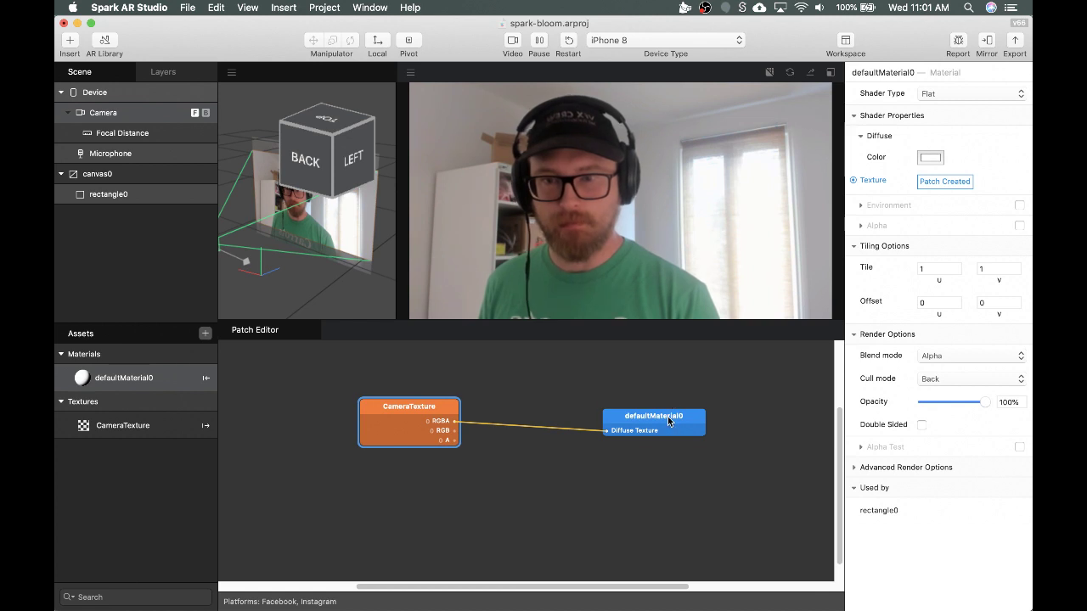
{"action": "left_click_drag", "start_coordinate": [668, 419], "coordinate": [740, 420]}
{"action": "left_click_drag", "start_coordinate": [435, 406], "coordinate": [358, 415]}
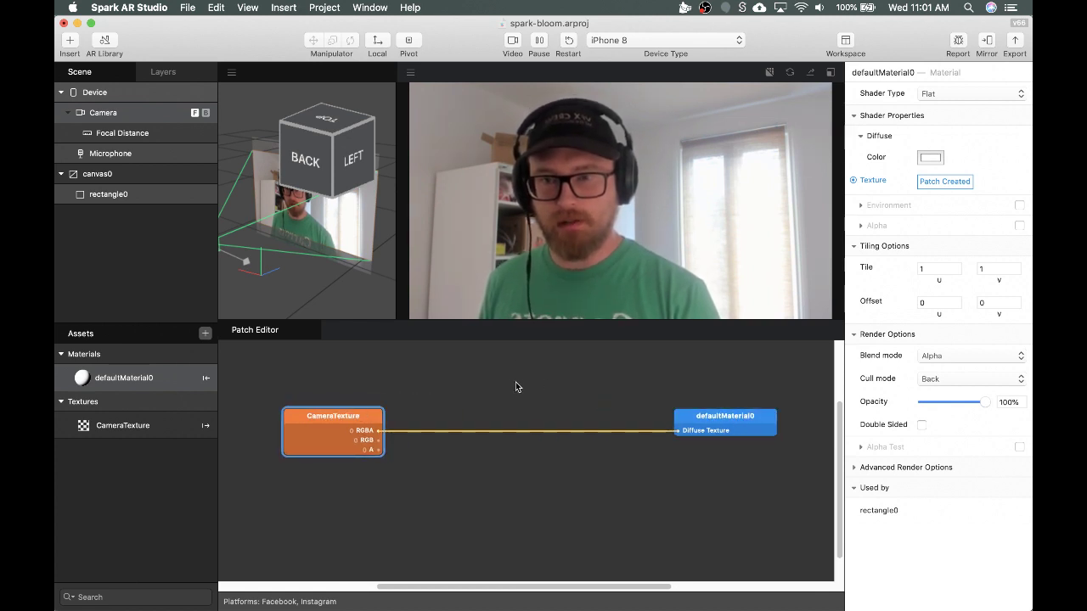
{"action": "left_click_drag", "start_coordinate": [344, 413], "coordinate": [297, 414]}
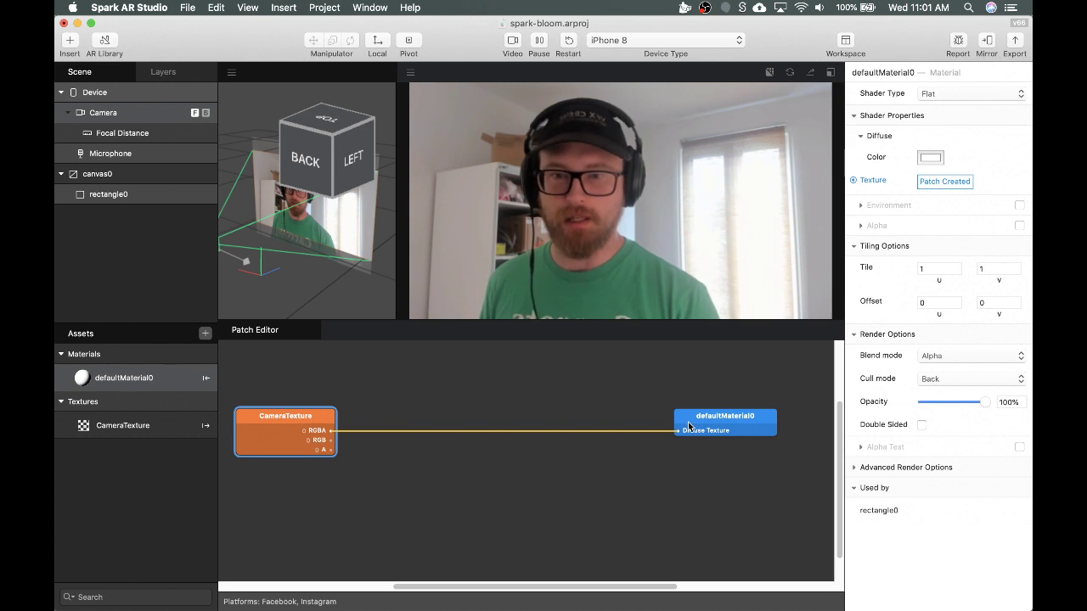
{"action": "left_click_drag", "start_coordinate": [687, 422], "coordinate": [738, 417]}
{"action": "left_click", "coordinate": [607, 394]}
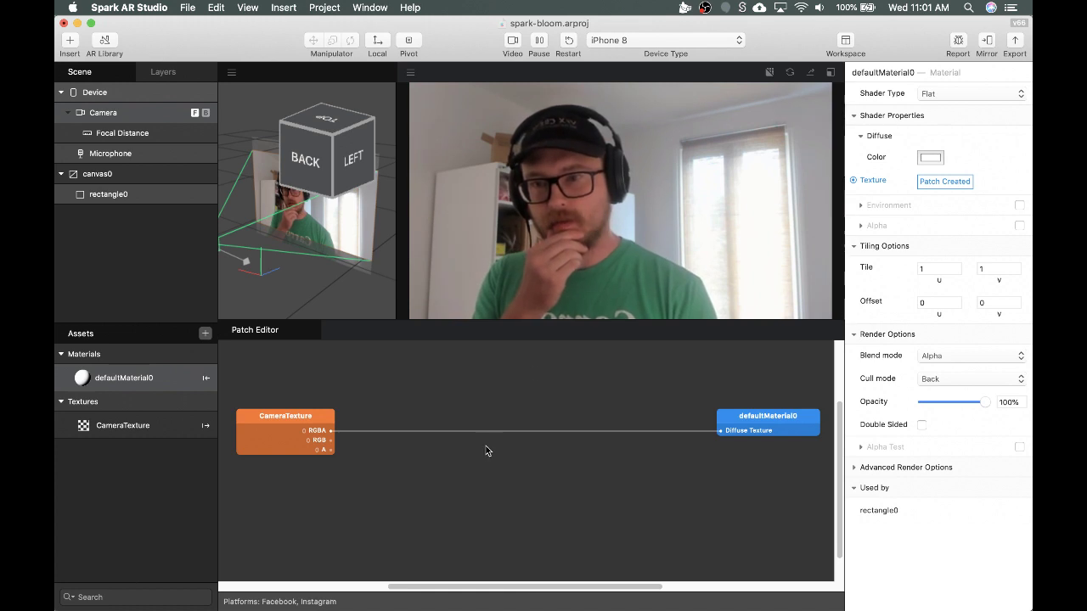
{"action": "scroll", "coordinate": [485, 450], "scroll_direction": "up", "scroll_amount": 3}
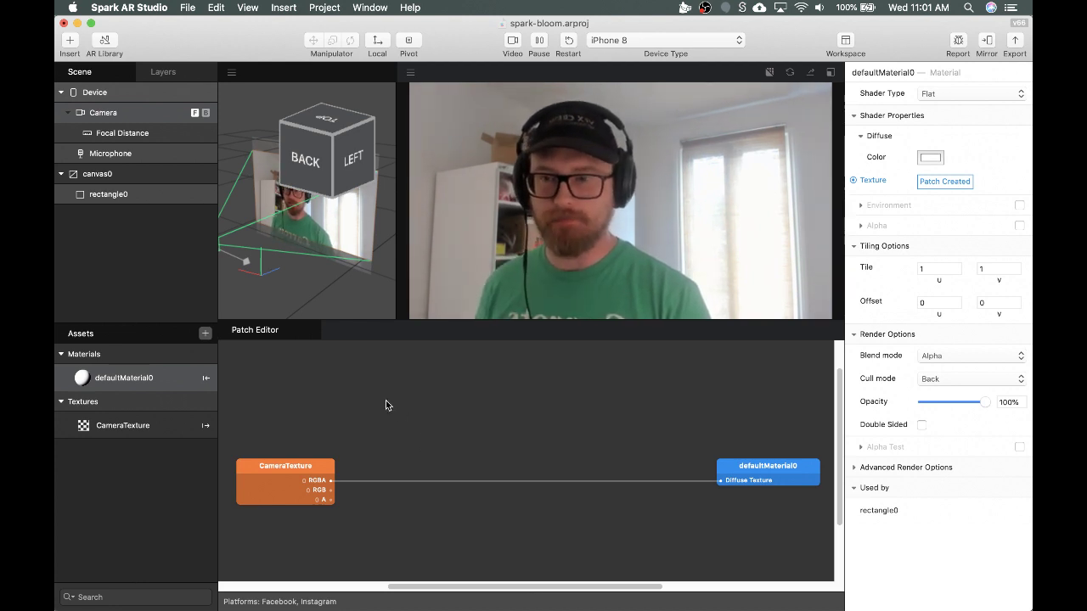
- Add a Value patch by searching 'value', set its type to Point 3D, and reposition it
{"action": "double_click", "coordinate": [354, 405]}
{"action": "type", "text": "value"}
{"action": "key", "text": "Return"}
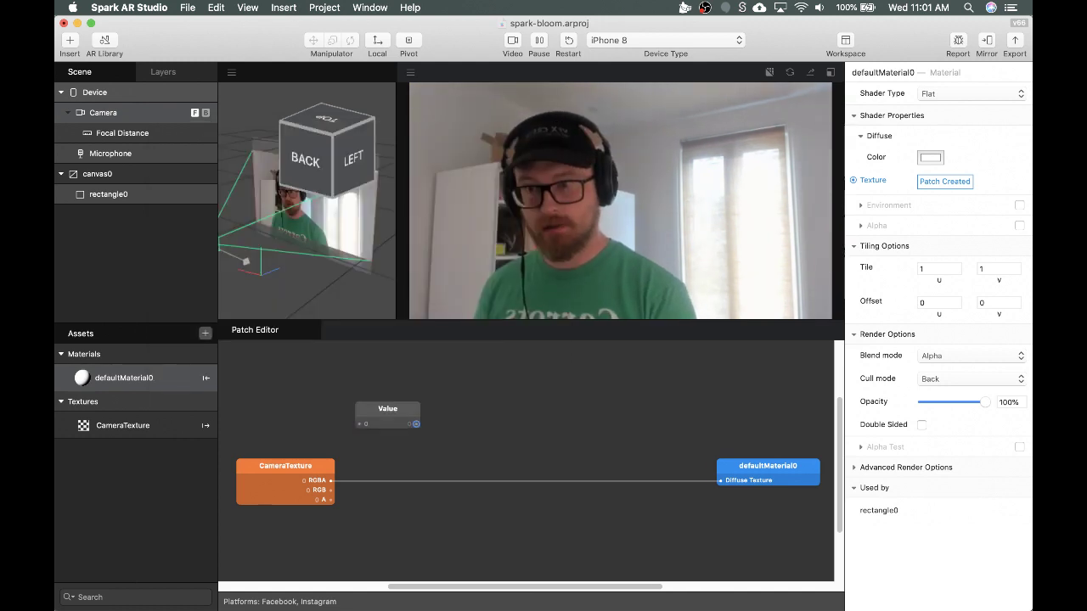
{"action": "left_click_drag", "start_coordinate": [401, 406], "coordinate": [455, 398]}
{"action": "right_click", "coordinate": [454, 397]}
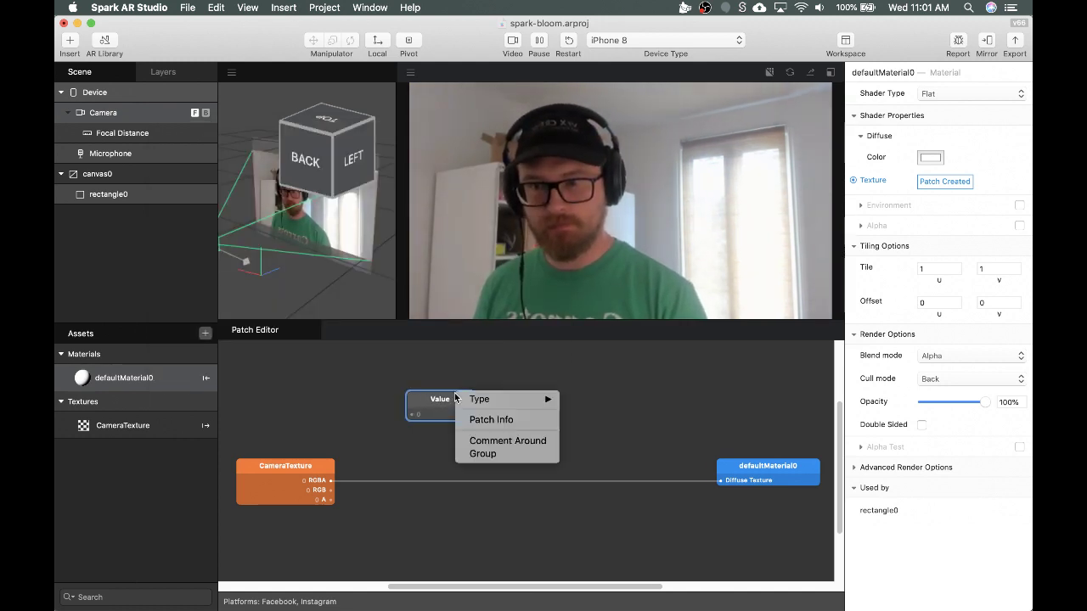
{"action": "mouse_move", "coordinate": [552, 400]}
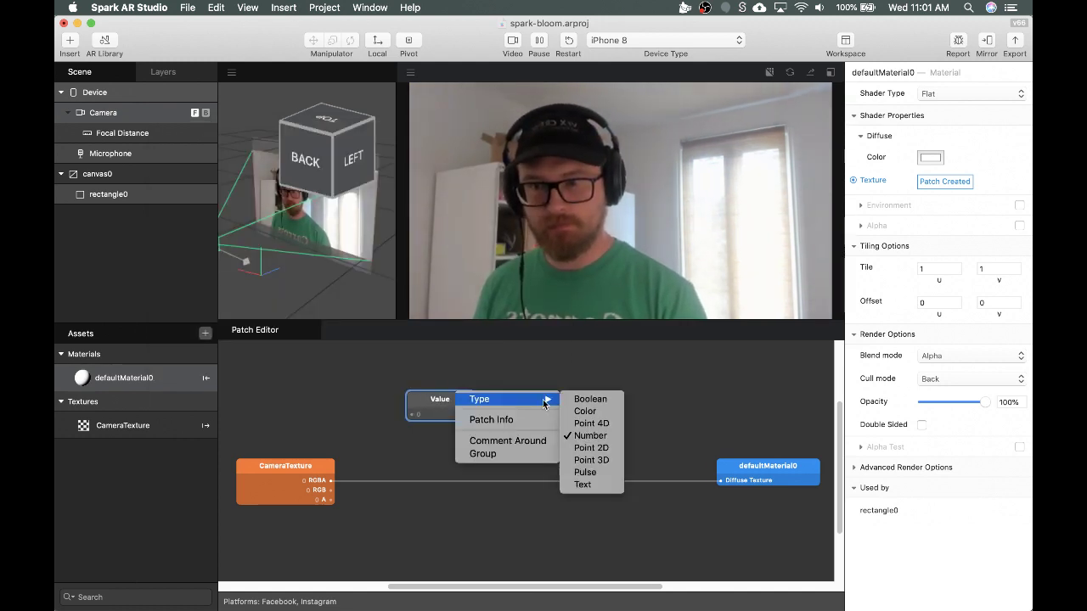
{"action": "left_click", "coordinate": [605, 460]}
{"action": "left_click_drag", "start_coordinate": [480, 406], "coordinate": [389, 396]}
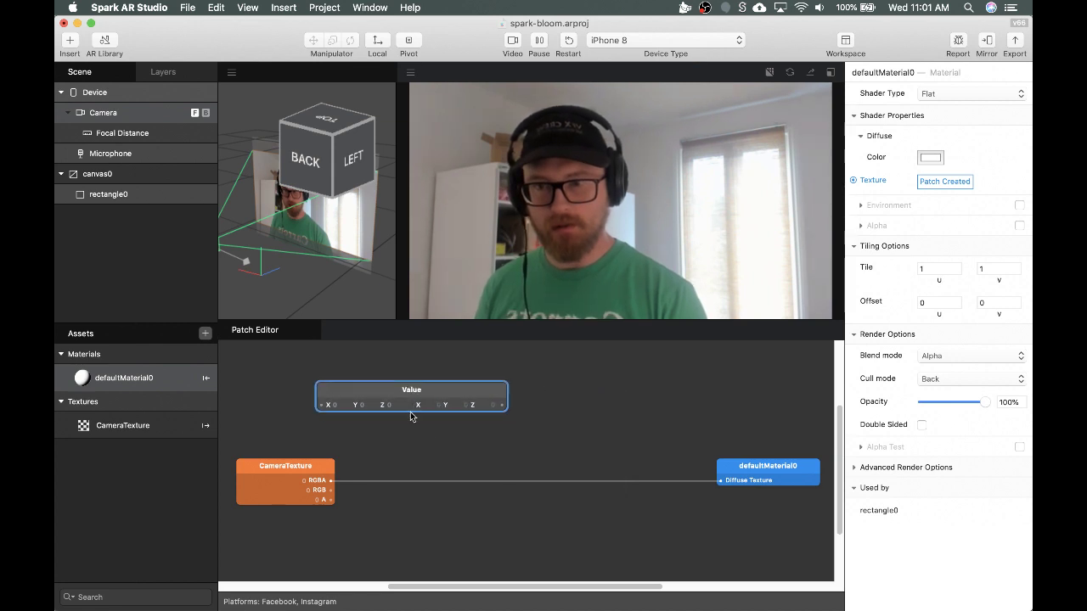
- Search 'glsl luminance' in a new Chrome tab and open the cesium luminance.glsl result
{"action": "mouse_move", "coordinate": [453, 605]}
{"action": "left_click", "coordinate": [315, 584]}
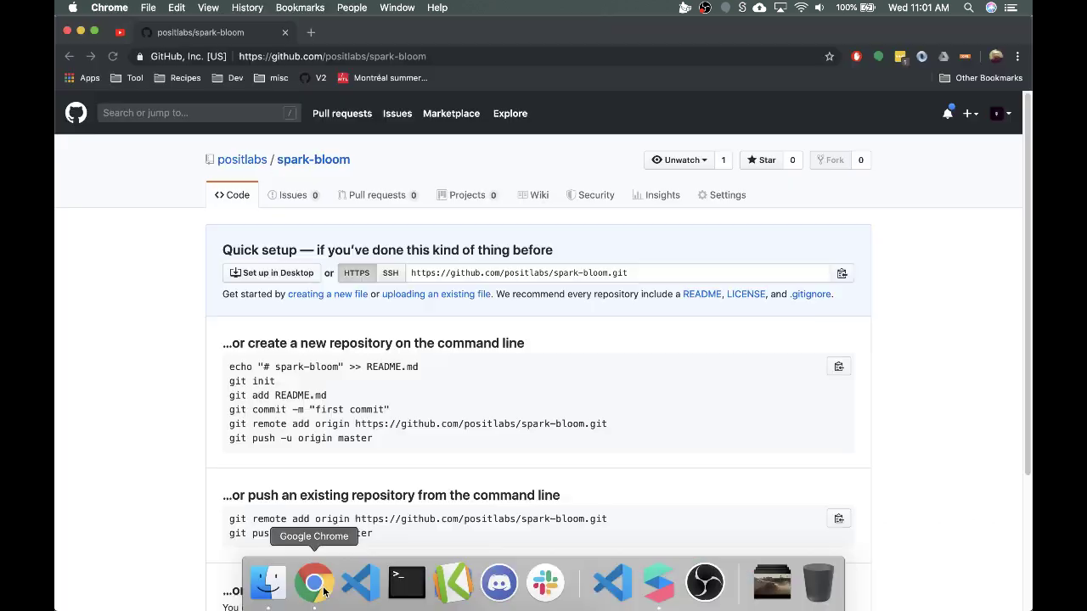
{"action": "left_click", "coordinate": [321, 34]}
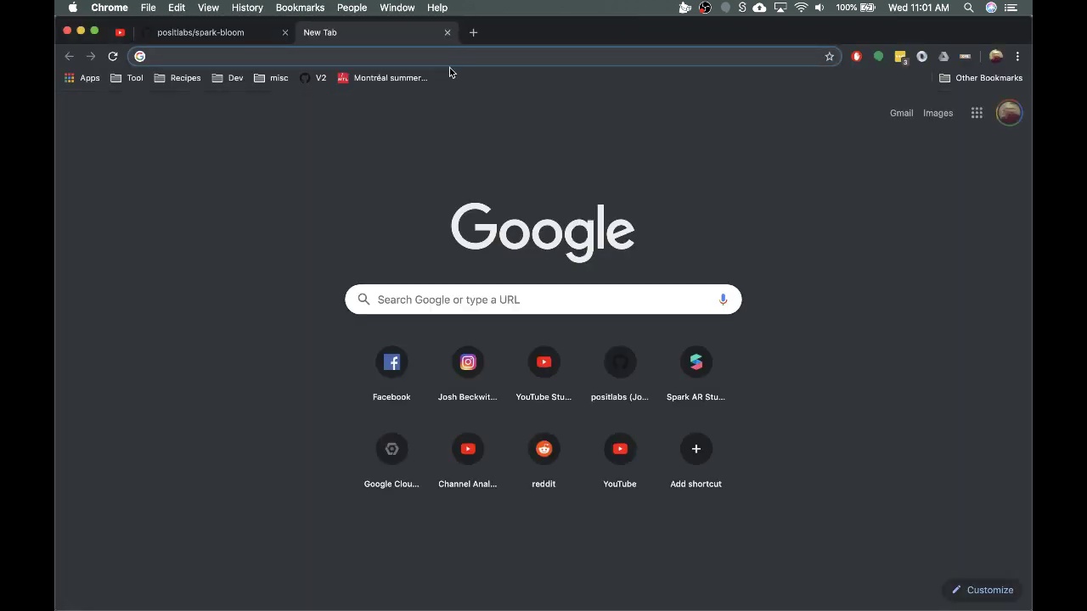
{"action": "type", "text": "glsl luminance"}
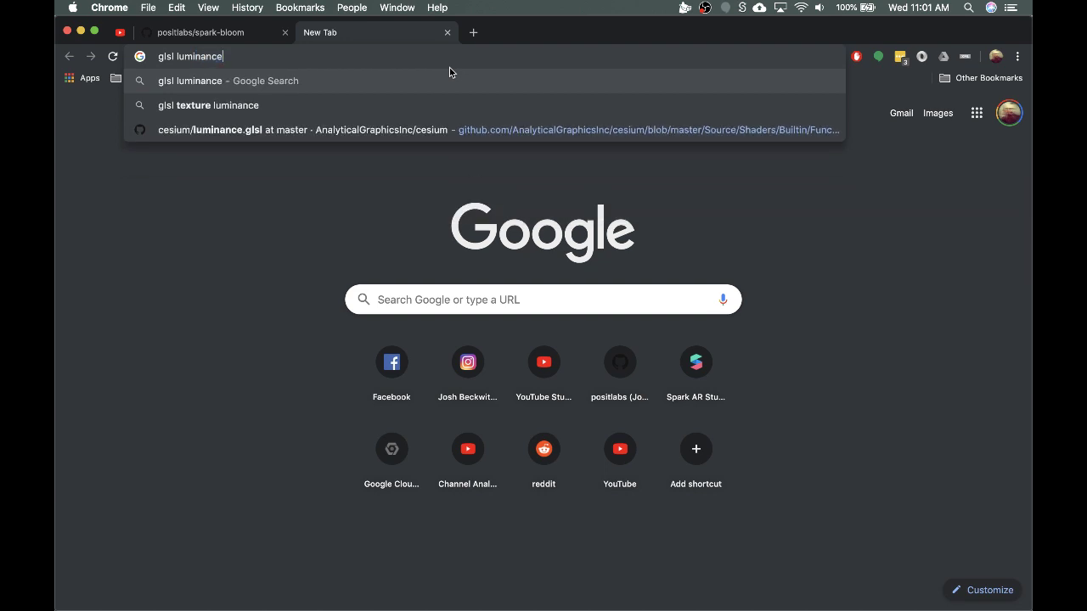
{"action": "key", "text": "Return"}
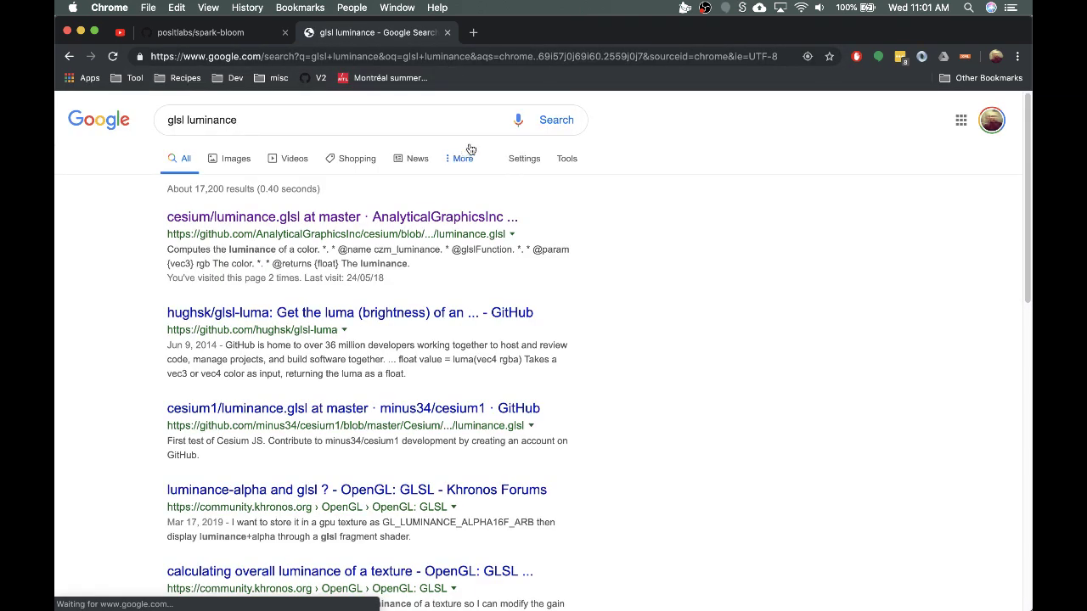
{"action": "left_click", "coordinate": [307, 219]}
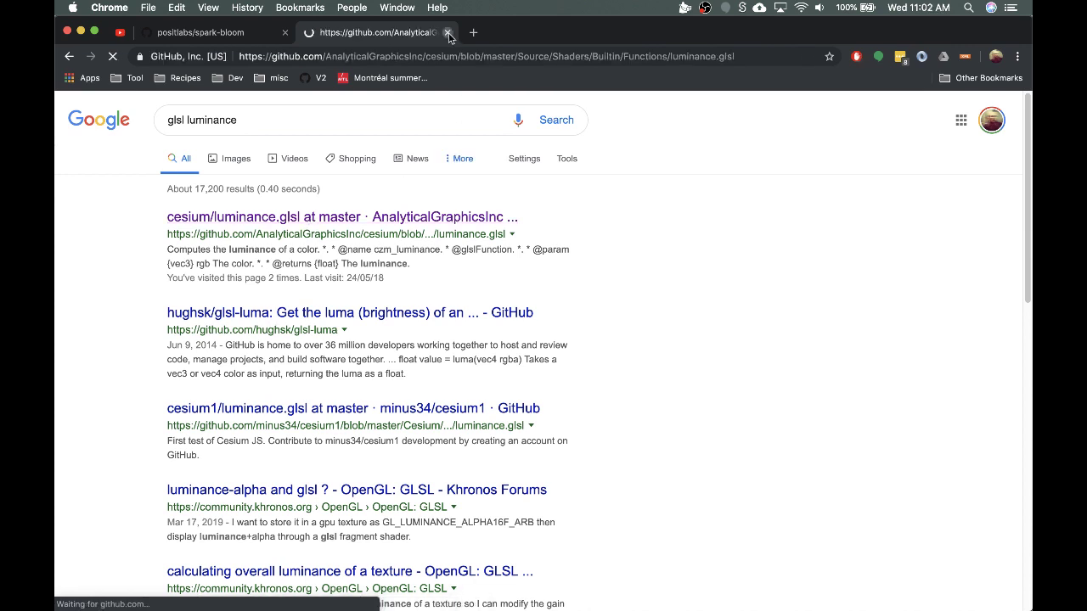
- Select the vec3 luminance weights on line 18, then move the Spark AR Studio window down
{"action": "scroll", "coordinate": [334, 453], "scroll_direction": "down", "scroll_amount": 3}
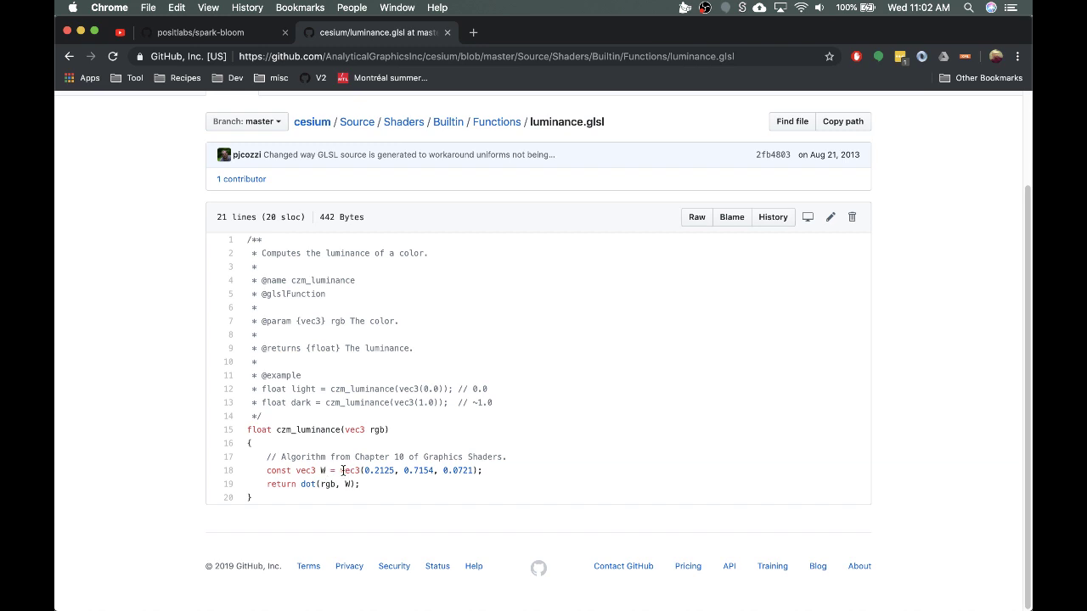
{"action": "left_click_drag", "start_coordinate": [362, 470], "coordinate": [480, 472]}
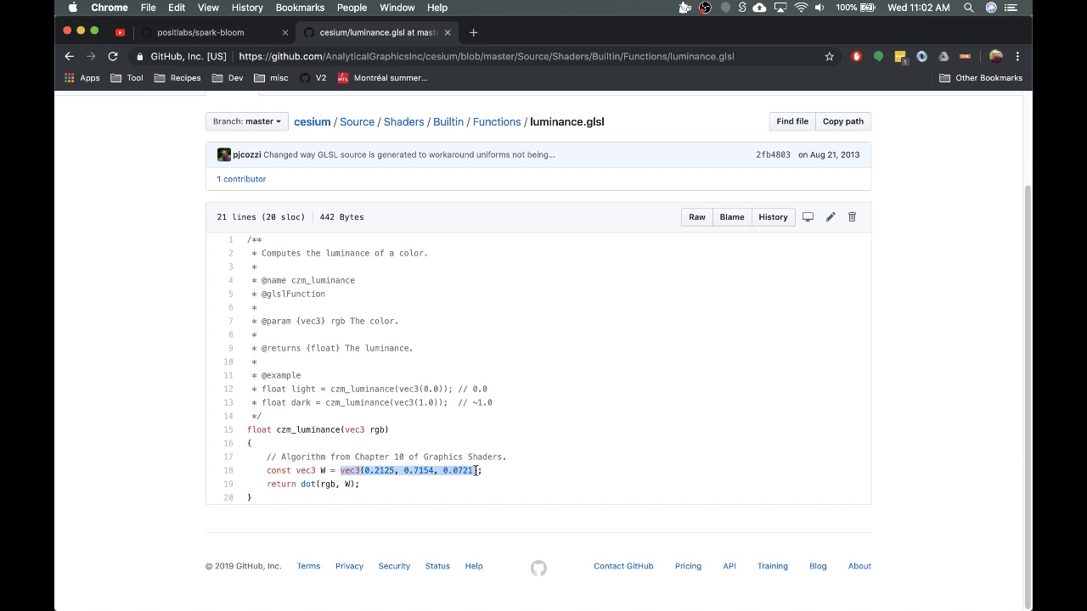
{"action": "left_click", "coordinate": [200, 34]}
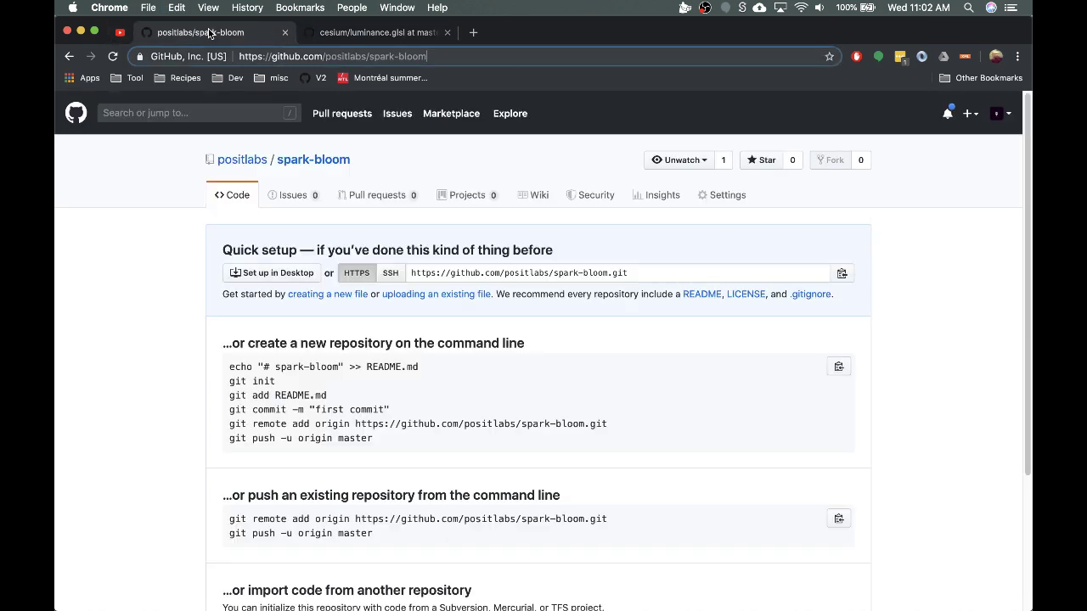
{"action": "mouse_move", "coordinate": [453, 598]}
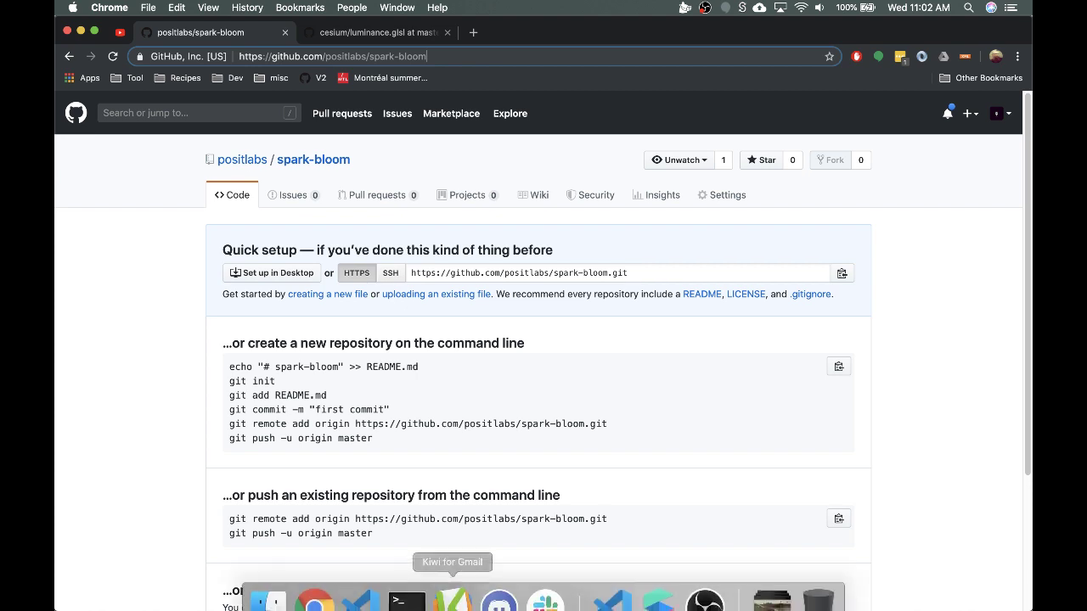
{"action": "left_click", "coordinate": [657, 601]}
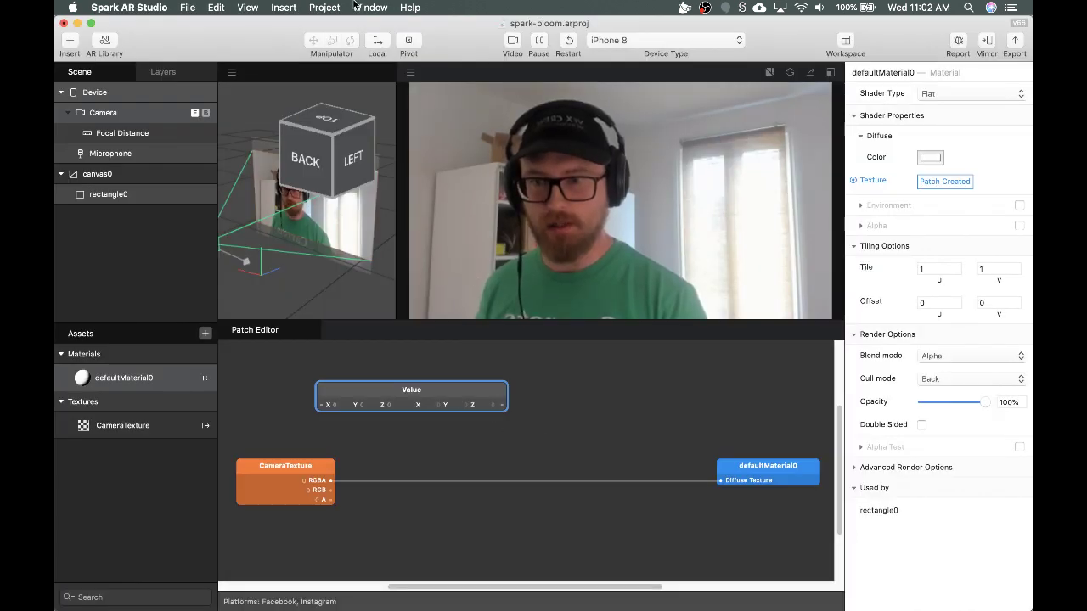
{"action": "left_click_drag", "start_coordinate": [487, 26], "coordinate": [490, 124]}
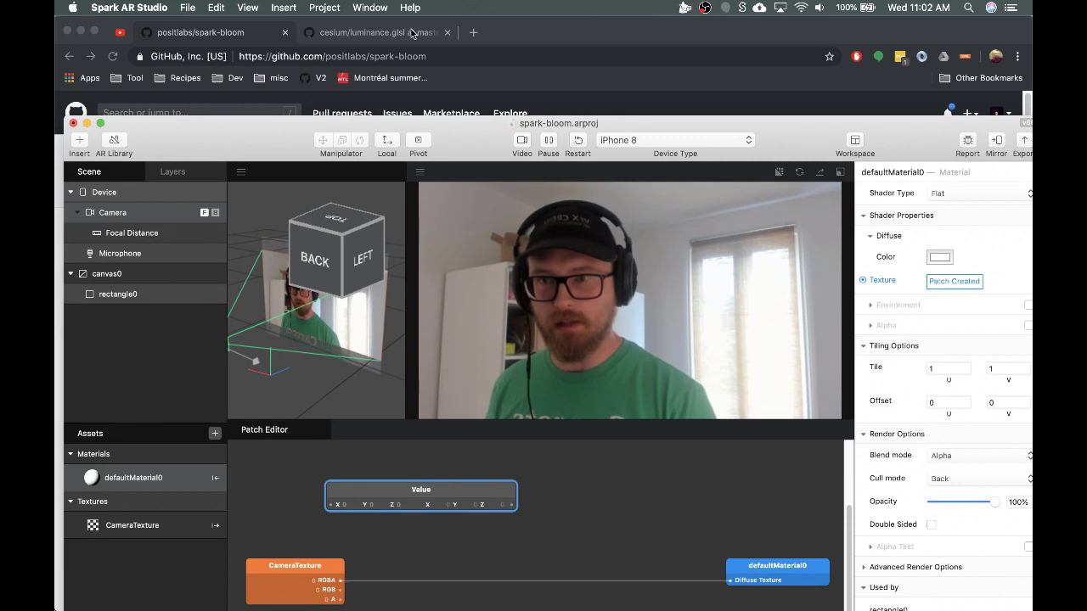
- Back on luminance.glsl, select the first weight 0.2125 on line 18
{"action": "left_click", "coordinate": [319, 43]}
{"action": "left_click", "coordinate": [378, 476]}
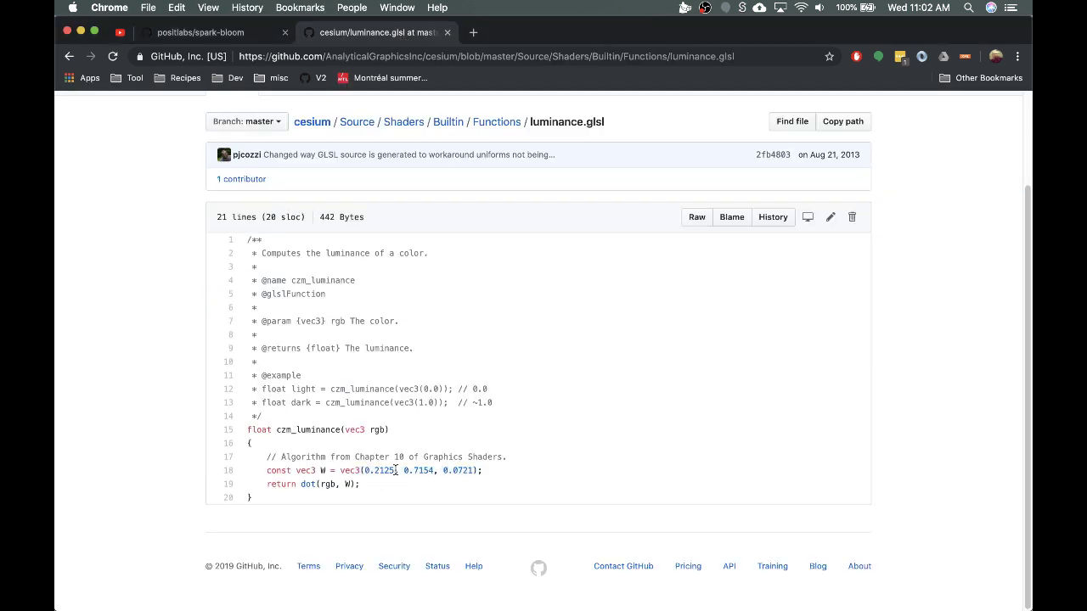
{"action": "left_click_drag", "start_coordinate": [395, 470], "coordinate": [363, 473]}
{"action": "mouse_move", "coordinate": [501, 608]}
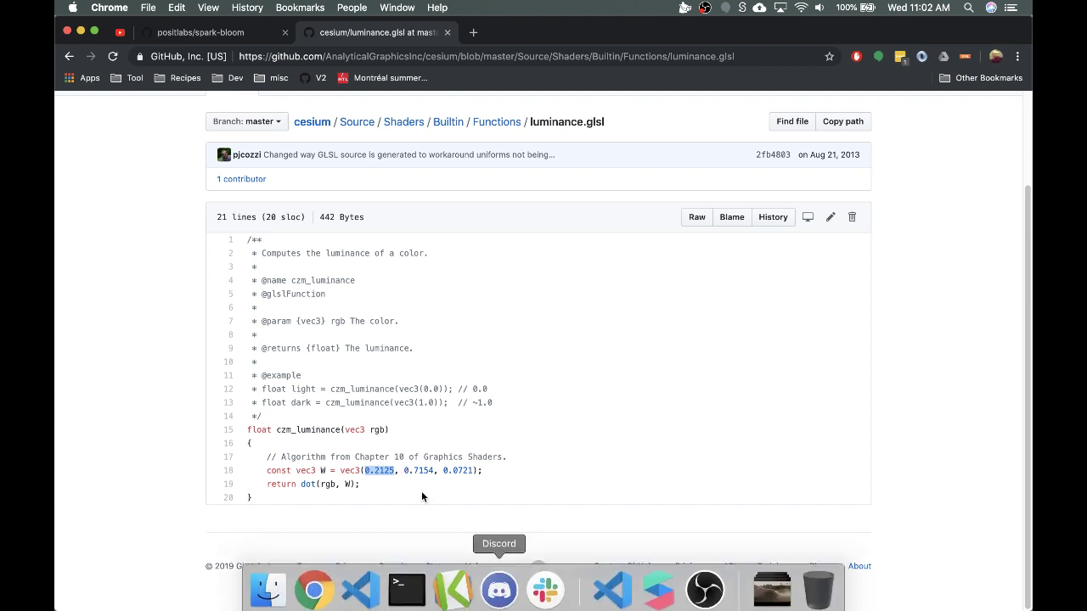
- Review the line 18 weights vector and the dot(rgb, W) call on line 19
{"action": "left_click", "coordinate": [358, 470]}
{"action": "left_click_drag", "start_coordinate": [340, 469], "coordinate": [472, 472]}
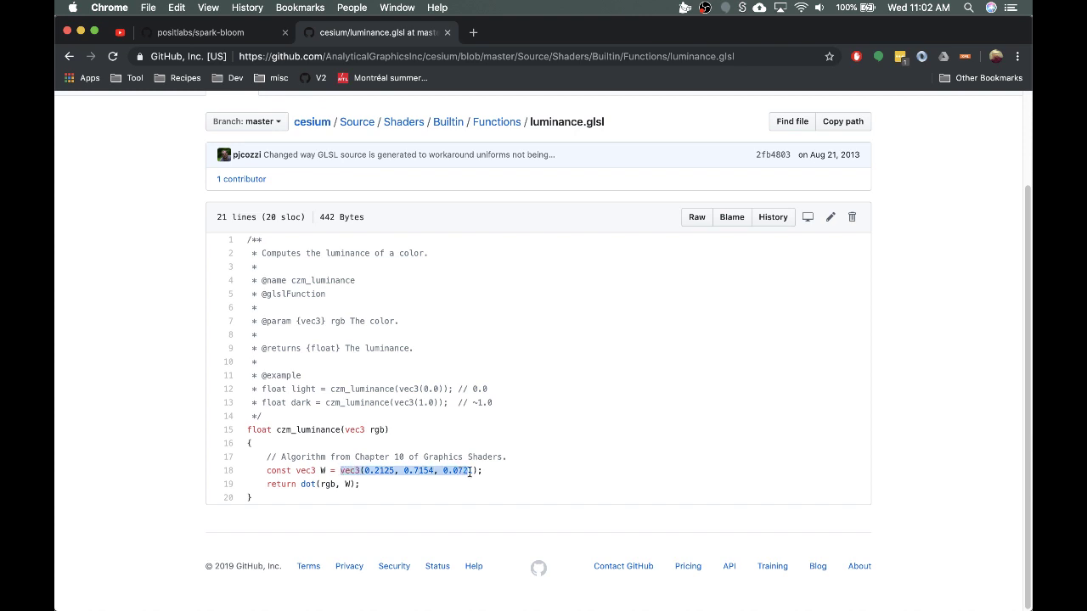
{"action": "left_click", "coordinate": [338, 481]}
{"action": "left_click_drag", "start_coordinate": [299, 484], "coordinate": [355, 484]}
{"action": "left_click", "coordinate": [353, 483]}
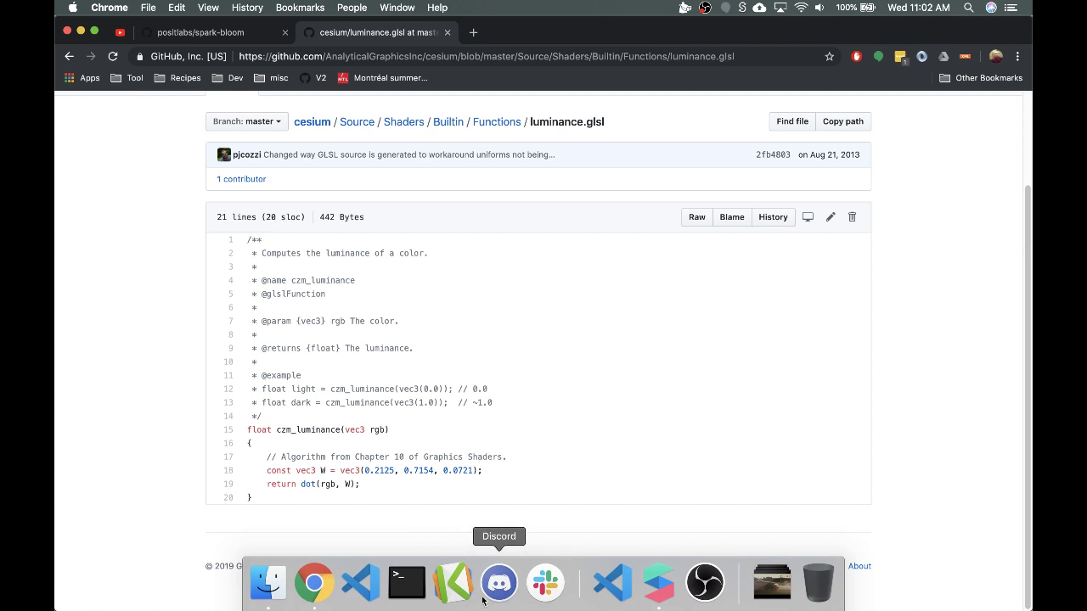
- Enter 0.2125 in the Value patch's X field
{"action": "left_click", "coordinate": [659, 586]}
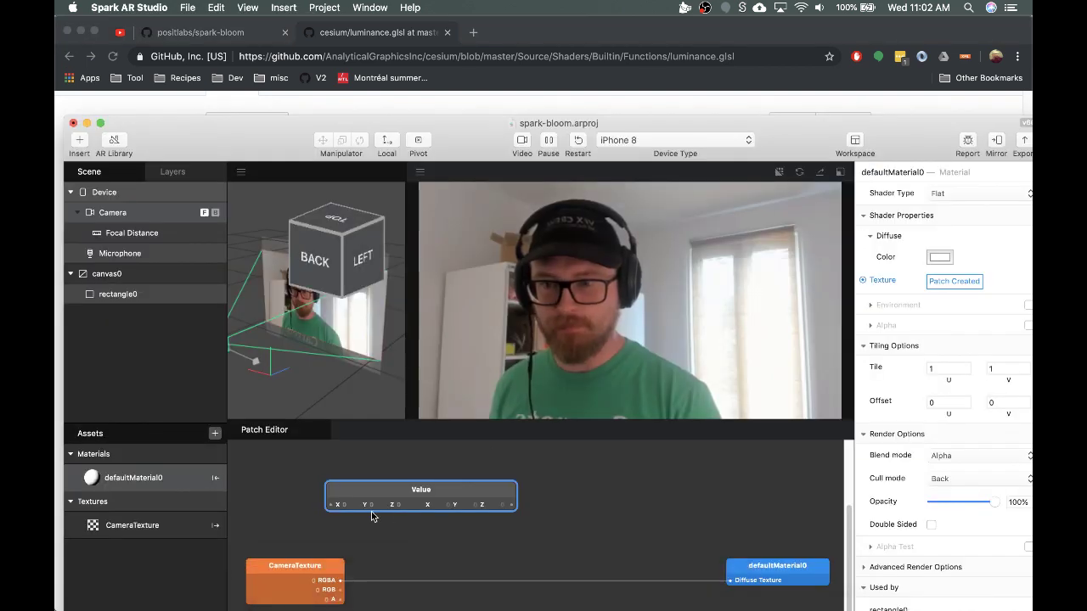
{"action": "left_click", "coordinate": [344, 504]}
{"action": "type", "text": "0.2125"}
{"action": "key", "text": "Return"}
{"action": "left_click", "coordinate": [456, 498]}
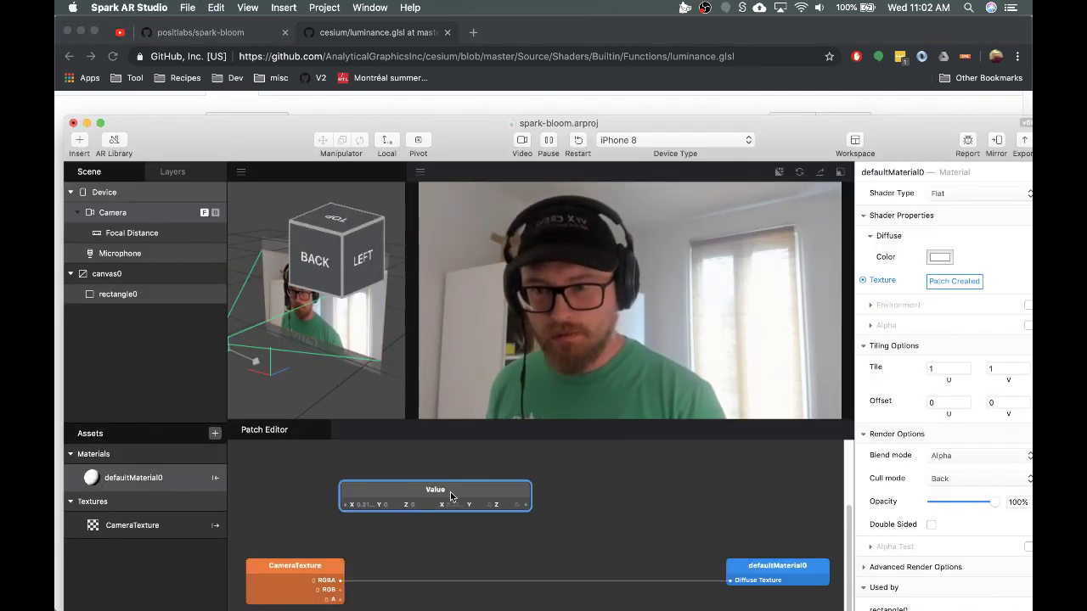
- Copy 0.7154 from line 18 and paste it into the Value patch's Y field
{"action": "left_click", "coordinate": [515, 36]}
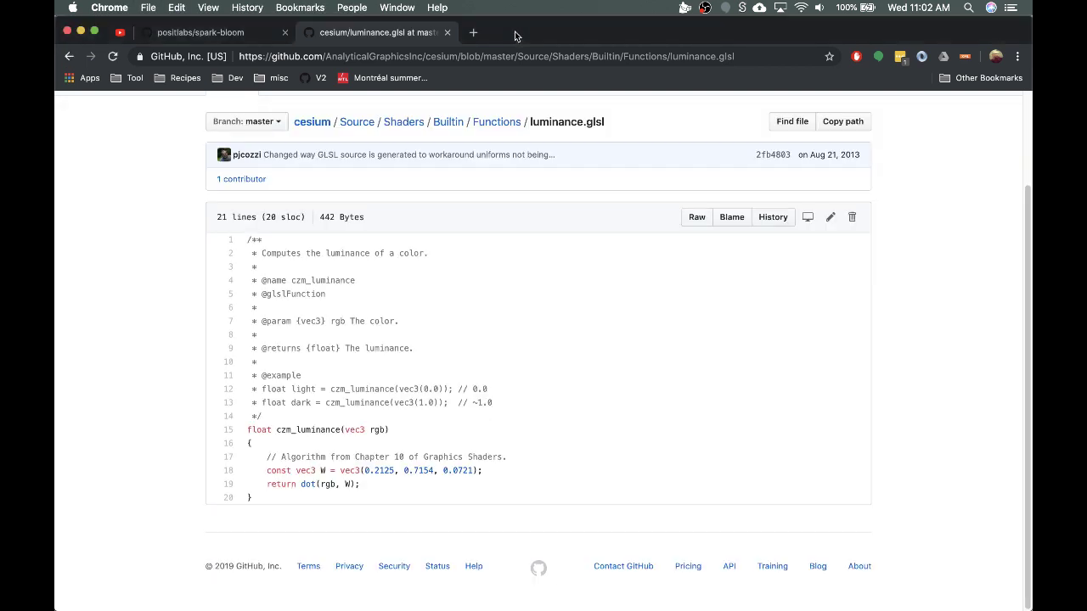
{"action": "double_click", "coordinate": [405, 470]}
{"action": "key", "text": "super+c"}
{"action": "mouse_move", "coordinate": [520, 610]}
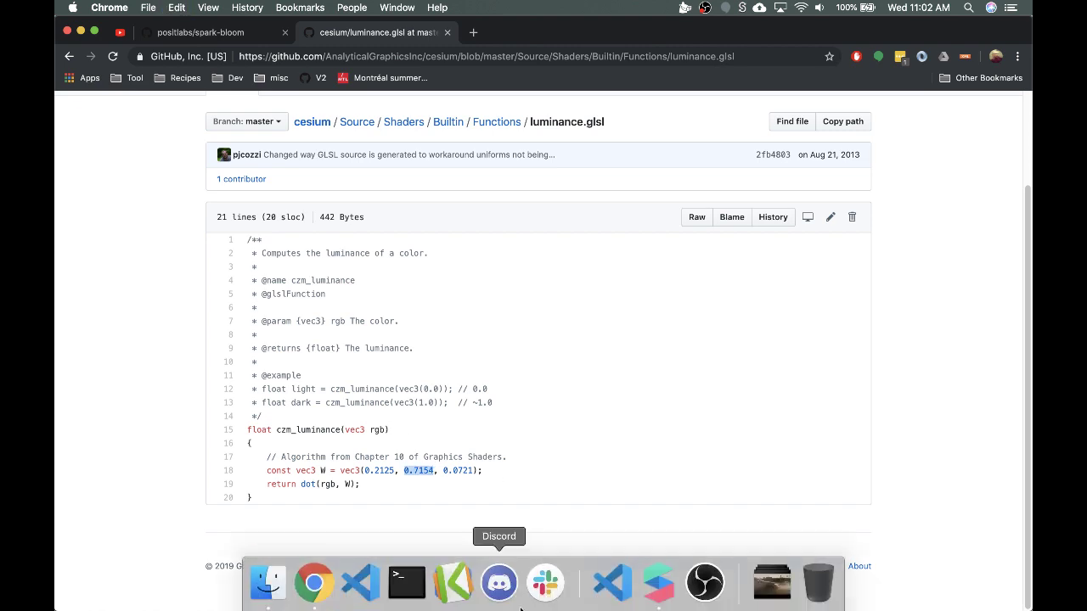
{"action": "left_click", "coordinate": [652, 591]}
{"action": "double_click", "coordinate": [389, 505]}
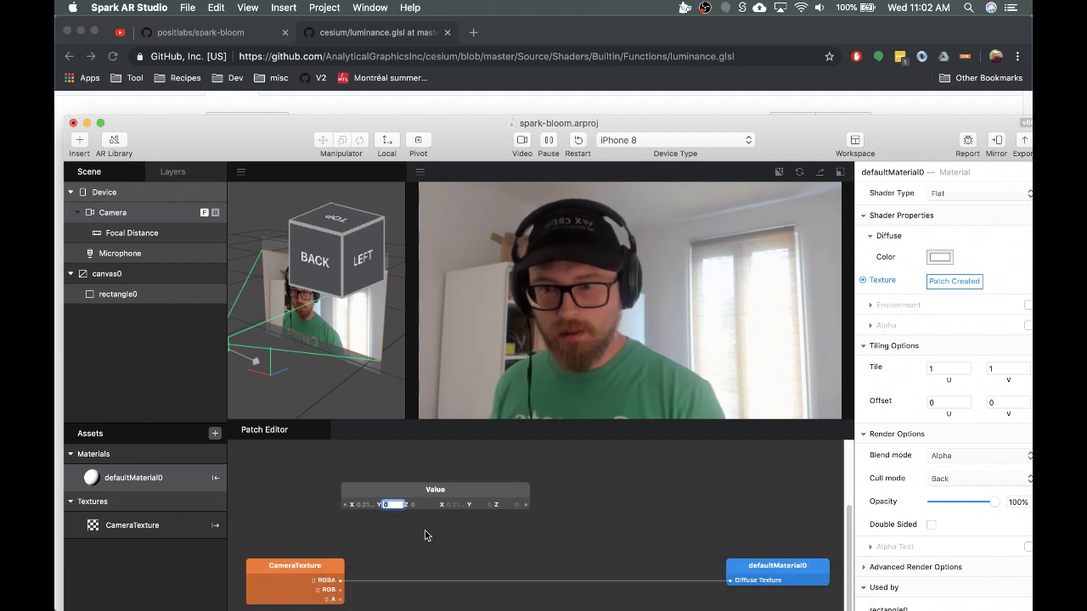
{"action": "key", "text": "super+v"}
{"action": "key", "text": "Return"}
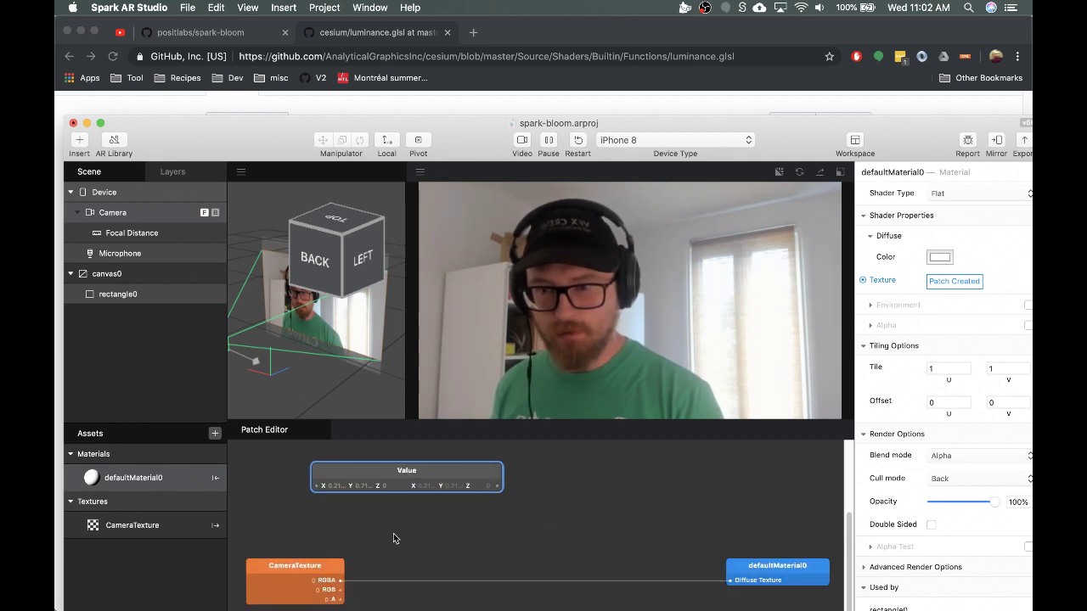
{"action": "key", "text": "super+Tab"}
{"action": "left_click", "coordinate": [445, 467]}
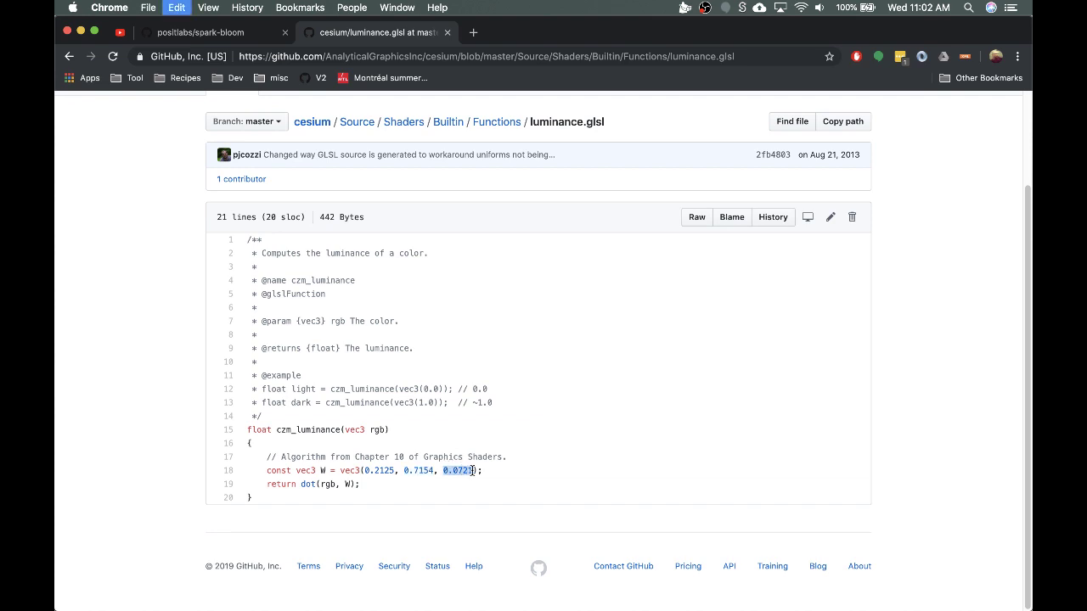
{"action": "left_click", "coordinate": [386, 483]}
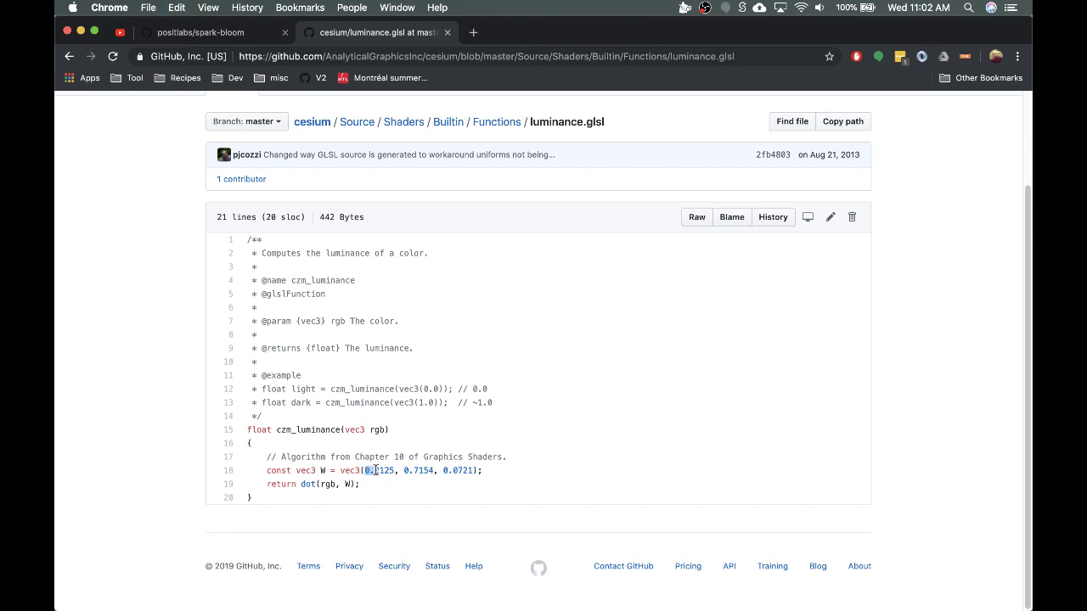
{"action": "left_click_drag", "start_coordinate": [377, 470], "coordinate": [462, 471]}
{"action": "left_click", "coordinate": [377, 469]}
{"action": "left_click", "coordinate": [434, 472]}
{"action": "left_click_drag", "start_coordinate": [366, 470], "coordinate": [390, 468]}
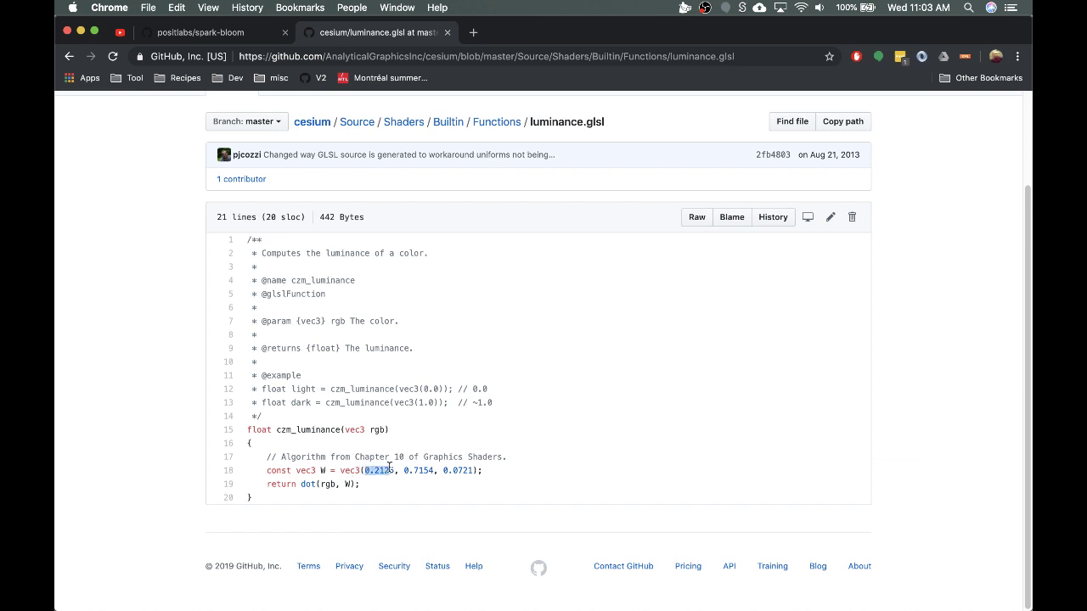
{"action": "left_click", "coordinate": [377, 472]}
{"action": "left_click_drag", "start_coordinate": [404, 471], "coordinate": [438, 473]}
{"action": "left_click", "coordinate": [449, 473]}
{"action": "double_click", "coordinate": [427, 473]}
{"action": "left_click", "coordinate": [411, 472]}
{"action": "left_click_drag", "start_coordinate": [441, 472], "coordinate": [454, 472]}
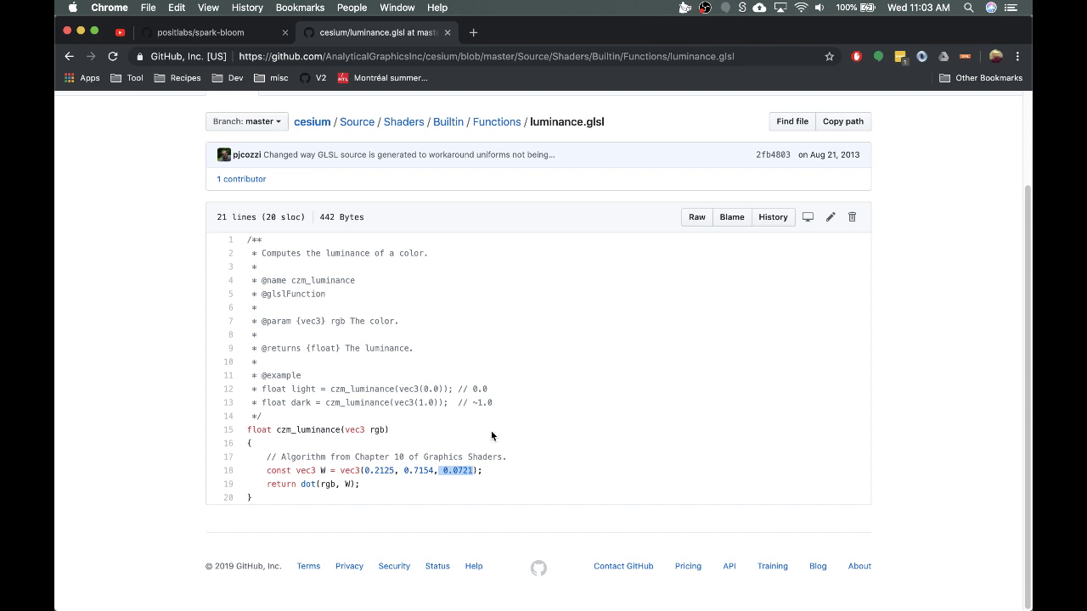
{"action": "left_click", "coordinate": [486, 453]}
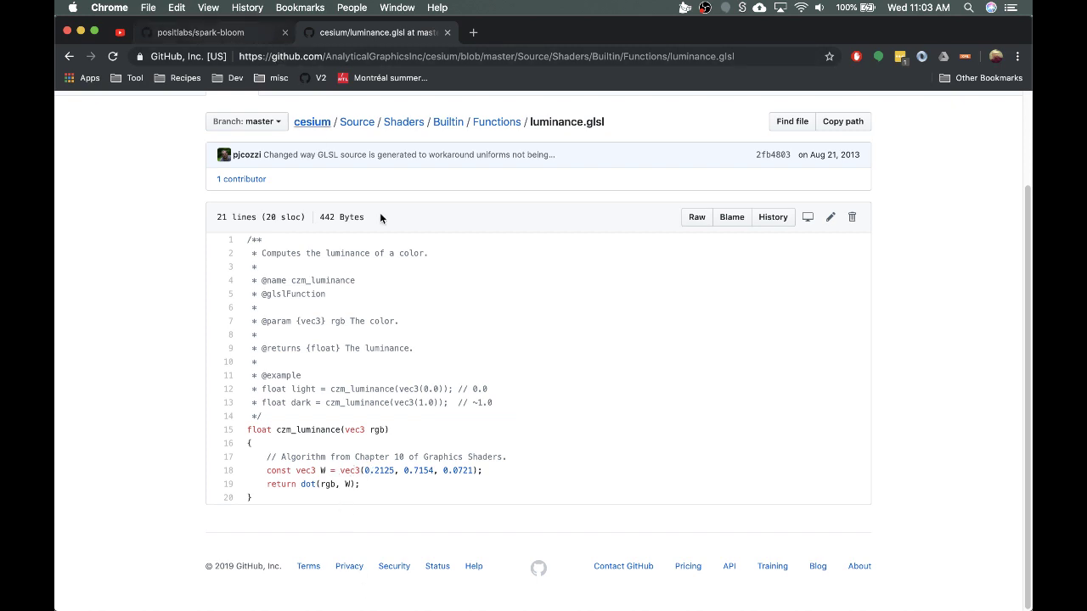
- Rename the Value patch to 'luminance'
{"action": "left_click", "coordinate": [667, 598]}
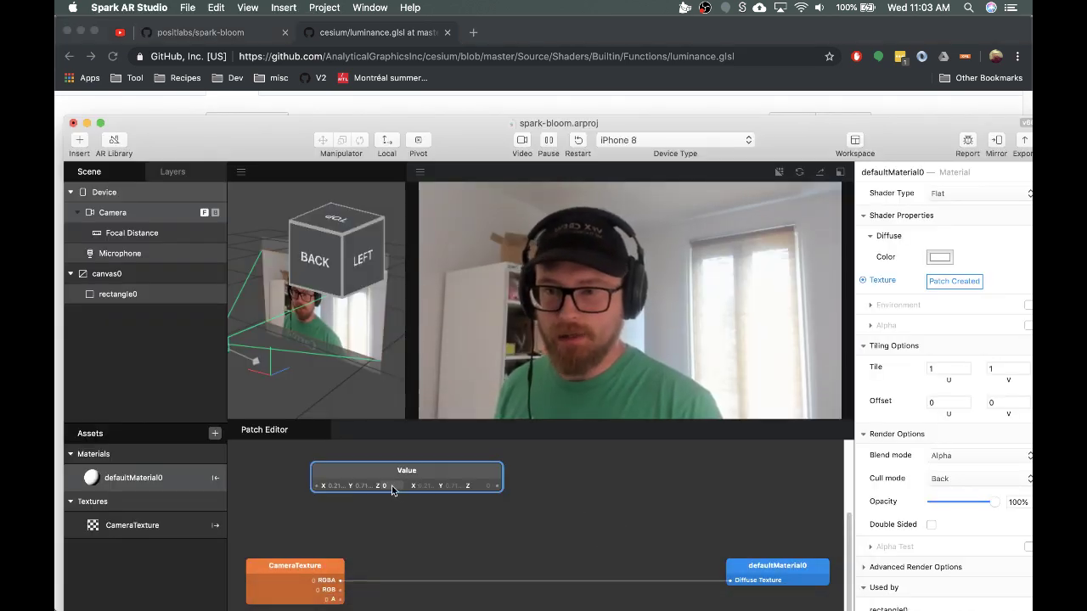
{"action": "left_click_drag", "start_coordinate": [442, 465], "coordinate": [370, 472]}
{"action": "double_click", "coordinate": [371, 472]}
{"action": "type", "text": "luminanc"}
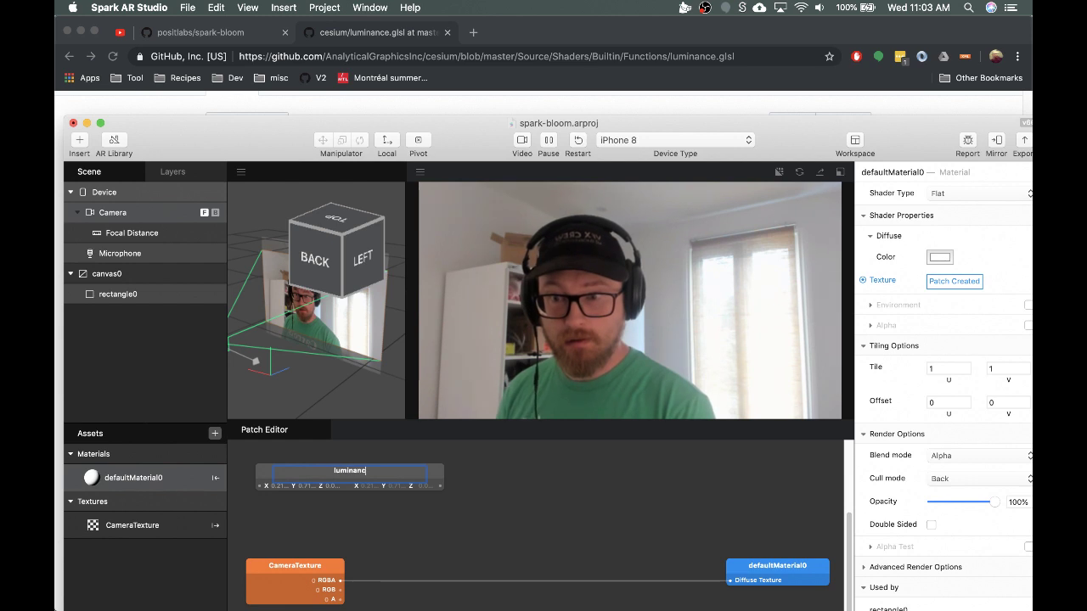
{"action": "type", "text": "e"}
{"action": "key", "text": "Return"}
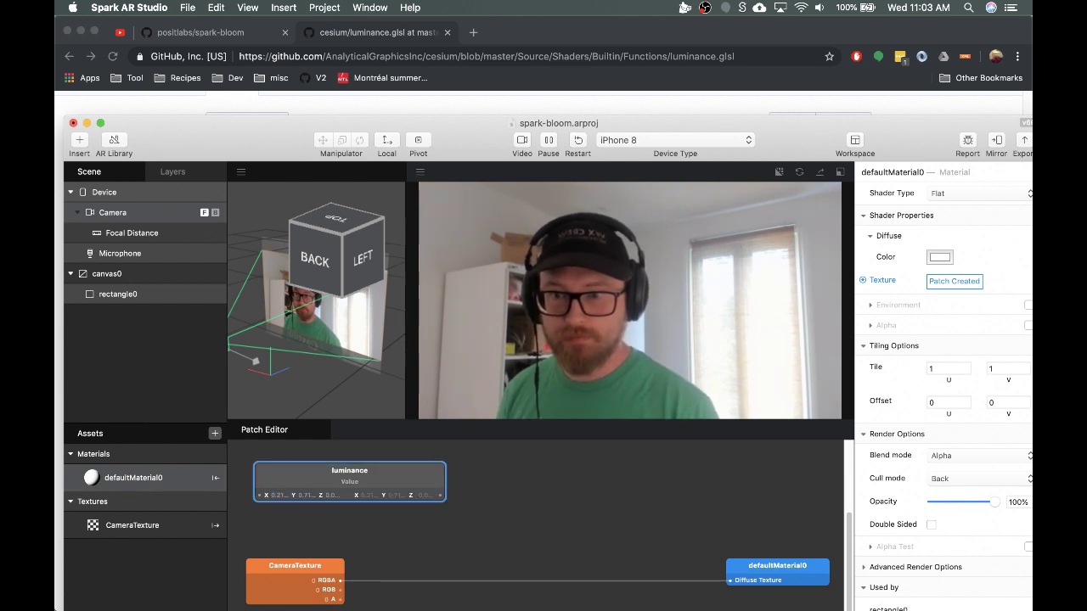
{"action": "left_click", "coordinate": [493, 484]}
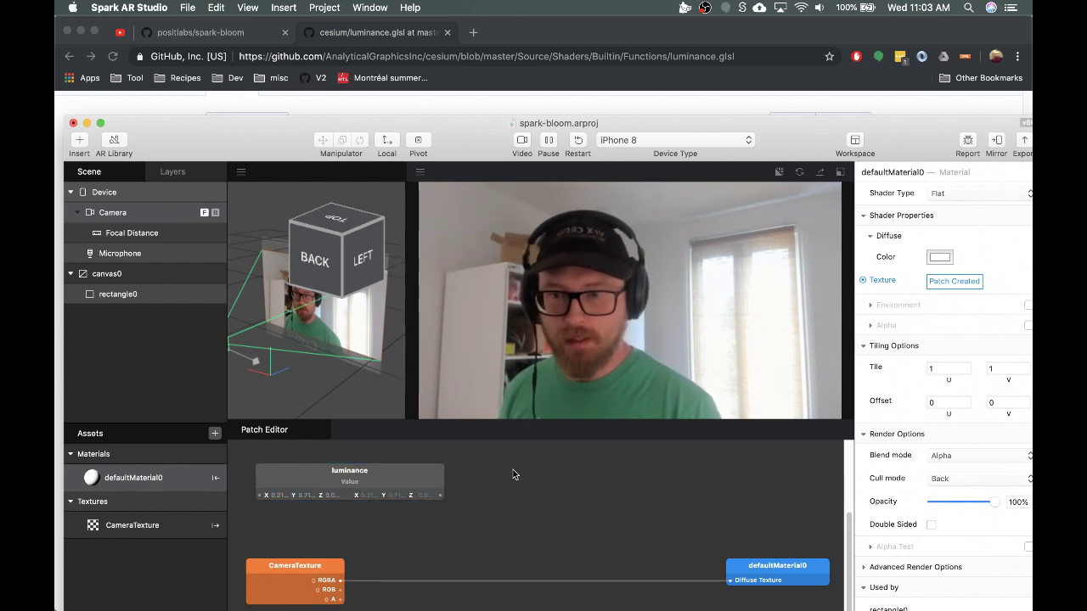
- Insert a Dot Product of luminance and CameraTexture RGB, feeding defaultMaterial0's Diffuse Texture
{"action": "right_click", "coordinate": [513, 470]}
{"action": "type", "text": "dot"}
{"action": "key", "text": "Return"}
{"action": "left_click_drag", "start_coordinate": [440, 495], "coordinate": [515, 495]}
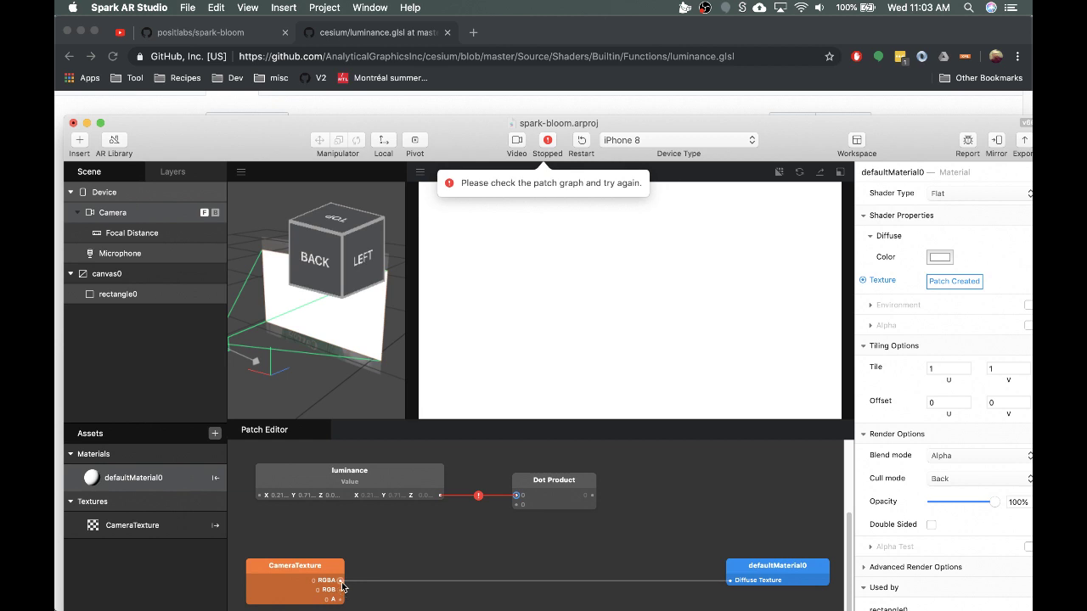
{"action": "left_click_drag", "start_coordinate": [343, 585], "coordinate": [515, 504]}
{"action": "left_click", "coordinate": [353, 597]}
{"action": "left_click_drag", "start_coordinate": [585, 497], "coordinate": [728, 511]}
{"action": "scroll", "coordinate": [704, 575], "scroll_direction": "up", "scroll_amount": 3}
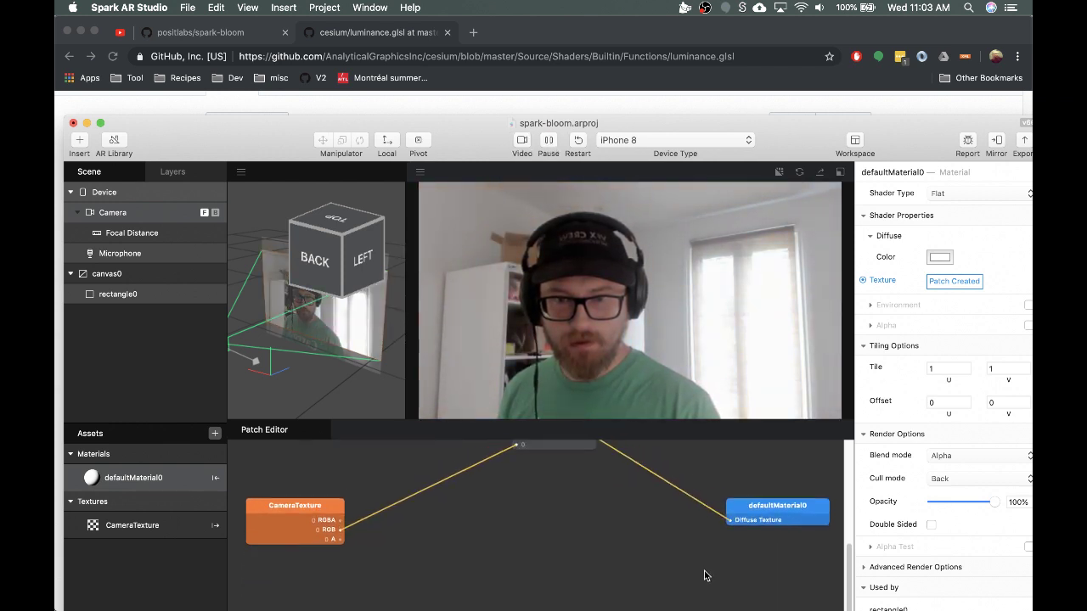
{"action": "left_click_drag", "start_coordinate": [574, 470], "coordinate": [522, 469]}
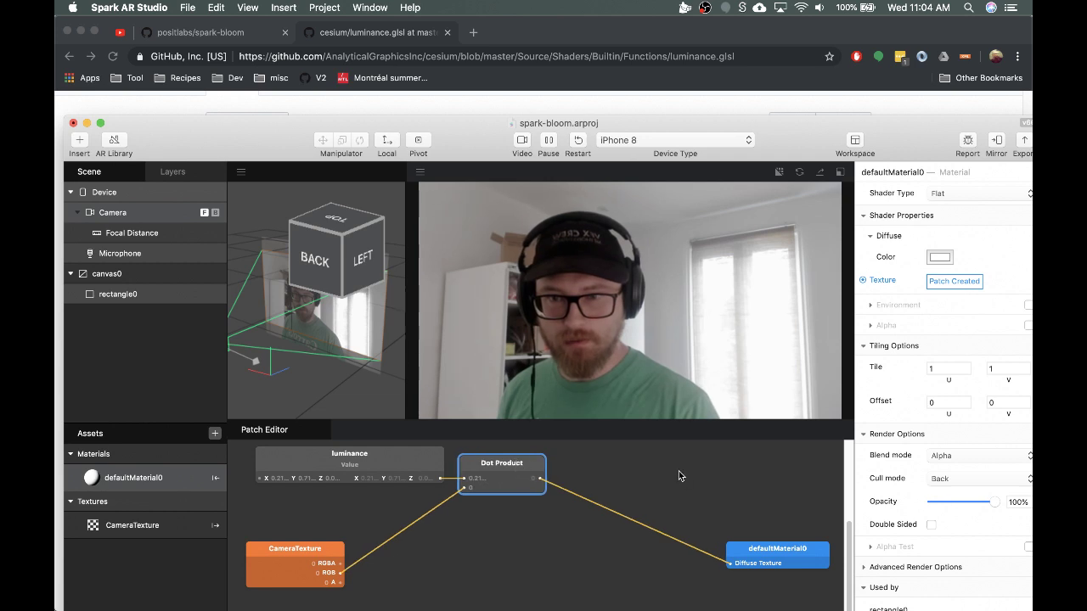
{"action": "right_click", "coordinate": [600, 477]}
{"action": "left_click", "coordinate": [521, 505]}
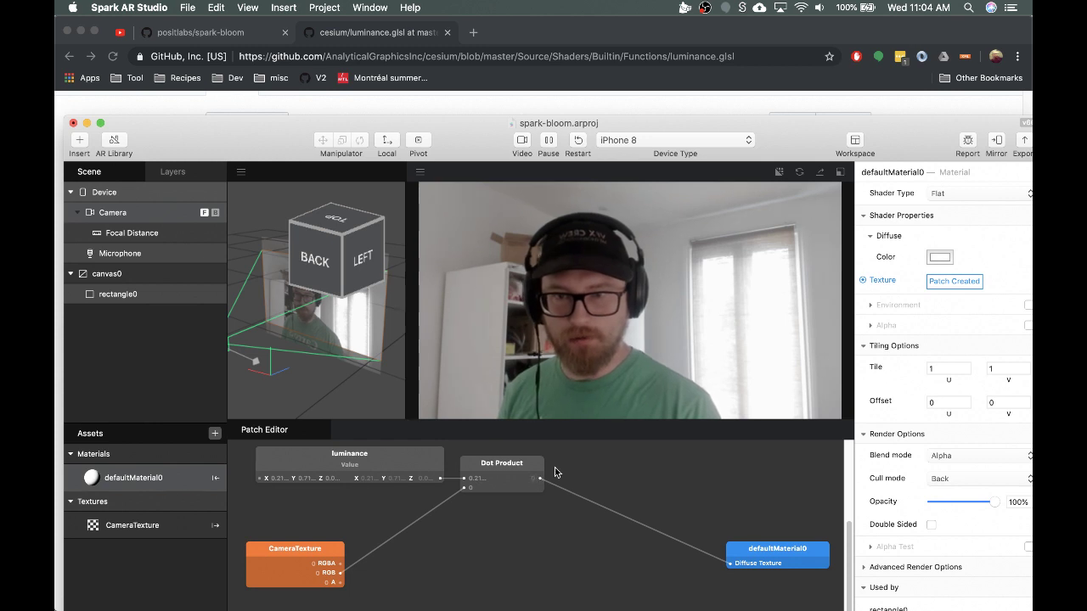
- Insert a Swizzle patch after Dot Product and set its components to xxx
{"action": "right_click", "coordinate": [619, 490]}
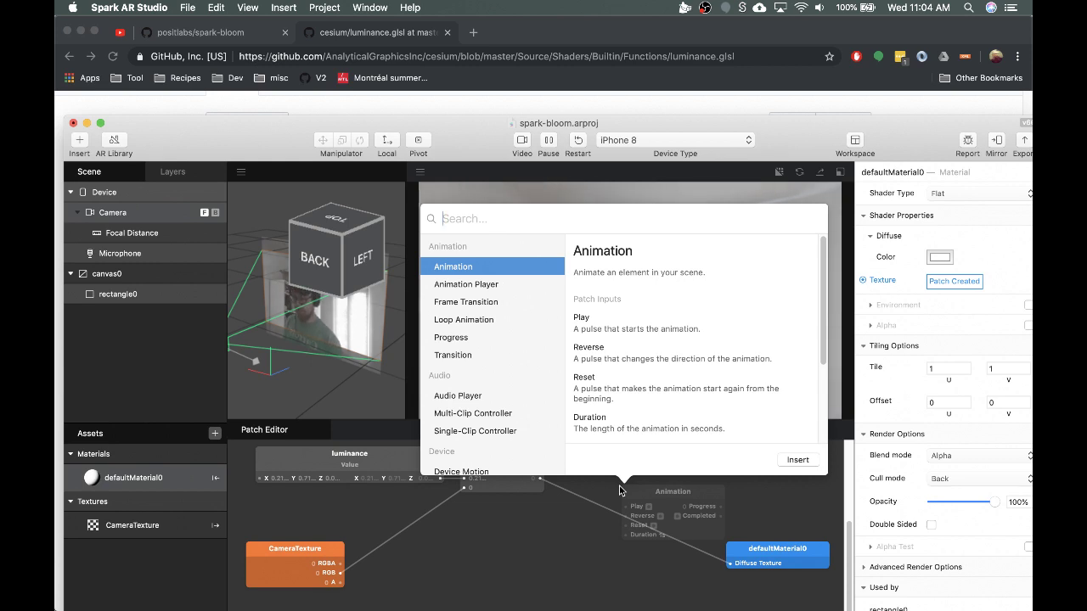
{"action": "type", "text": "swizzle"}
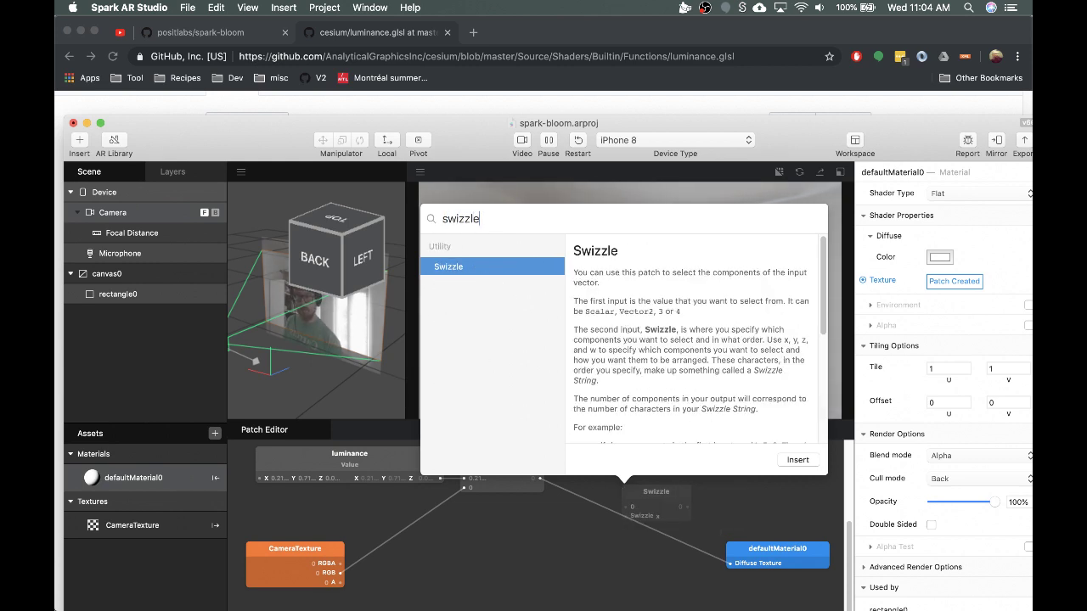
{"action": "key", "text": "Return"}
{"action": "left_click_drag", "start_coordinate": [656, 493], "coordinate": [604, 464]}
{"action": "left_click_drag", "start_coordinate": [540, 478], "coordinate": [574, 479]}
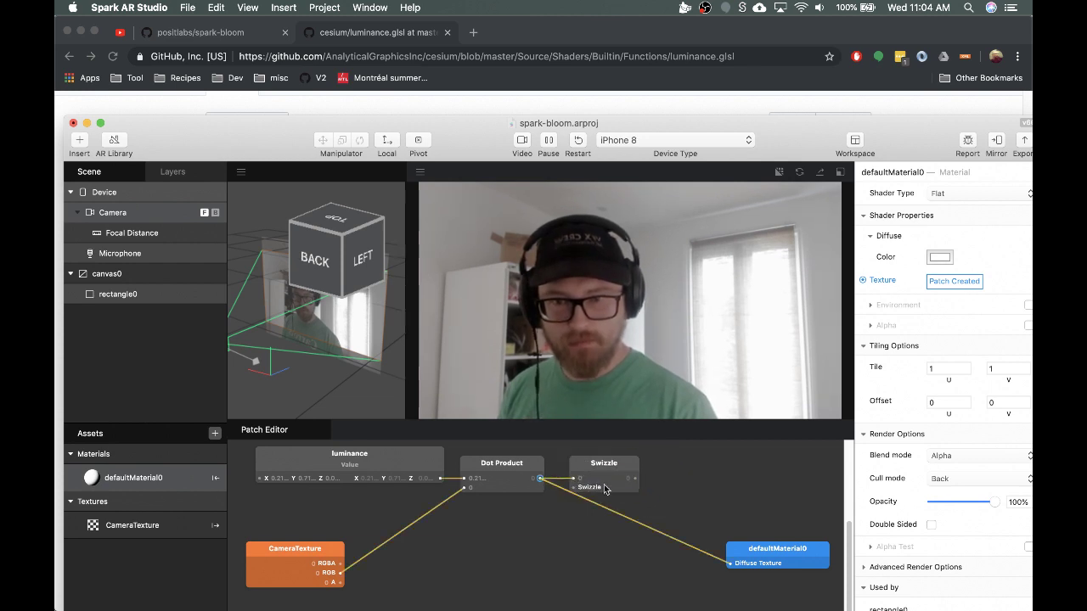
{"action": "left_click", "coordinate": [611, 488]}
{"action": "left_click", "coordinate": [612, 488]}
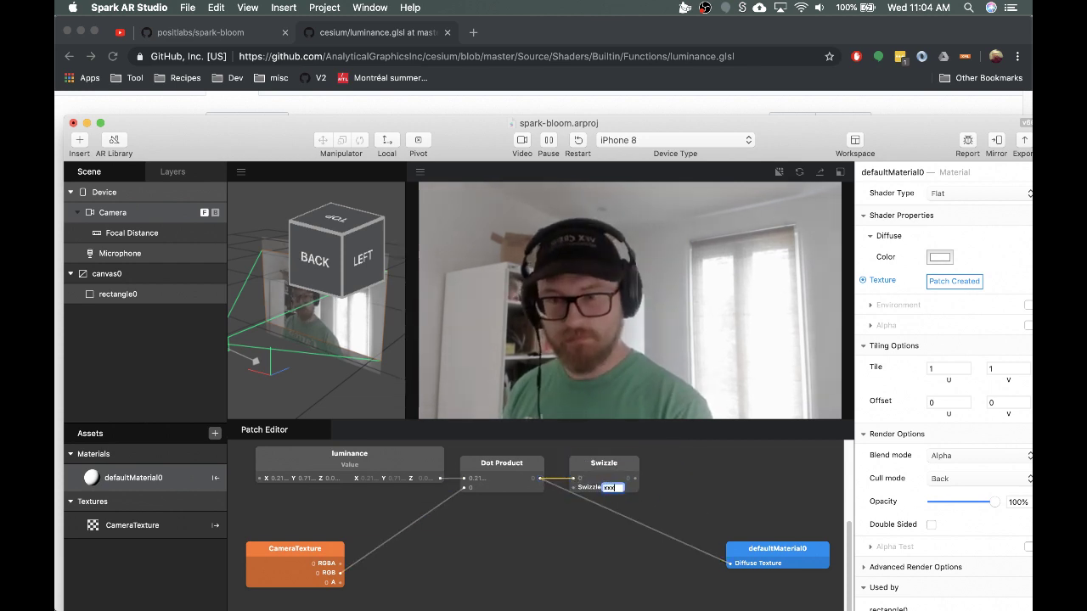
{"action": "key", "text": "Return"}
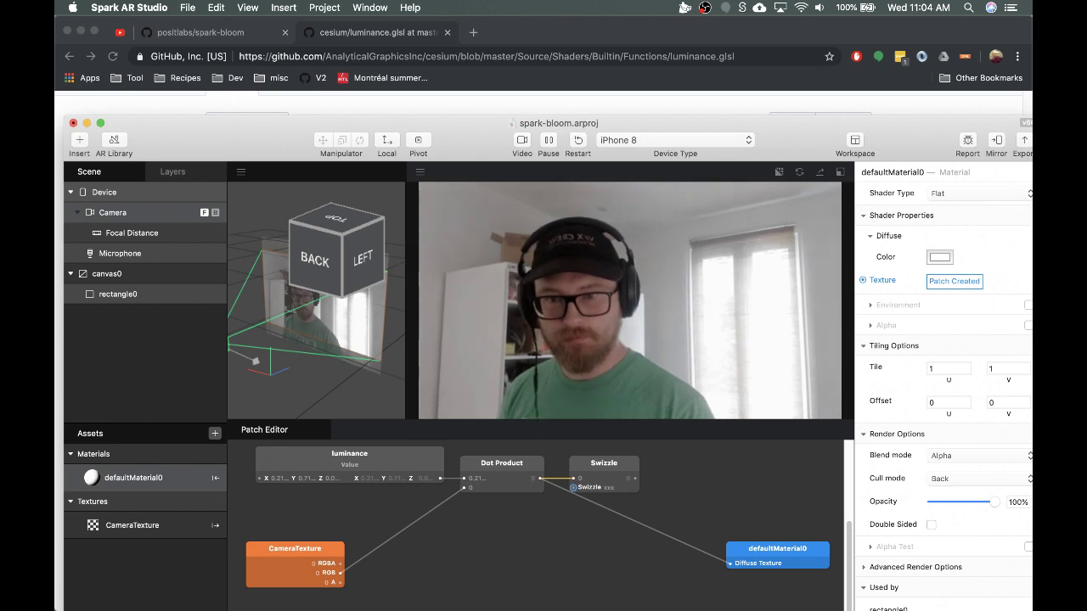
{"action": "left_click", "coordinate": [621, 489]}
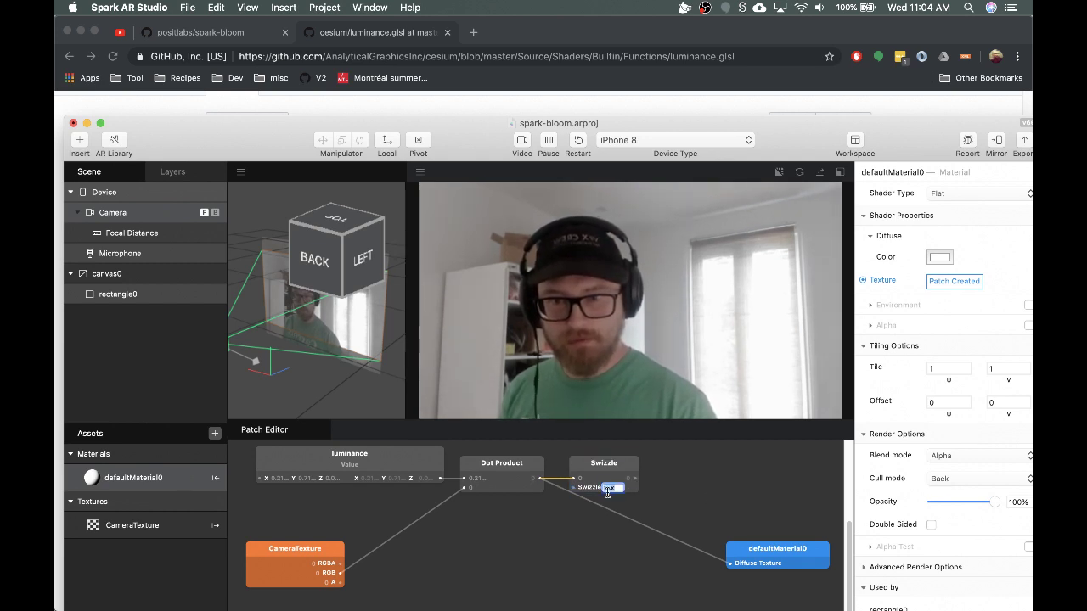
{"action": "key", "text": "Right"}
{"action": "key", "text": "Return"}
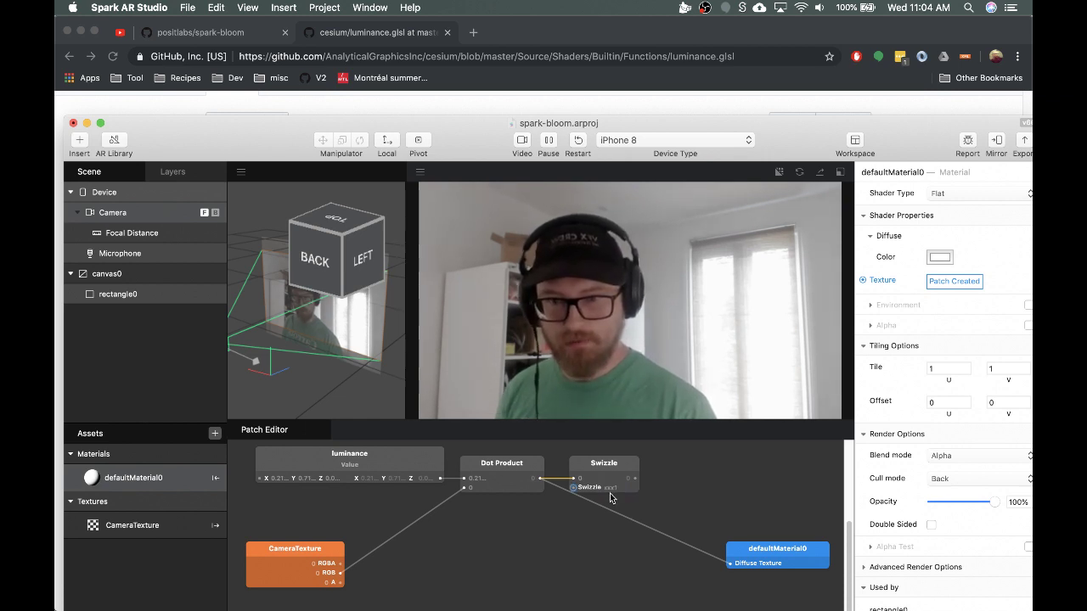
- Connect the Swizzle output to defaultMaterial0's Diffuse Texture, turning the preview greyscale
{"action": "left_click", "coordinate": [368, 452]}
{"action": "left_click", "coordinate": [505, 477]}
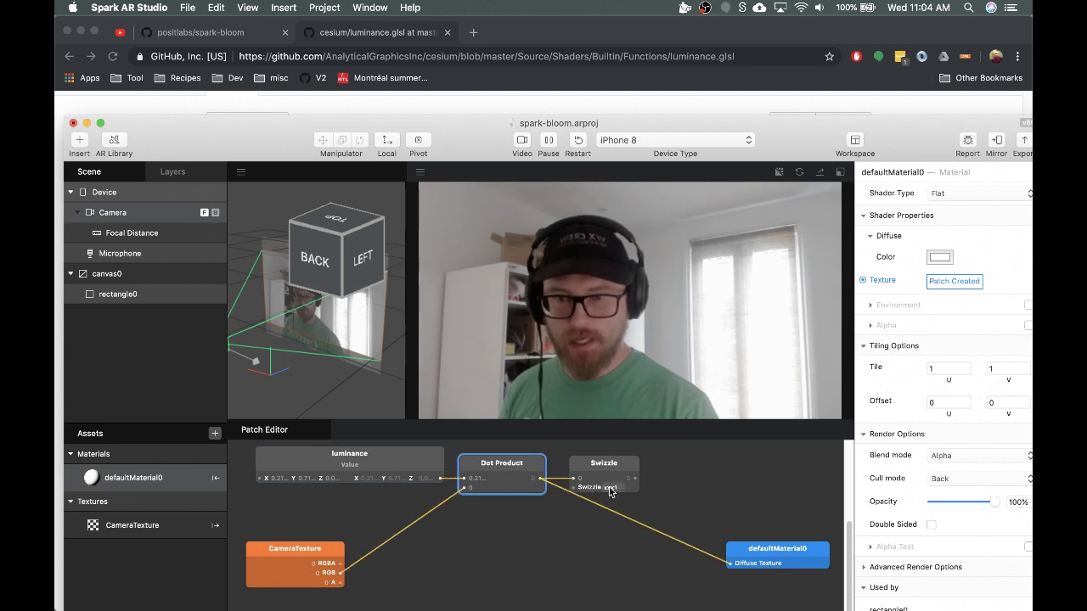
{"action": "left_click", "coordinate": [720, 495]}
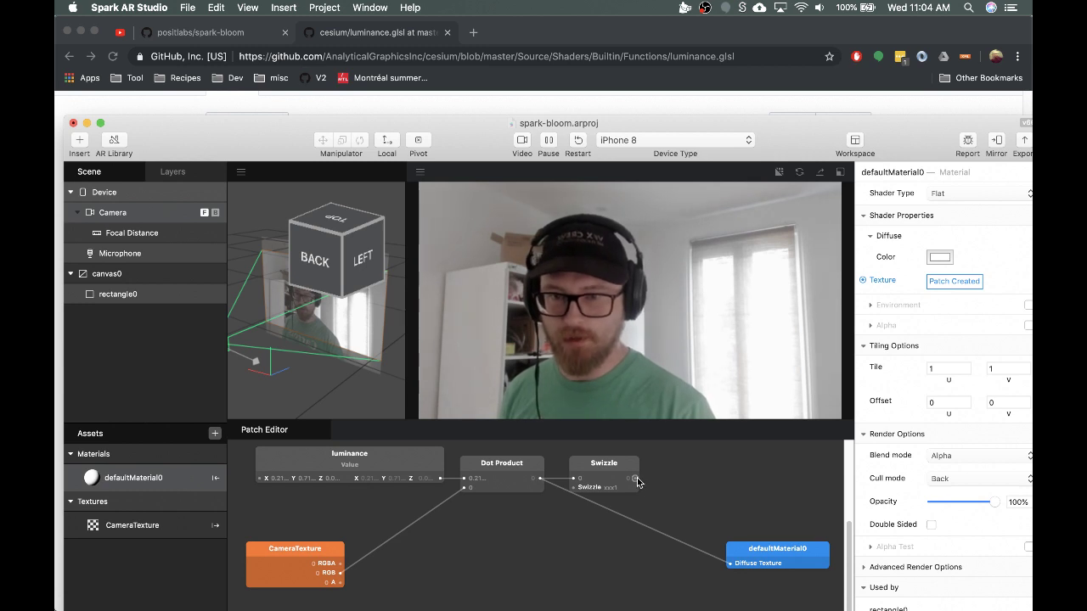
{"action": "left_click_drag", "start_coordinate": [635, 479], "coordinate": [731, 562]}
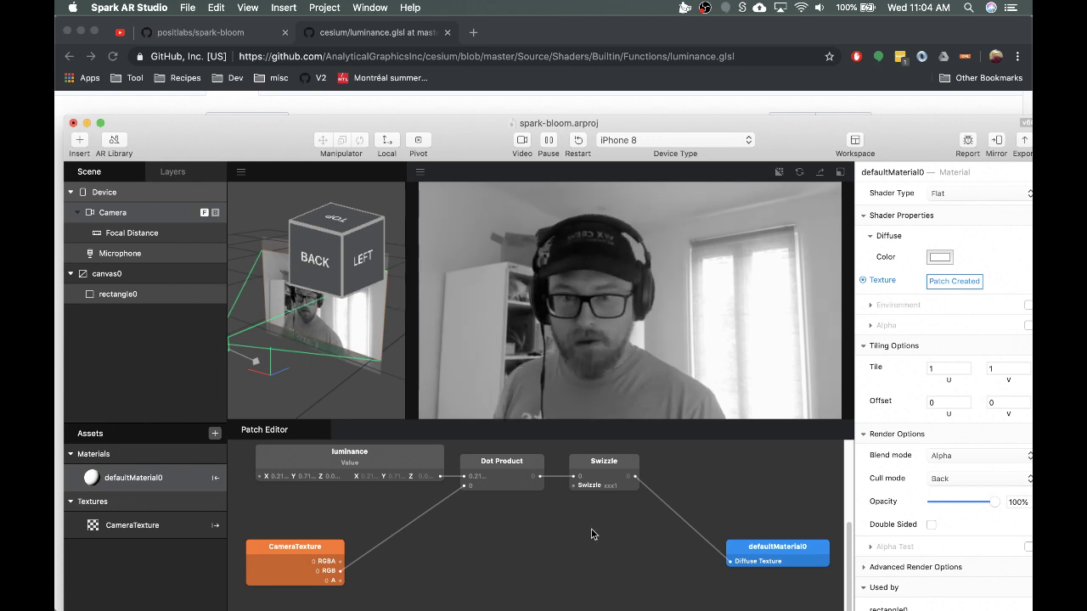
{"action": "scroll", "coordinate": [591, 533], "scroll_direction": "right", "scroll_amount": 3}
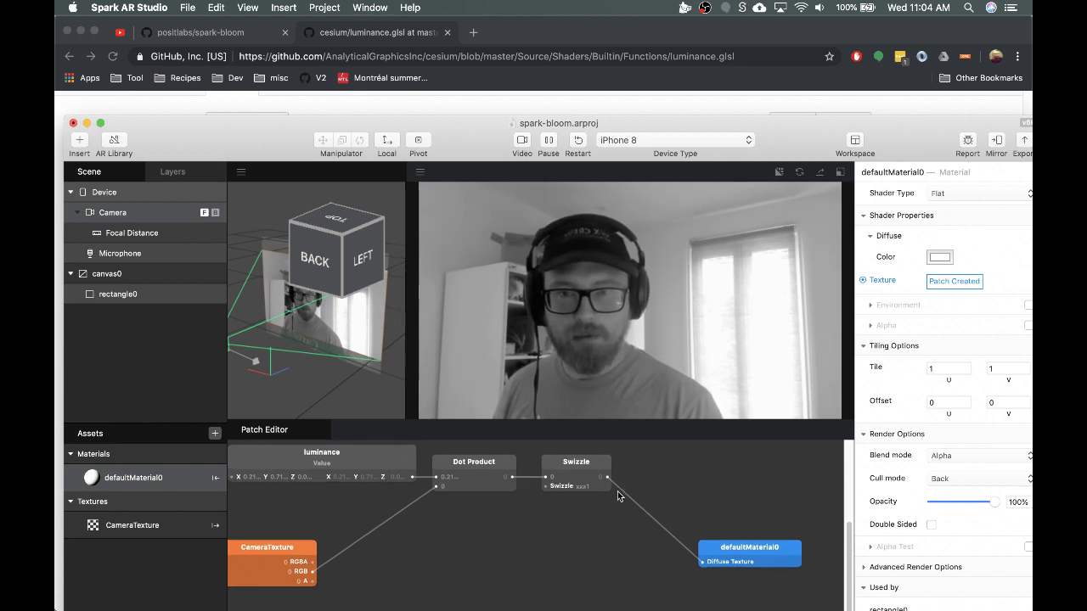
{"action": "scroll", "coordinate": [618, 492], "scroll_direction": "left", "scroll_amount": 2}
{"action": "scroll", "coordinate": [618, 491], "scroll_direction": "right", "scroll_amount": 5}
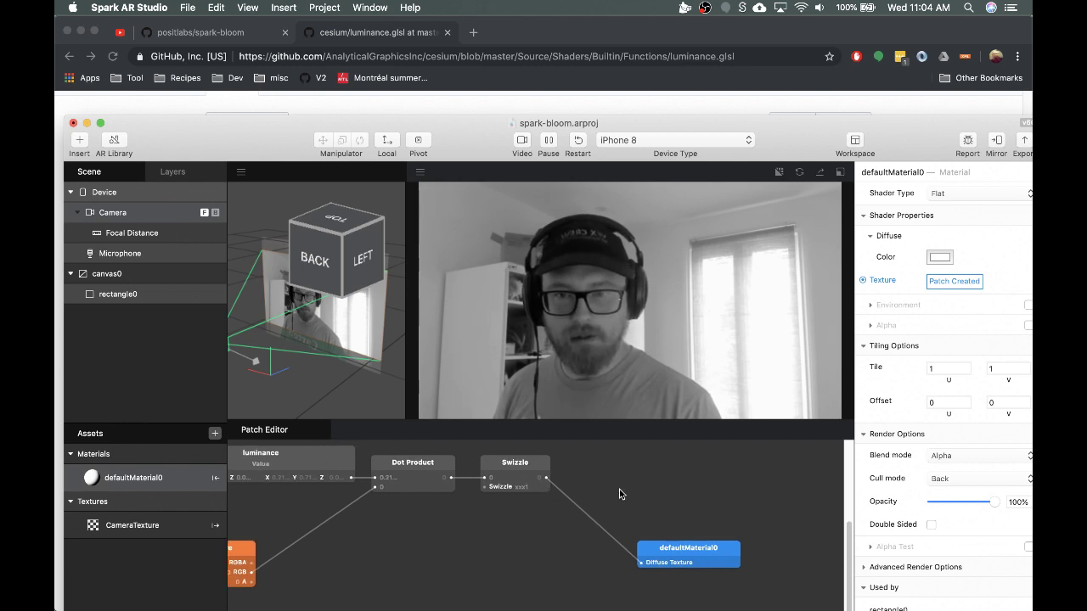
{"action": "scroll", "coordinate": [619, 492], "scroll_direction": "right", "scroll_amount": 2}
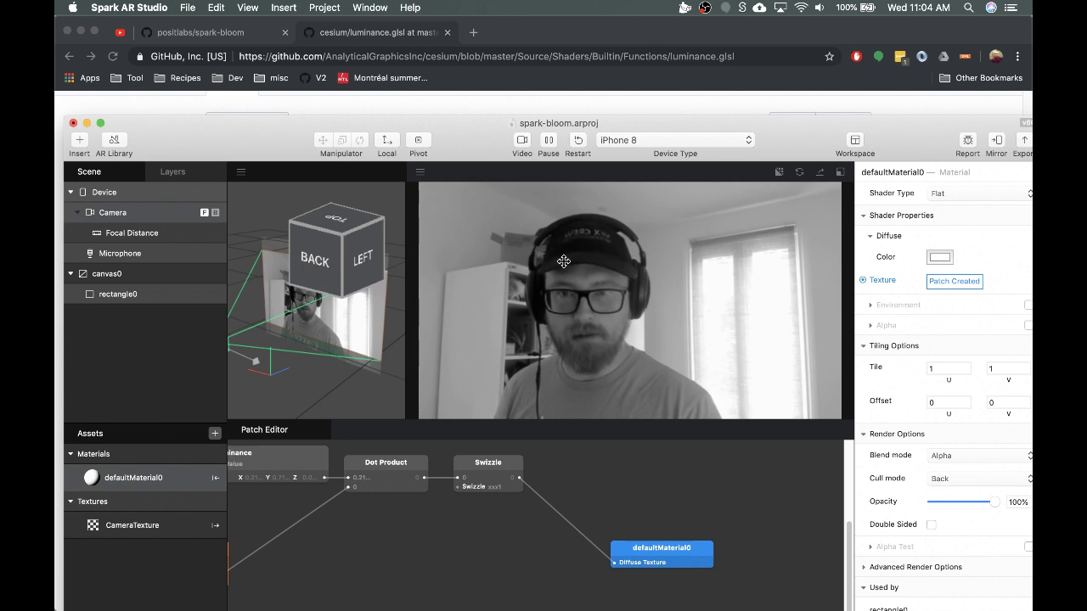
- Insert a Smooth Step patch with Edge Min 0.5 between Swizzle and Diffuse Texture
{"action": "double_click", "coordinate": [569, 485]}
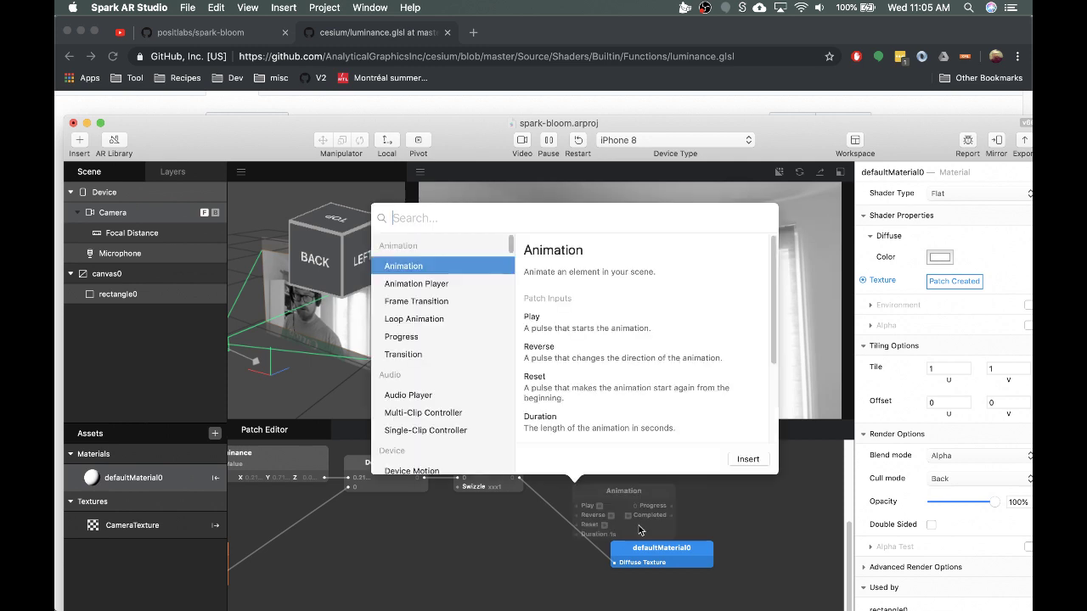
{"action": "type", "text": "smooth"}
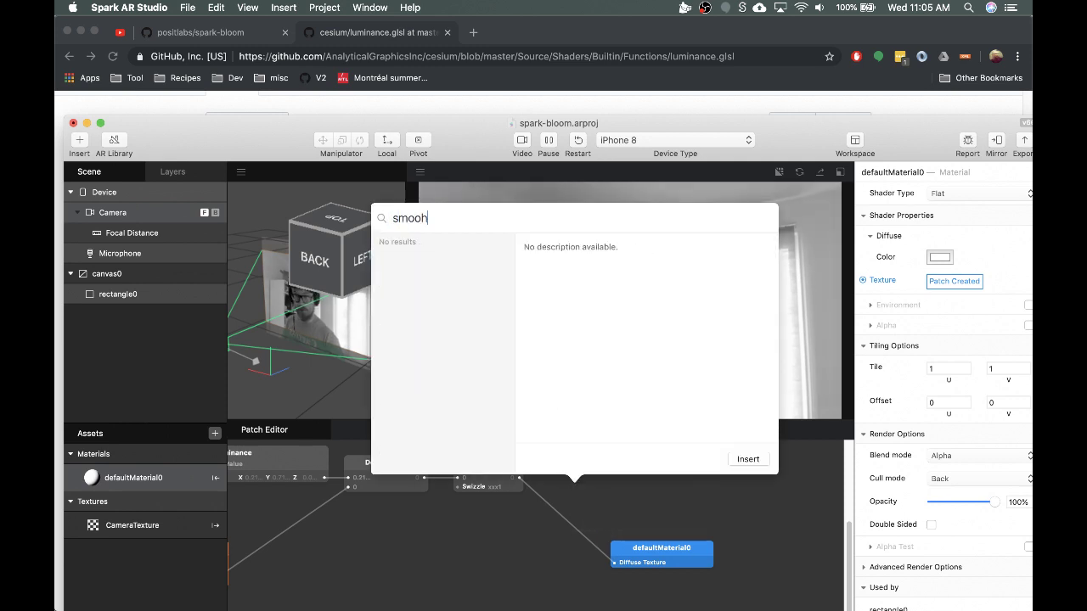
{"action": "key", "text": "Return"}
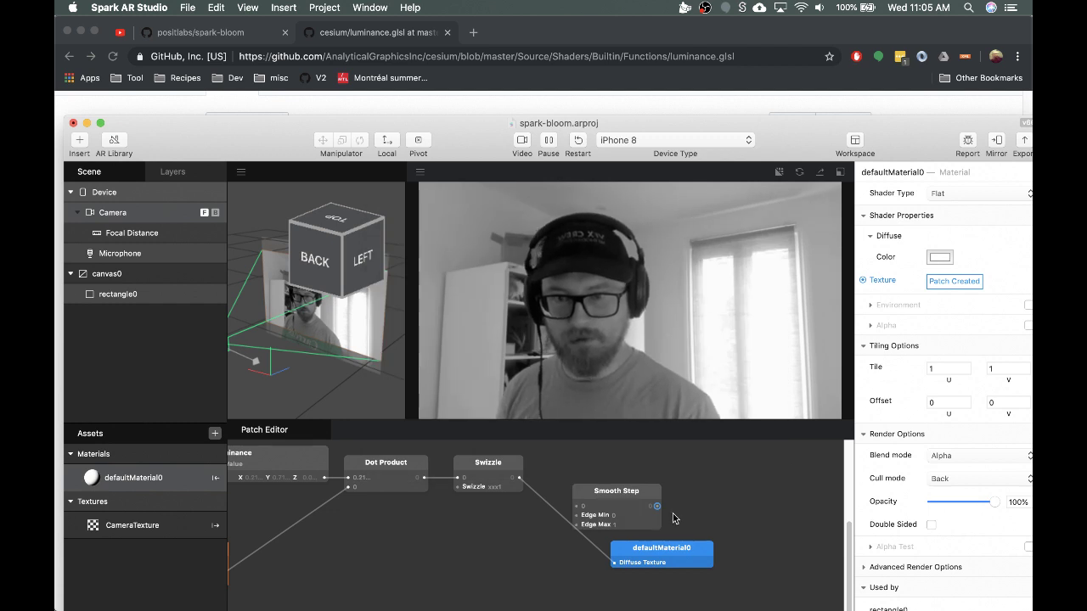
{"action": "left_click_drag", "start_coordinate": [621, 498], "coordinate": [616, 469]}
{"action": "left_click", "coordinate": [610, 487]}
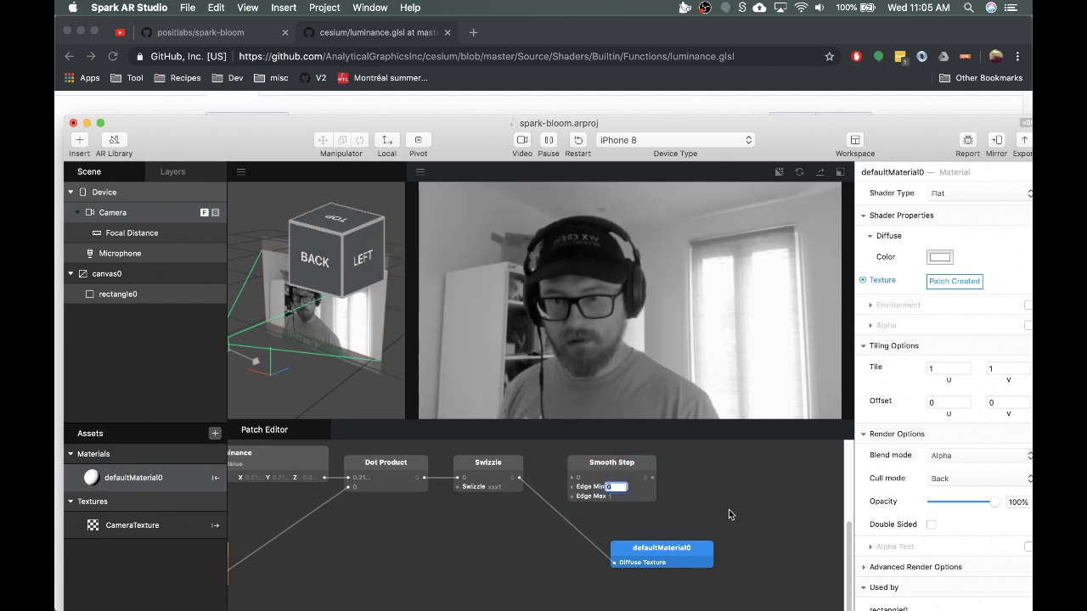
{"action": "type", "text": "0.5"}
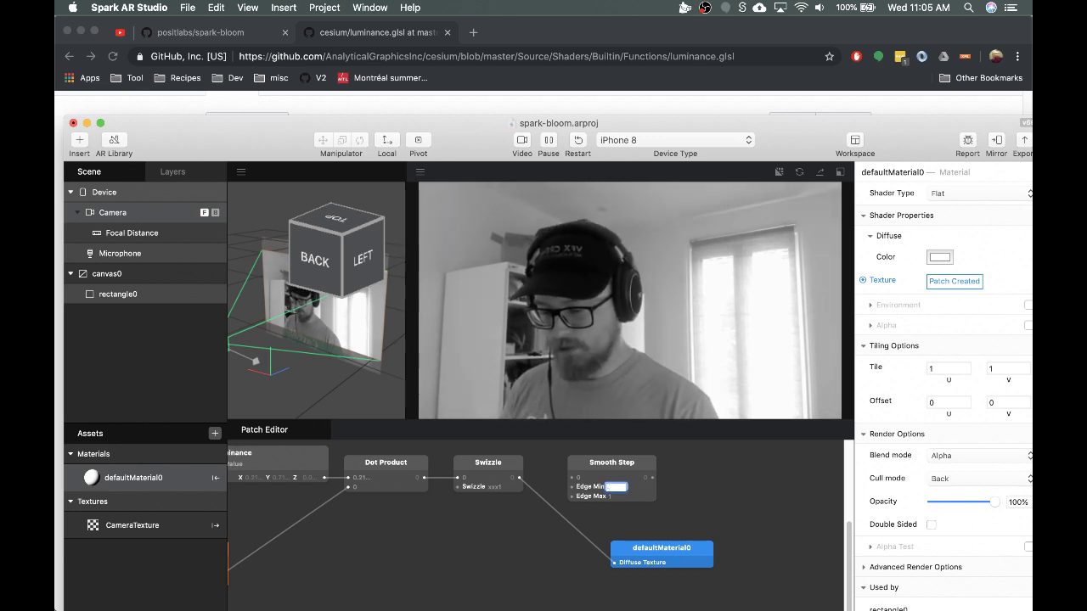
{"action": "key", "text": "Return"}
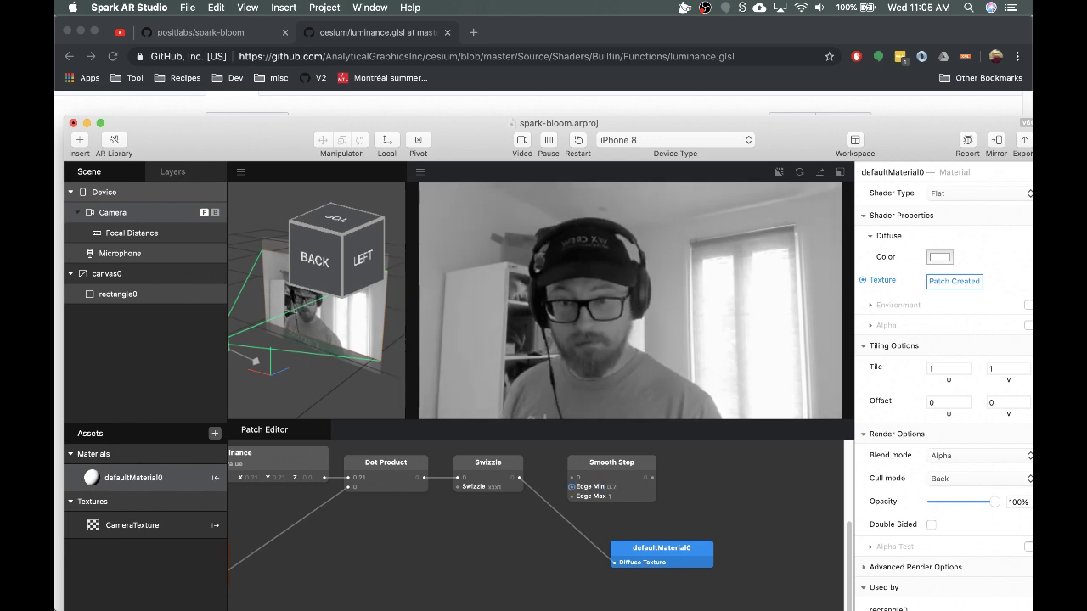
{"action": "left_click_drag", "start_coordinate": [520, 479], "coordinate": [572, 484]}
{"action": "left_click_drag", "start_coordinate": [652, 478], "coordinate": [619, 567]}
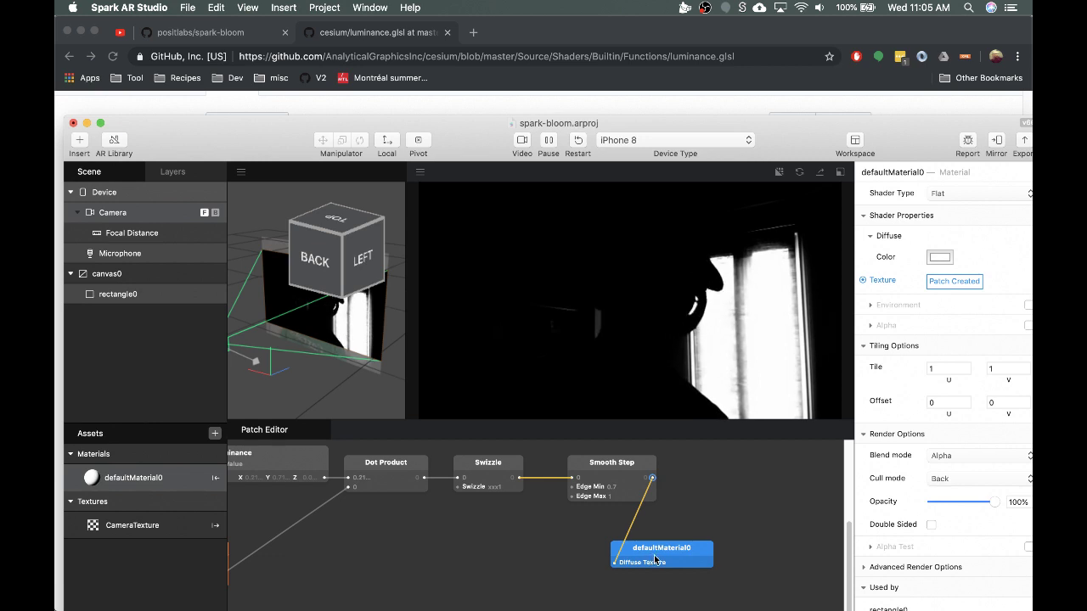
{"action": "left_click_drag", "start_coordinate": [655, 561], "coordinate": [724, 551]}
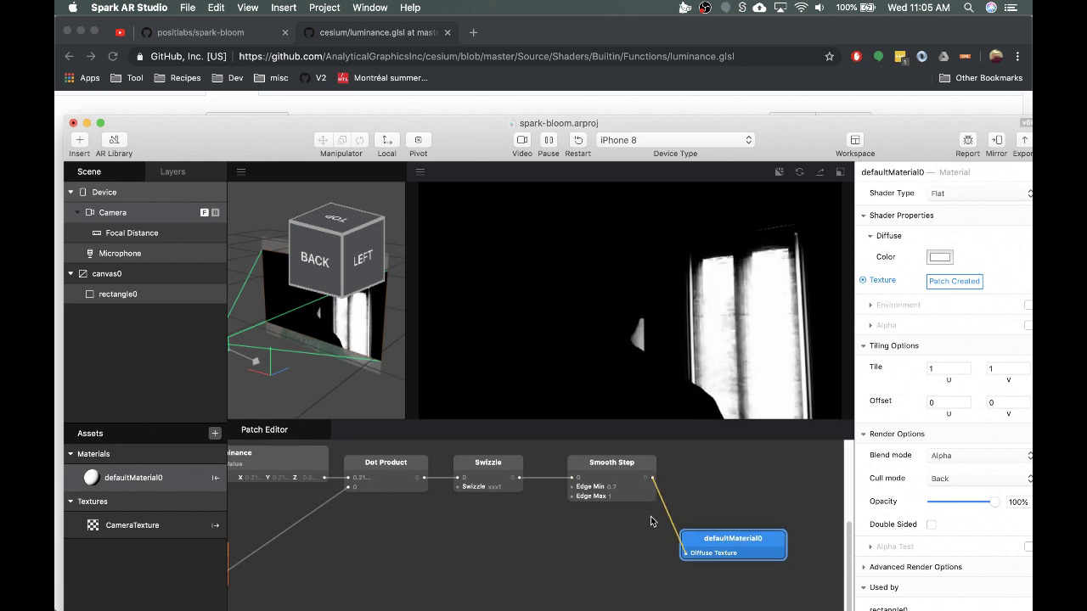
- Try other Edge Min values, settle back on 0.5, and space the nodes apart
{"action": "left_click", "coordinate": [615, 489]}
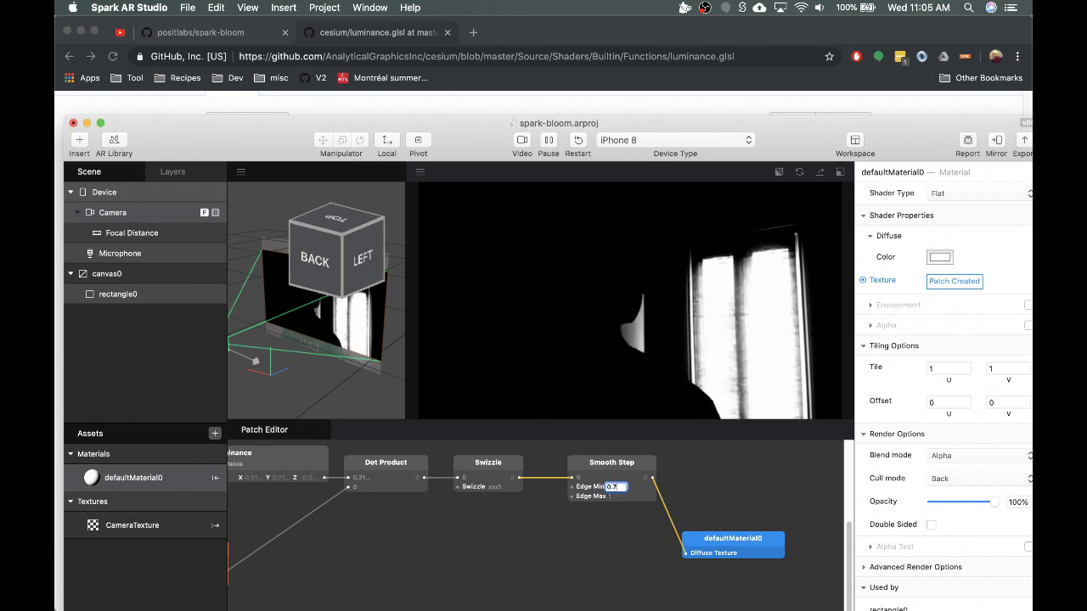
{"action": "type", "text": "0."}
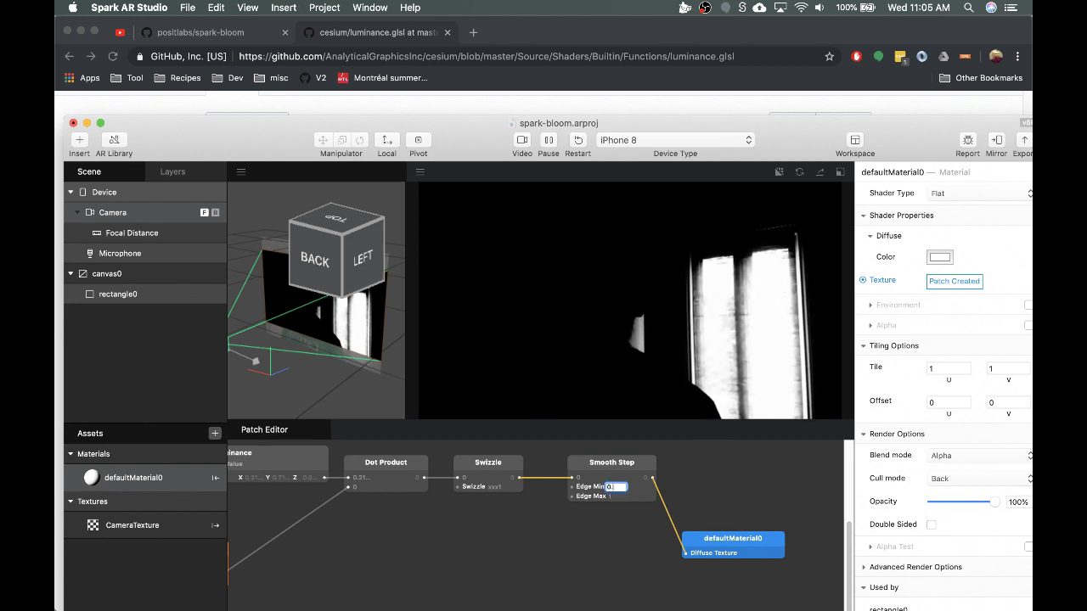
{"action": "type", "text": "5"}
{"action": "key", "text": "Return"}
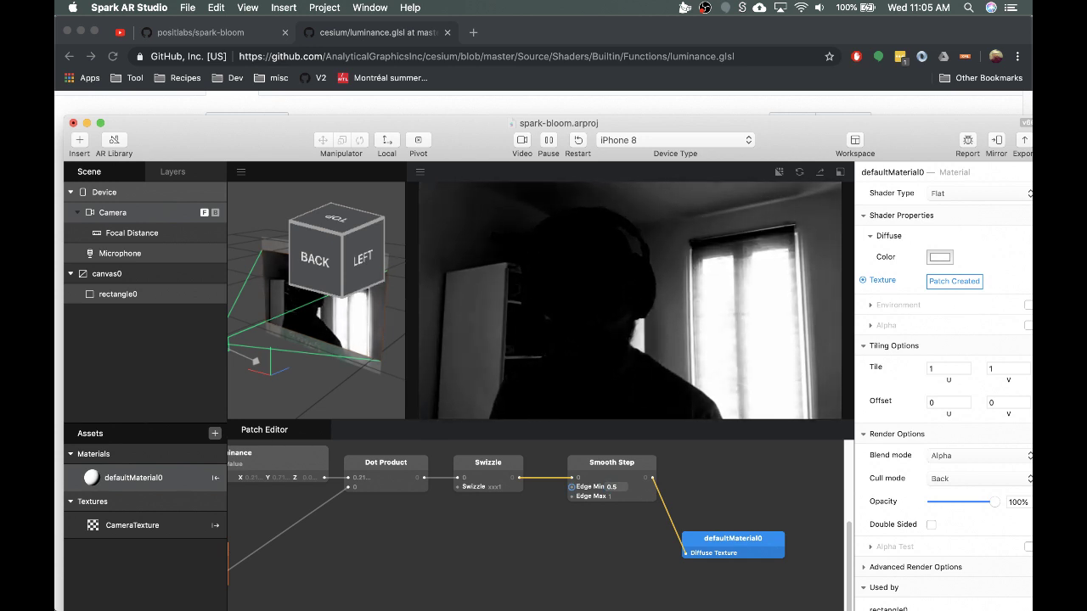
{"action": "left_click", "coordinate": [613, 487]}
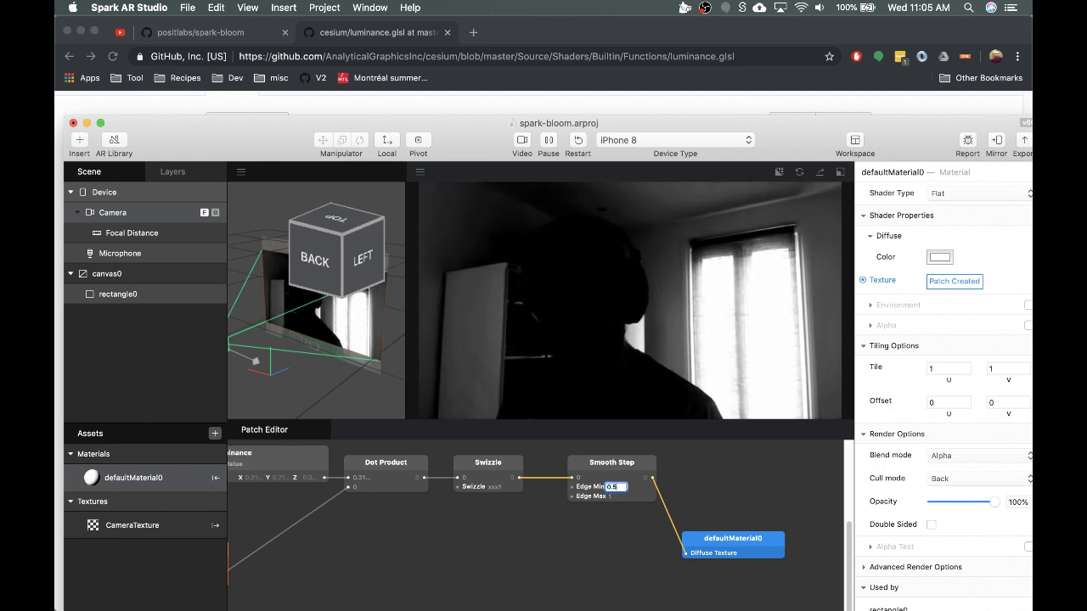
{"action": "key", "text": "Up"}
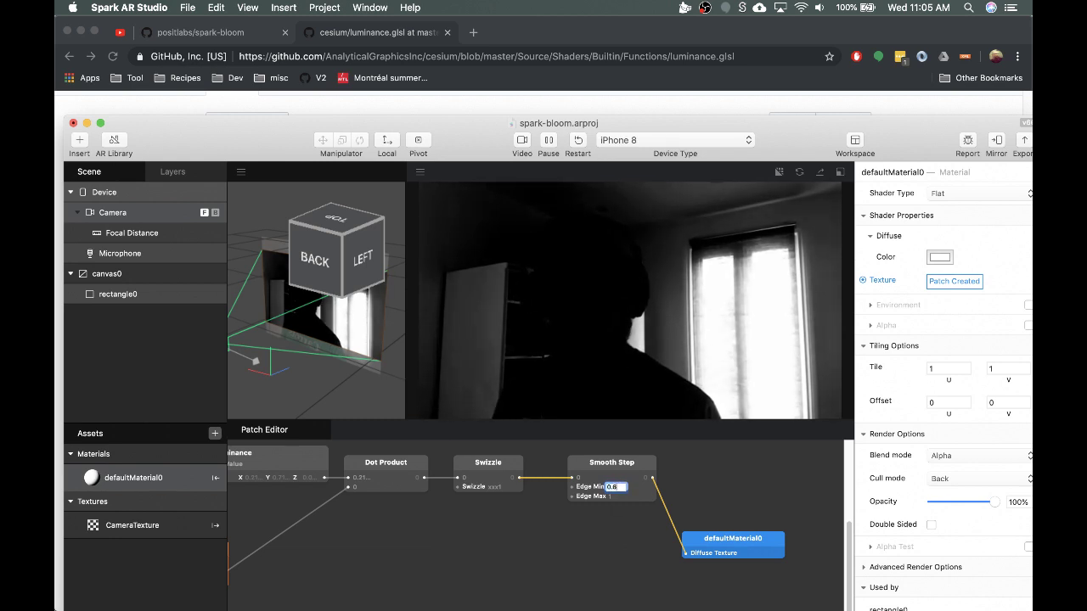
{"action": "key", "text": "Return"}
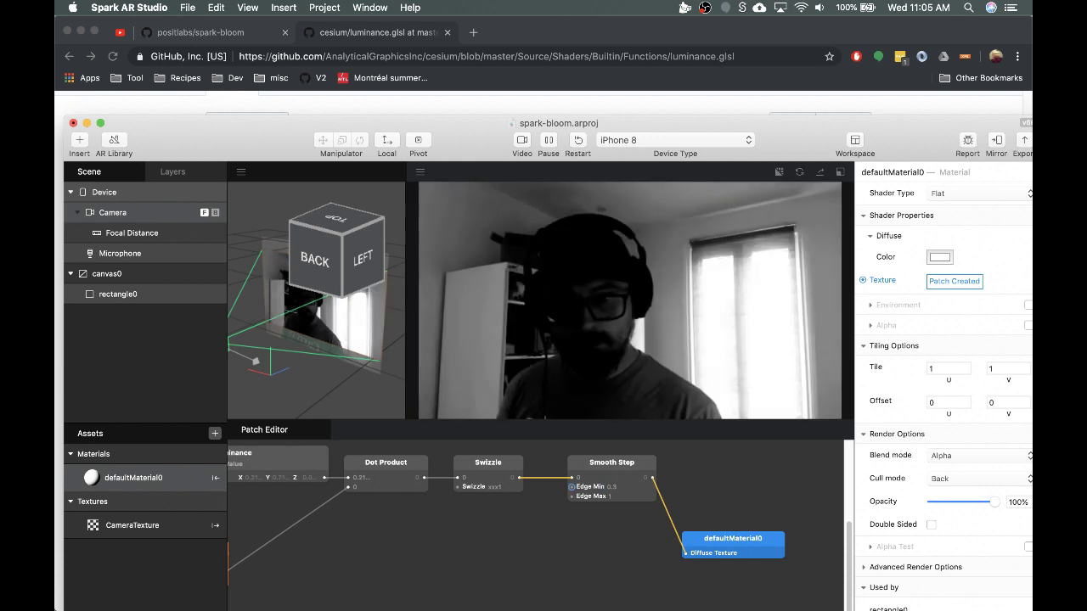
{"action": "double_click", "coordinate": [615, 487]}
{"action": "type", "text": "0."}
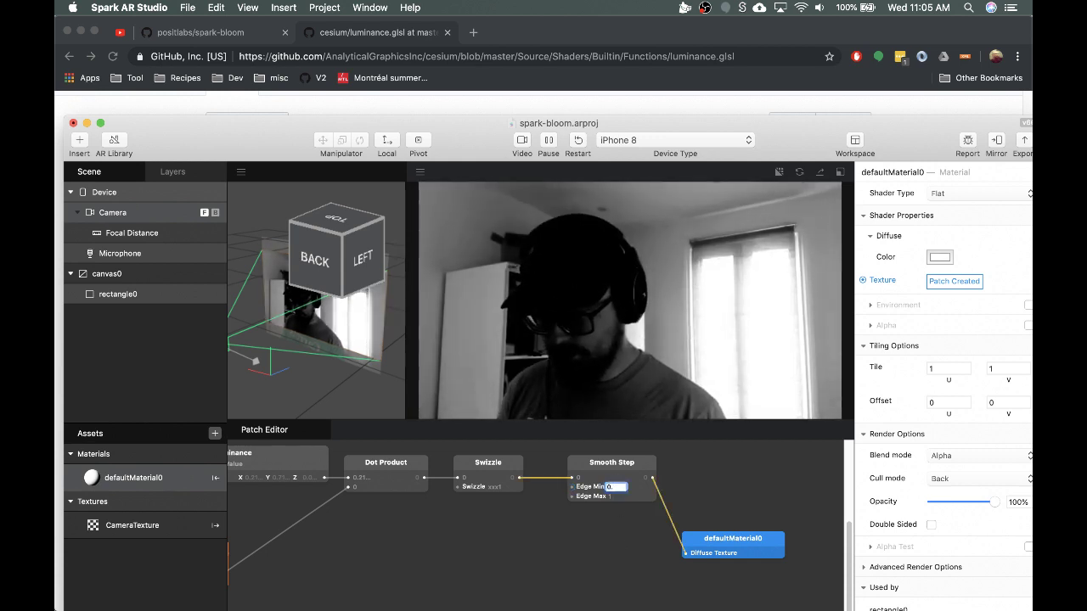
{"action": "type", "text": "5"}
{"action": "key", "text": "Return"}
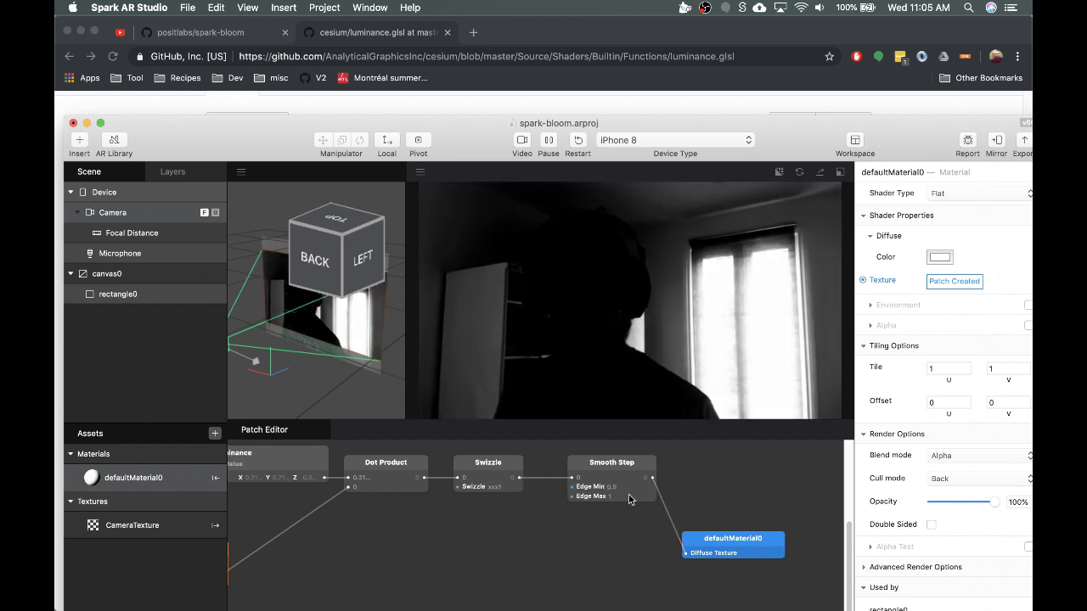
{"action": "left_click_drag", "start_coordinate": [608, 480], "coordinate": [579, 480]}
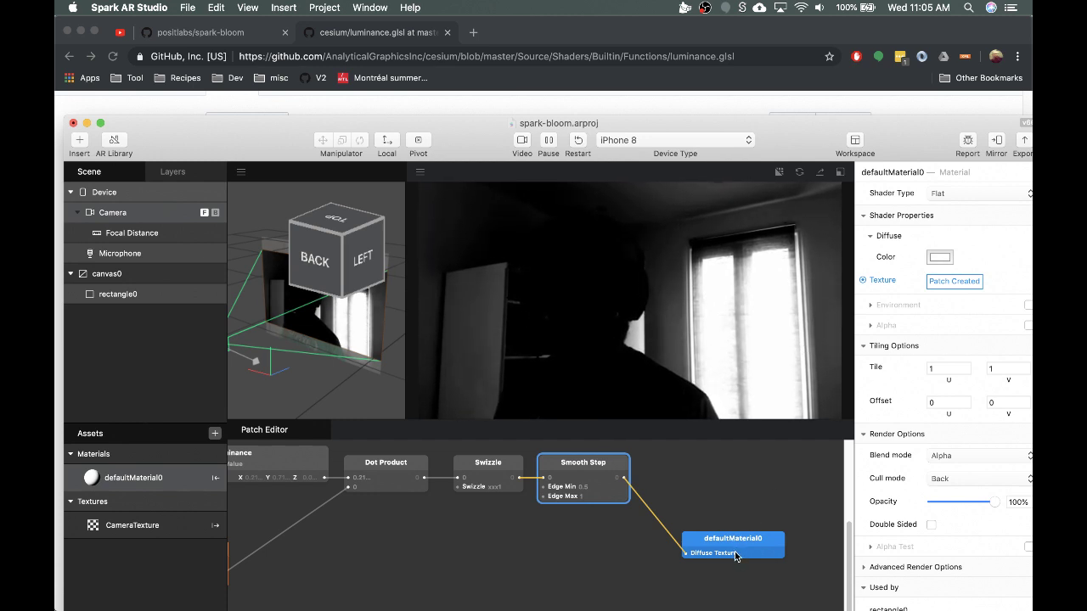
{"action": "scroll", "coordinate": [735, 547], "scroll_direction": "right", "scroll_amount": 5}
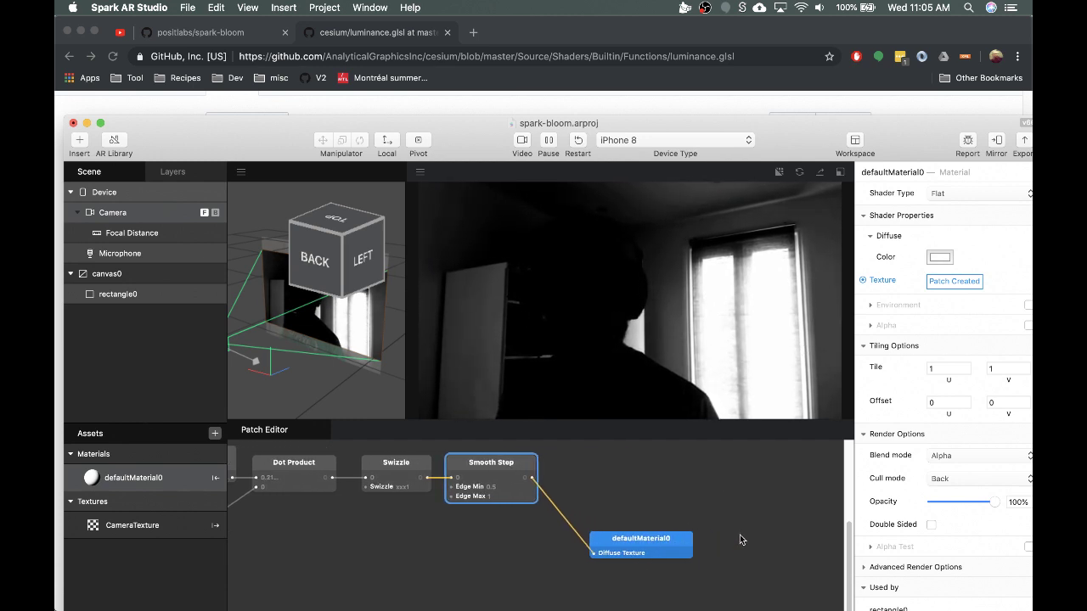
{"action": "left_click_drag", "start_coordinate": [601, 540], "coordinate": [689, 539]}
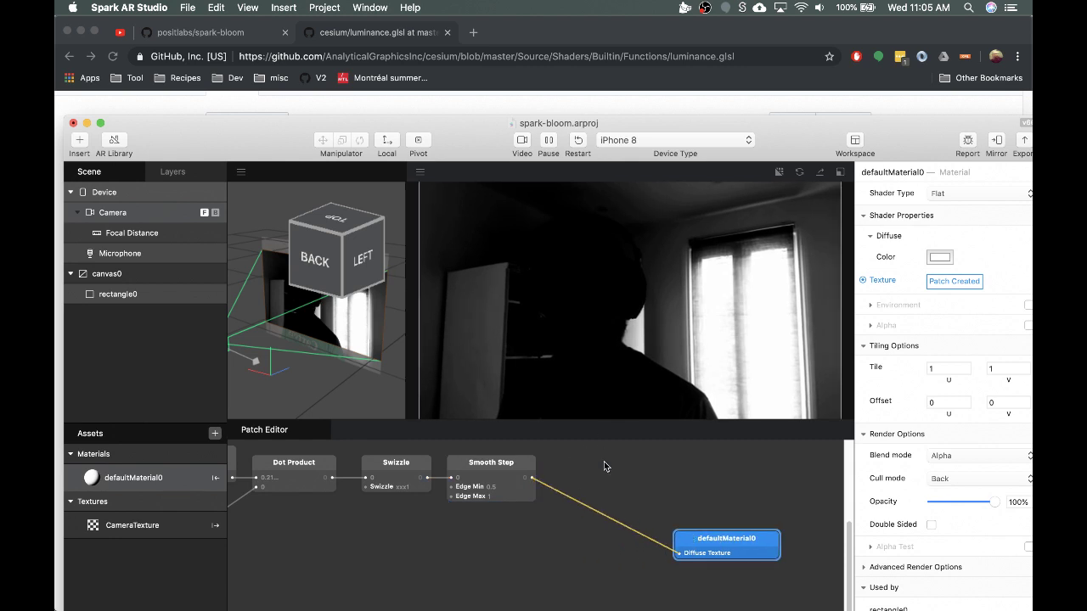
- Insert an Add patch into the graph
{"action": "left_click", "coordinate": [583, 506]}
{"action": "double_click", "coordinate": [583, 505]}
{"action": "type", "text": "add"}
{"action": "key", "text": "Return"}
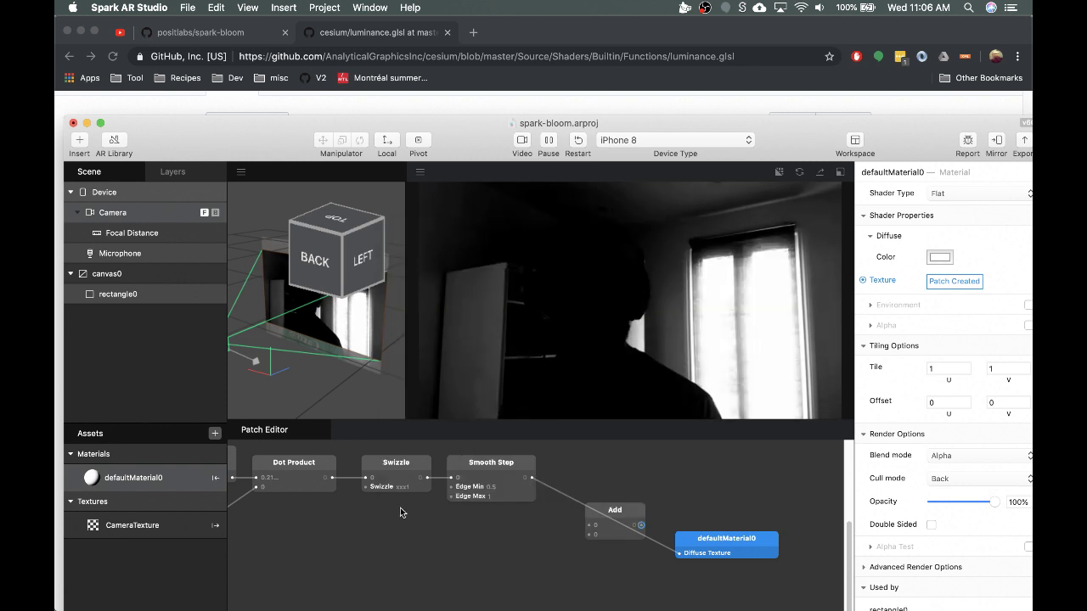
{"action": "scroll", "coordinate": [400, 513], "scroll_direction": "left", "scroll_amount": 5}
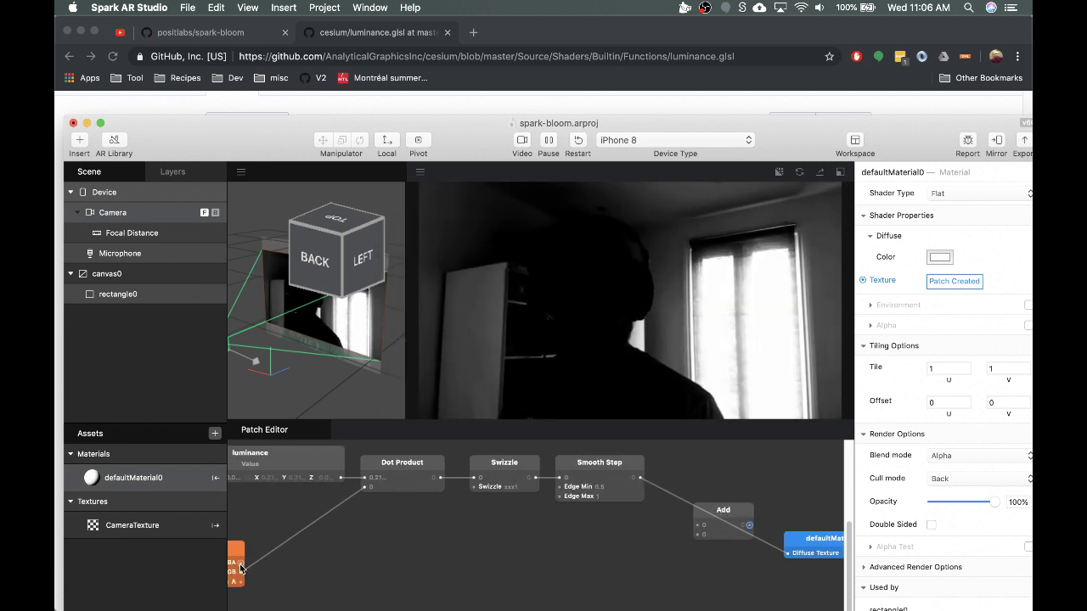
{"action": "left_click_drag", "start_coordinate": [242, 577], "coordinate": [246, 578]}
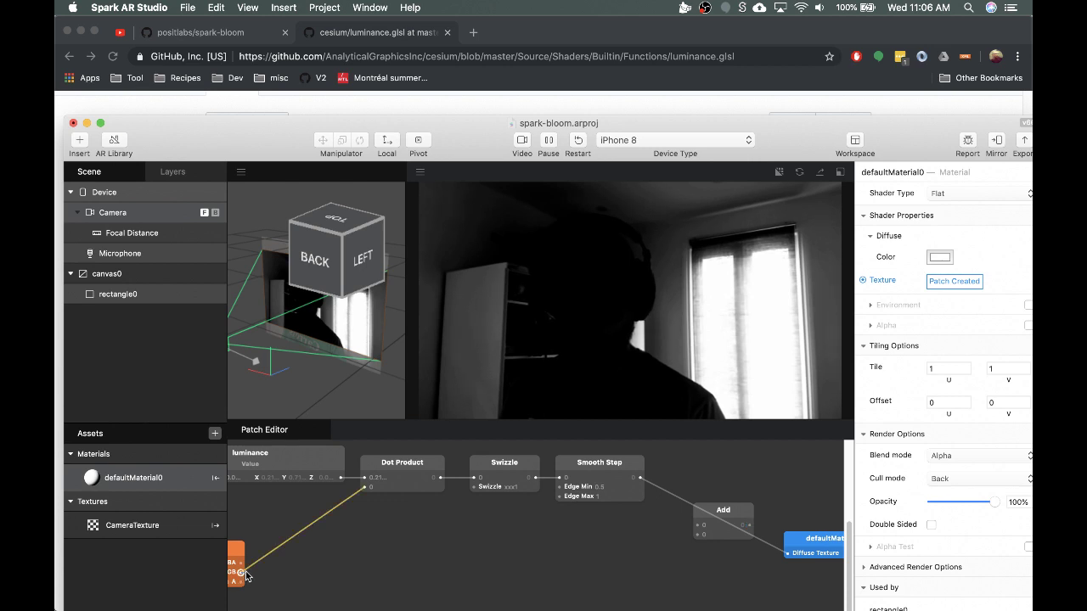
{"action": "double_click", "coordinate": [246, 577]}
{"action": "key", "text": "Escape"}
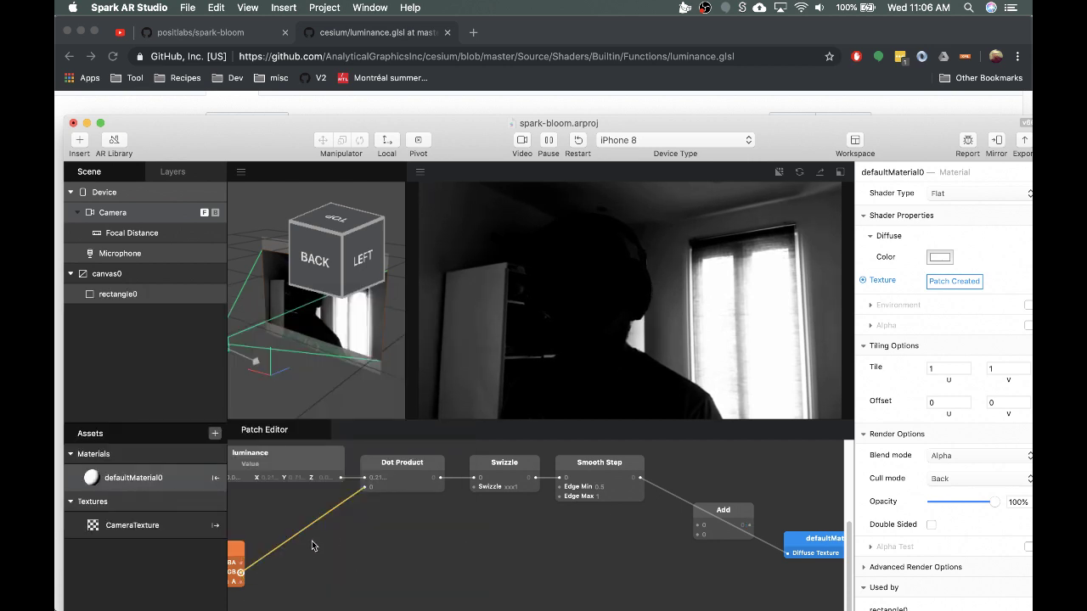
- Wire CameraTexture RGBA and Smooth Step into Add, and Add into Diffuse Texture
{"action": "left_click_drag", "start_coordinate": [242, 567], "coordinate": [698, 534]}
{"action": "left_click_drag", "start_coordinate": [641, 479], "coordinate": [788, 560]}
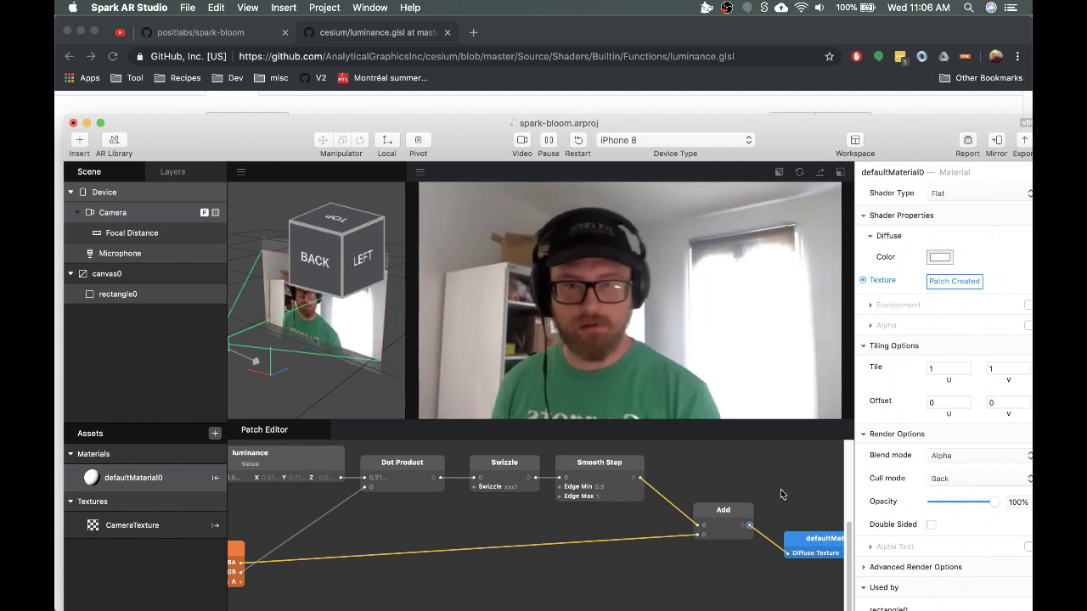
{"action": "scroll", "coordinate": [790, 491], "scroll_direction": "right", "scroll_amount": 5}
{"action": "left_click_drag", "start_coordinate": [641, 515], "coordinate": [626, 496]}
{"action": "left_click_drag", "start_coordinate": [756, 545], "coordinate": [751, 486]}
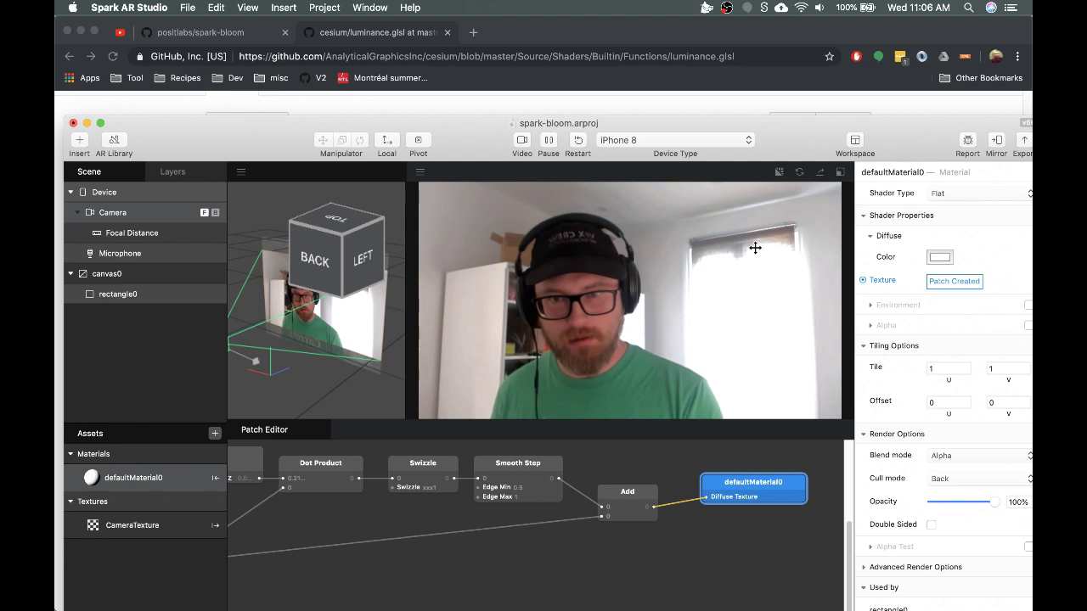
- Delete the Add patch and wire Smooth Step directly into defaultMaterial0's Diffuse Texture
{"action": "left_click", "coordinate": [627, 494]}
{"action": "key", "text": "BackSpace"}
{"action": "scroll", "coordinate": [556, 469], "scroll_direction": "left", "scroll_amount": 3}
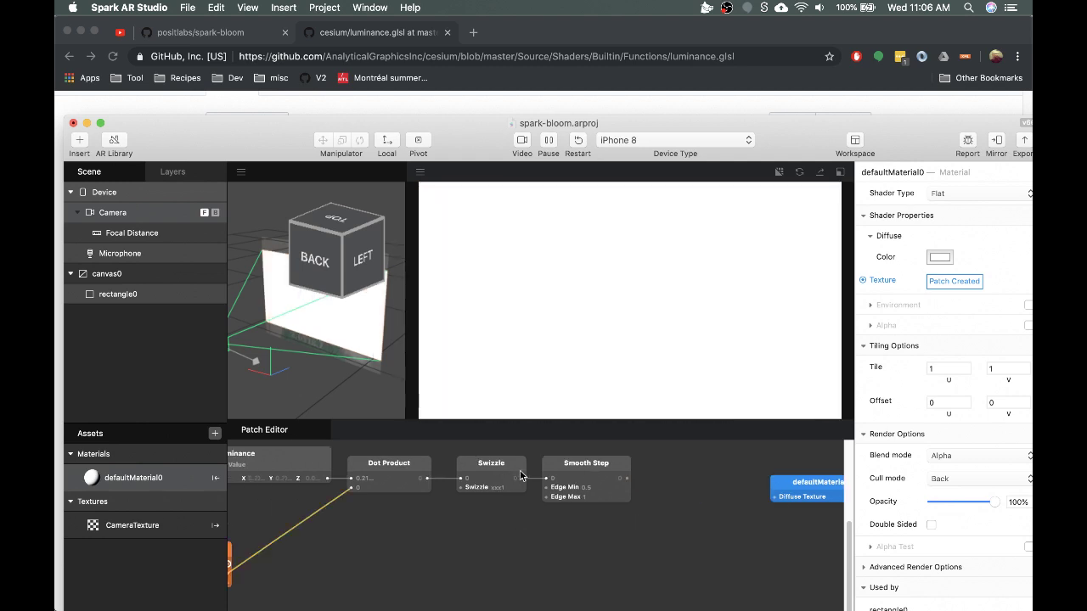
{"action": "left_click_drag", "start_coordinate": [623, 481], "coordinate": [775, 496]}
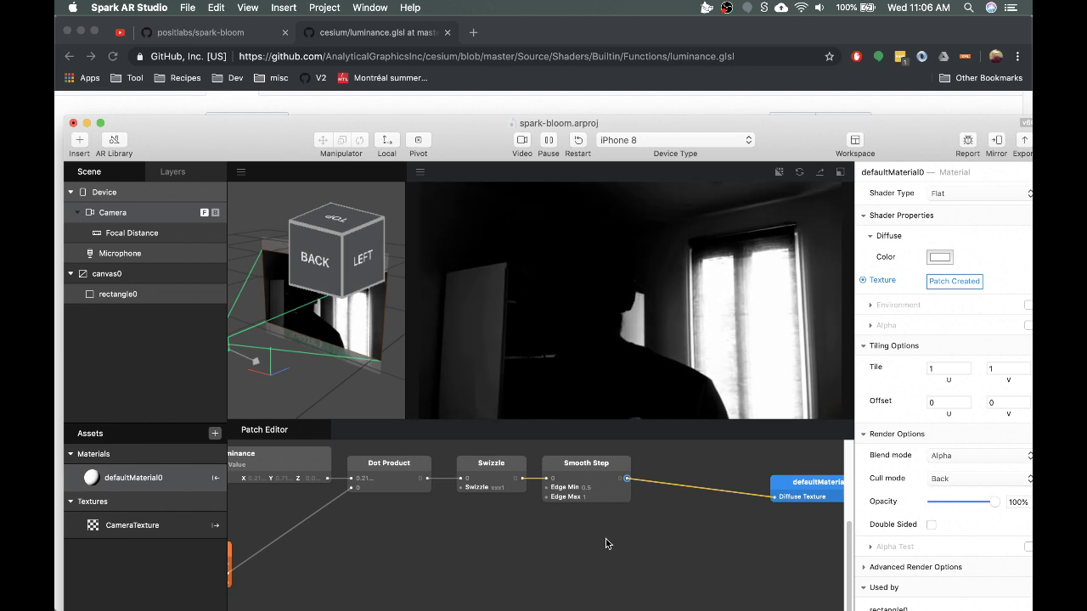
{"action": "scroll", "coordinate": [606, 537], "scroll_direction": "right", "scroll_amount": 2}
{"action": "scroll", "coordinate": [605, 535], "scroll_direction": "right", "scroll_amount": 1}
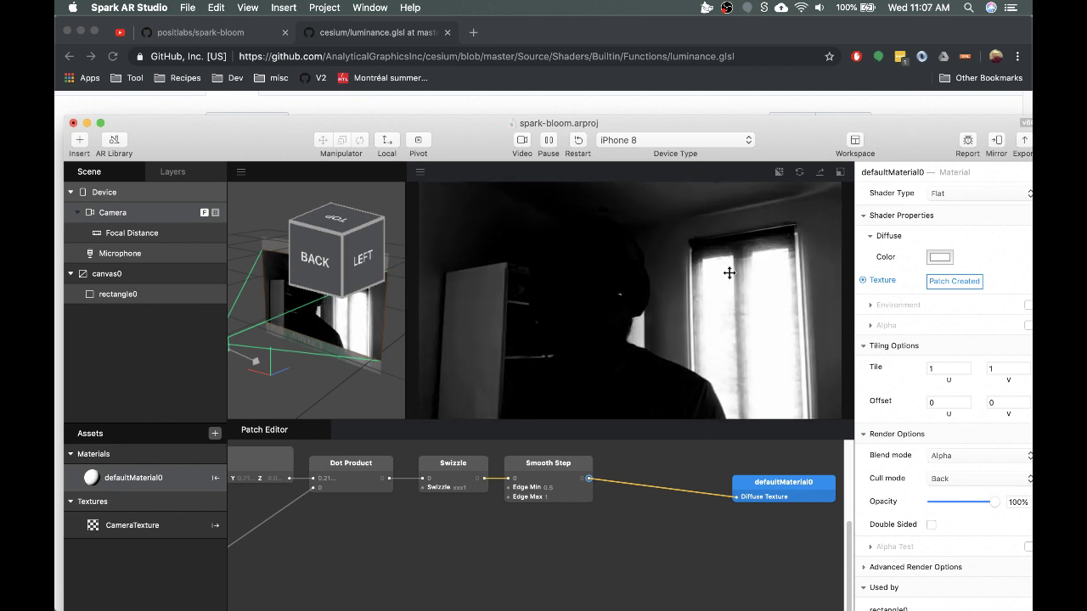
{"action": "scroll", "coordinate": [682, 504], "scroll_direction": "right", "scroll_amount": 3}
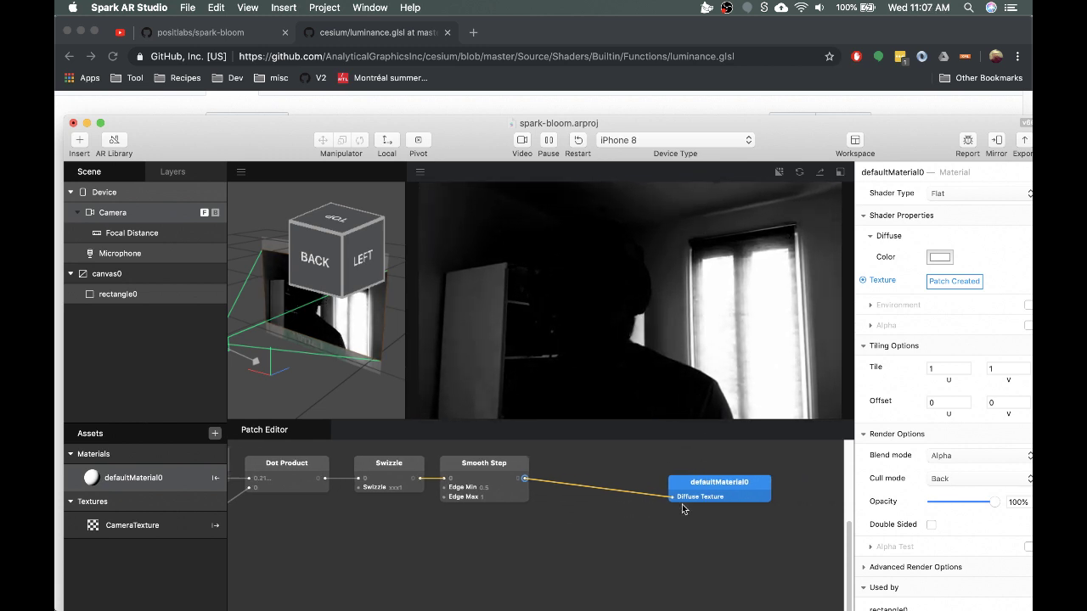
{"action": "left_click_drag", "start_coordinate": [706, 480], "coordinate": [738, 469]}
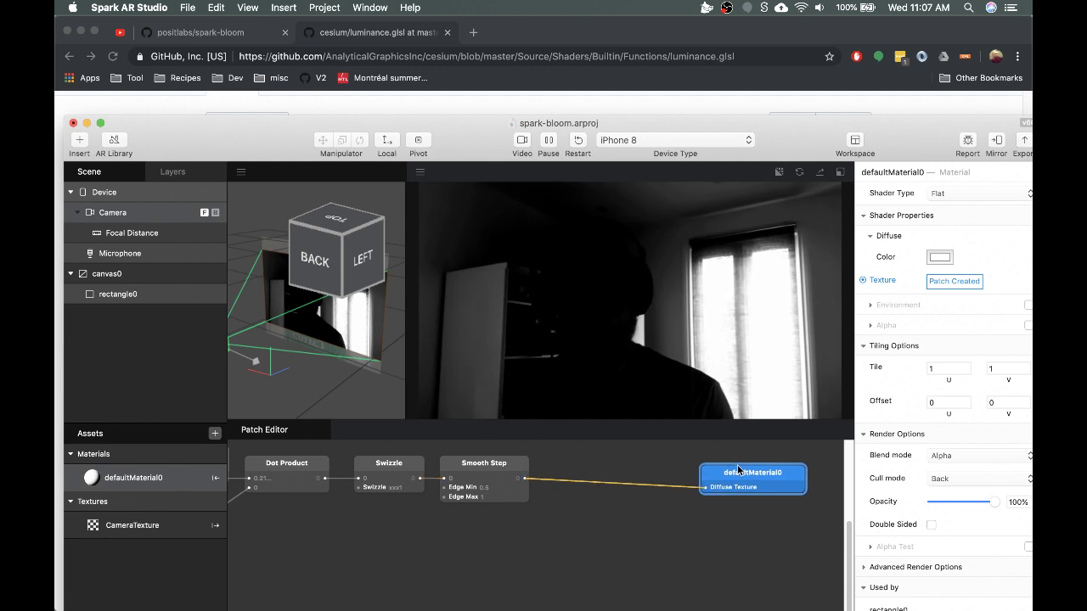
- Insert a Texture Transform patch from the 'tran' patch search
{"action": "right_click", "coordinate": [571, 525]}
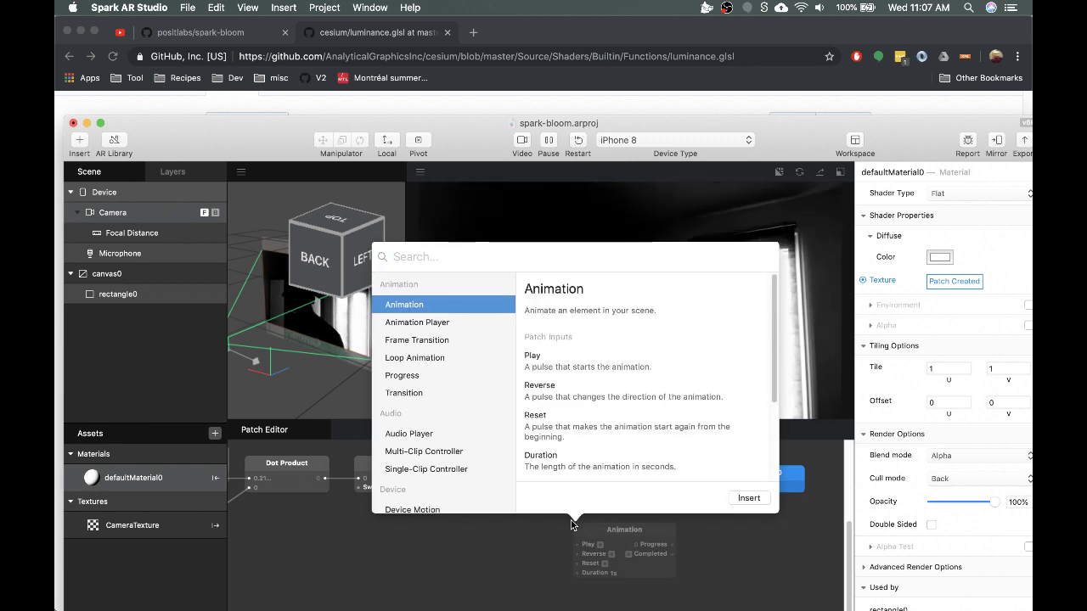
{"action": "type", "text": "tran"}
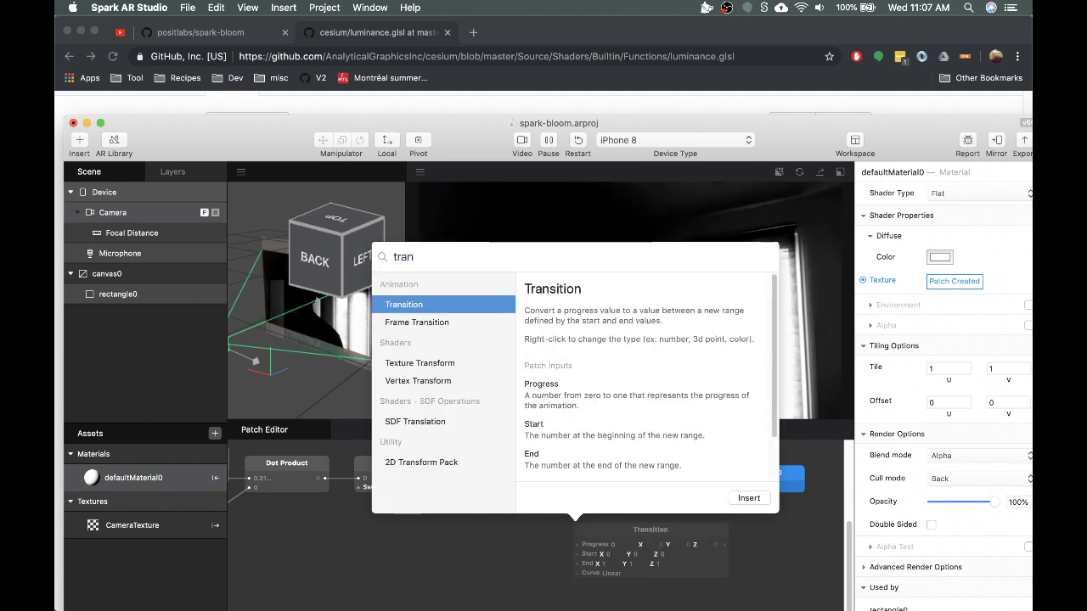
{"action": "key", "text": "Down"}
{"action": "key", "text": "Down"}
{"action": "key", "text": "Down"}
{"action": "key", "text": "Up"}
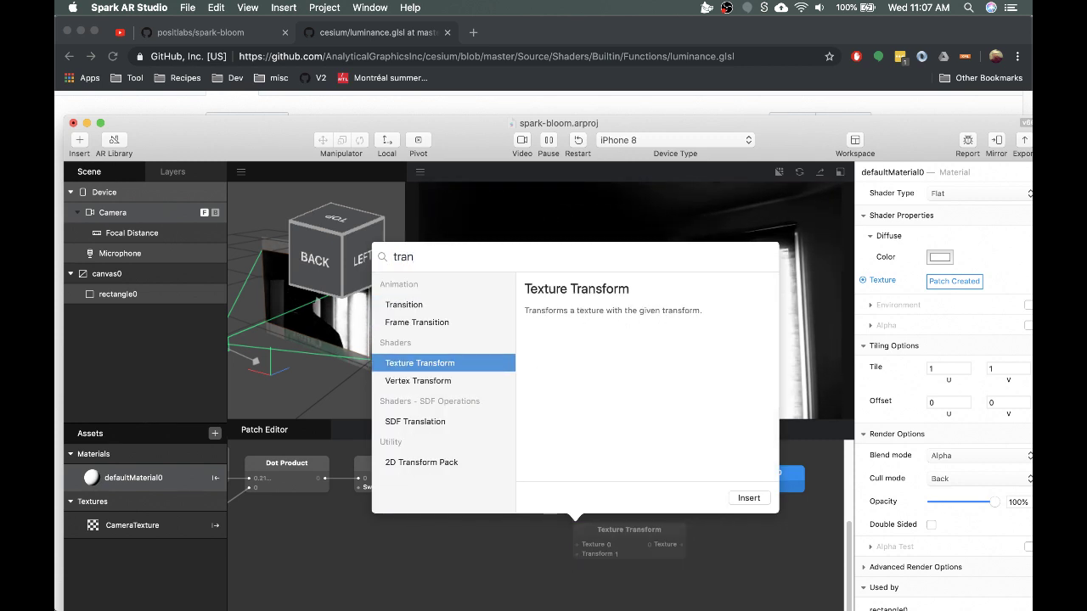
{"action": "key", "text": "Return"}
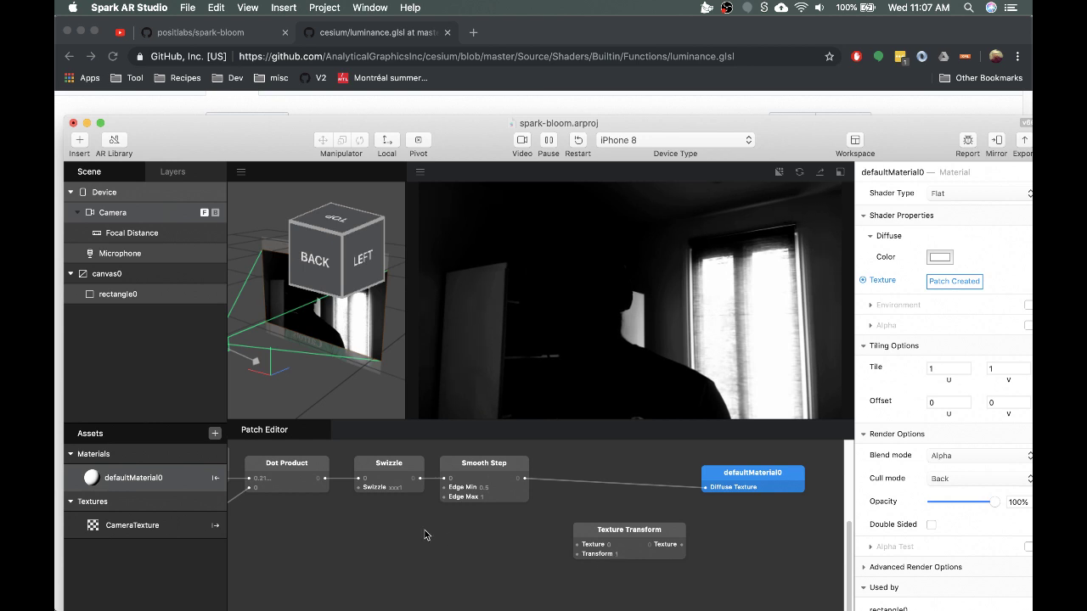
- Insert a 2D Transform Pack patch from the 'trans' search results
{"action": "left_click", "coordinate": [642, 103]}
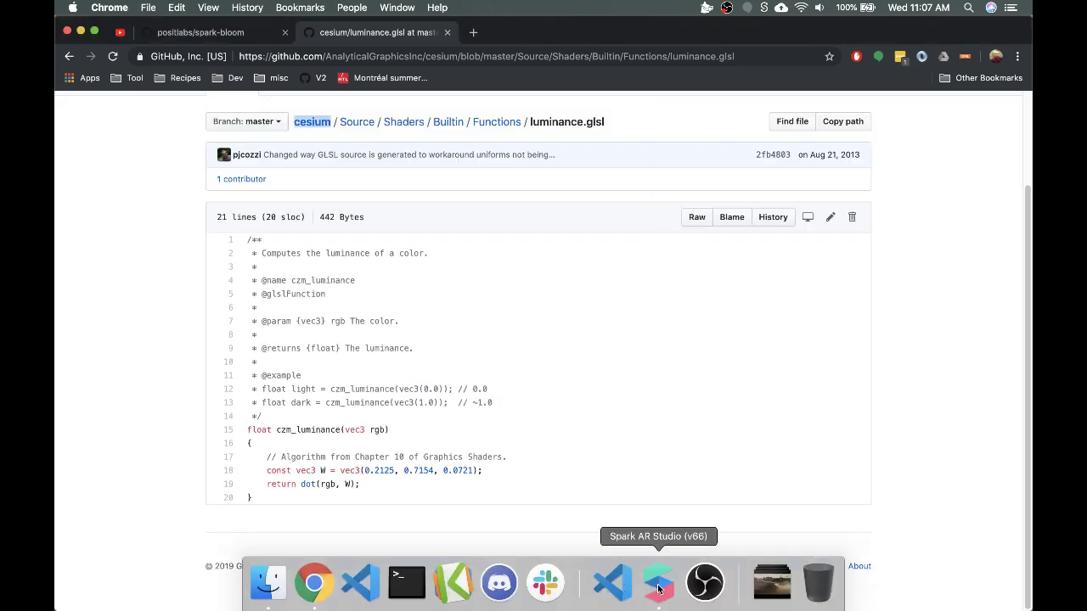
{"action": "left_click", "coordinate": [660, 584]}
{"action": "double_click", "coordinate": [636, 129]}
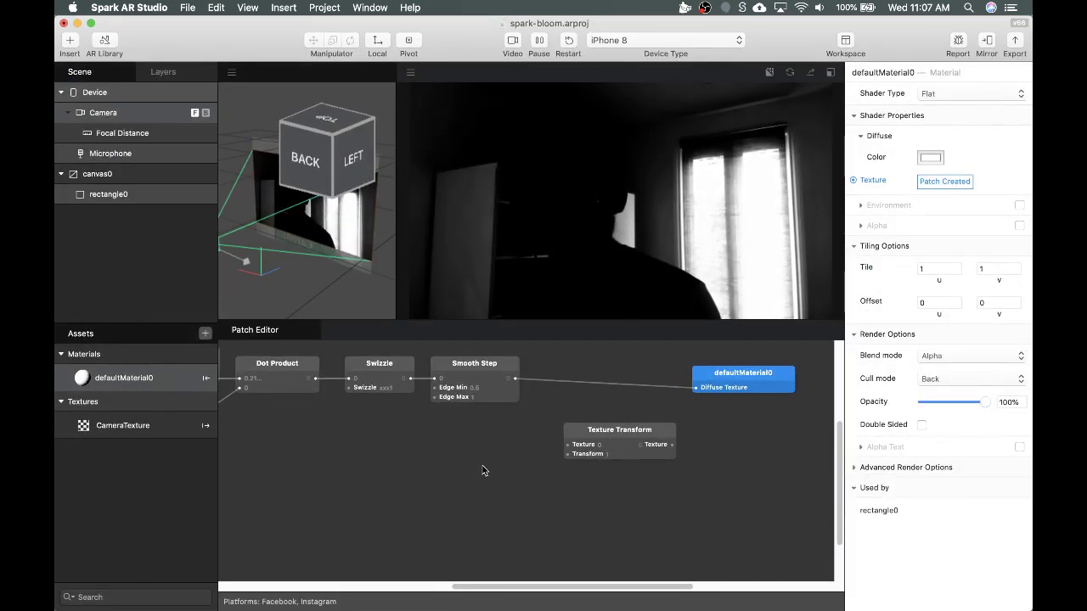
{"action": "double_click", "coordinate": [458, 457]}
{"action": "type", "text": "t"}
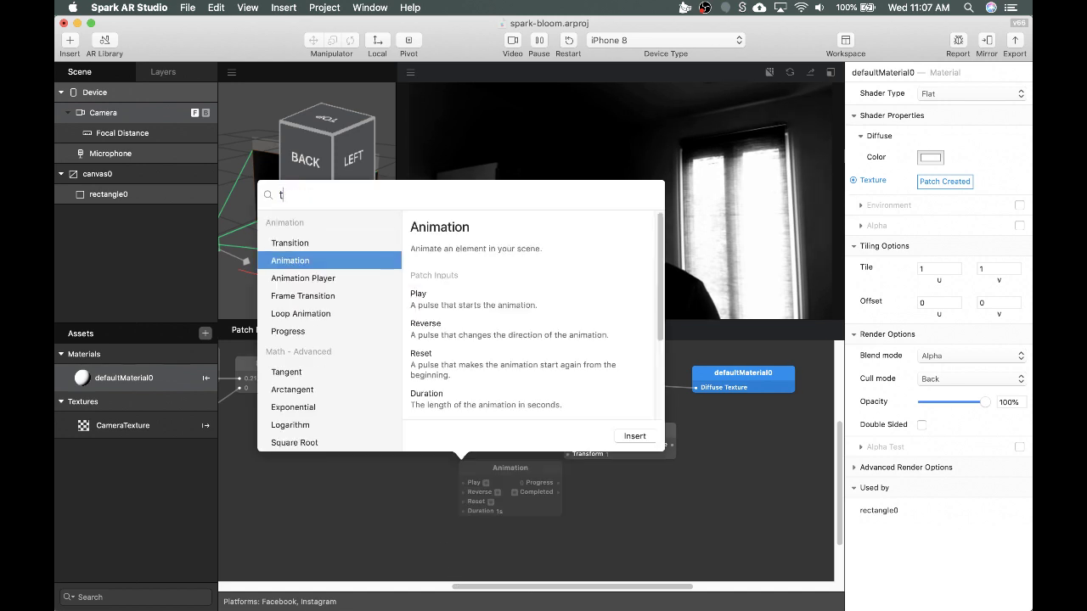
{"action": "type", "text": "rans"}
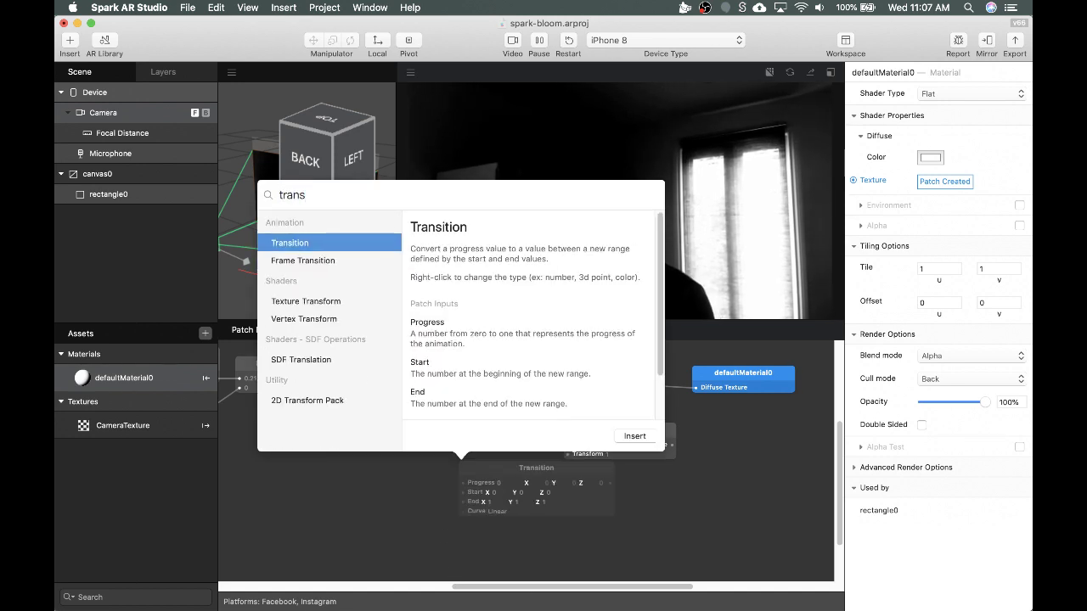
{"action": "key", "text": "Down"}
{"action": "key", "text": "Down"}
{"action": "key", "text": "Down"}
{"action": "key", "text": "Up"}
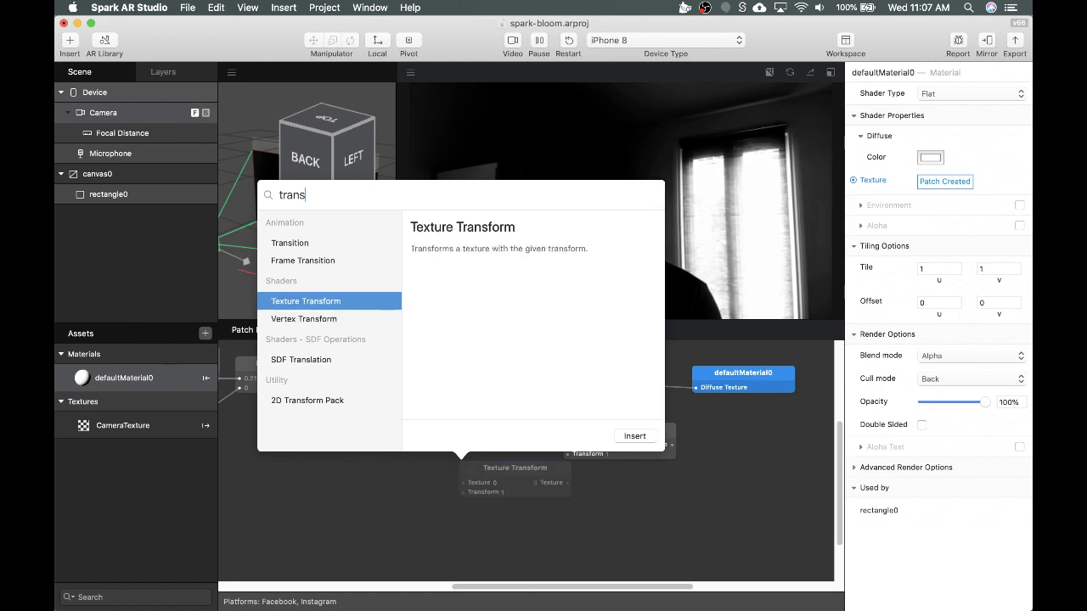
{"action": "key", "text": "Down"}
{"action": "key", "text": "Down"}
{"action": "key", "text": "Down"}
{"action": "key", "text": "Return"}
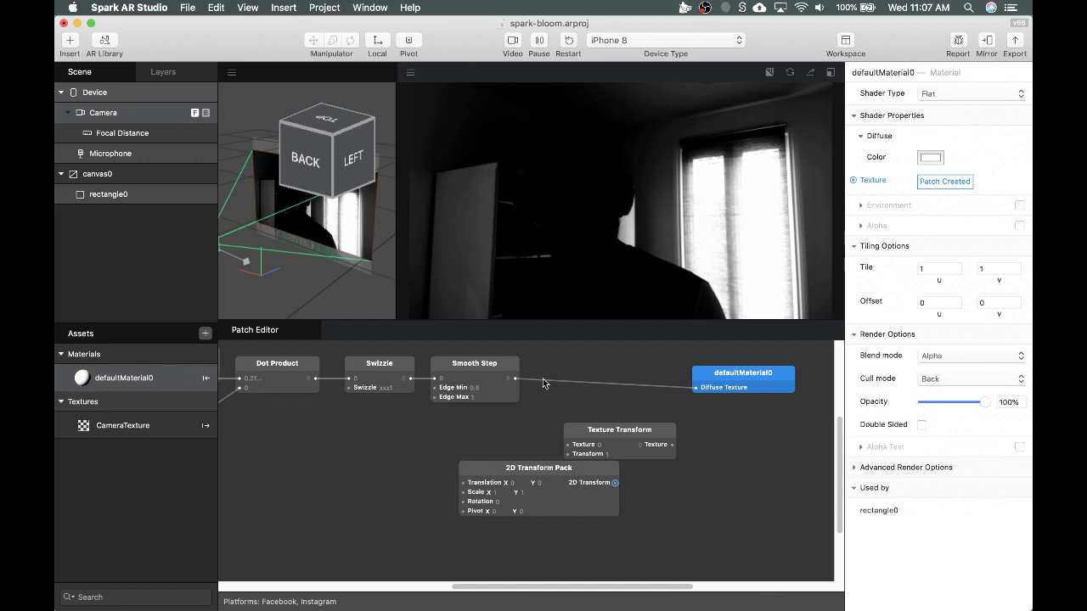
- Set 2D Transform Pack scale to 1.1 and route Smooth Step through Texture Transform into Diffuse Texture
{"action": "left_click_drag", "start_coordinate": [540, 466], "coordinate": [473, 447]}
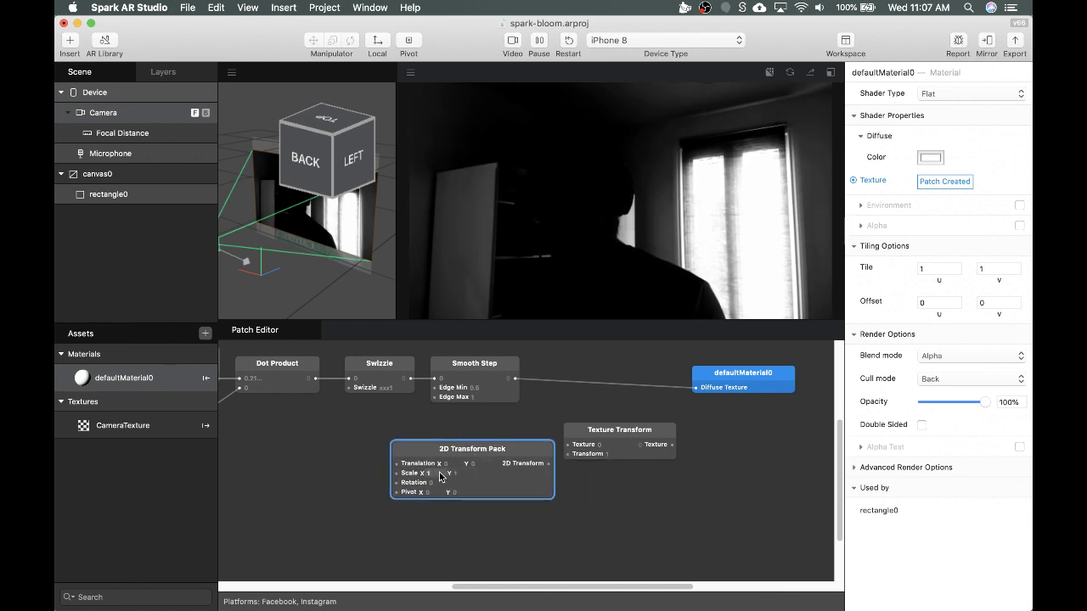
{"action": "left_click", "coordinate": [439, 473]}
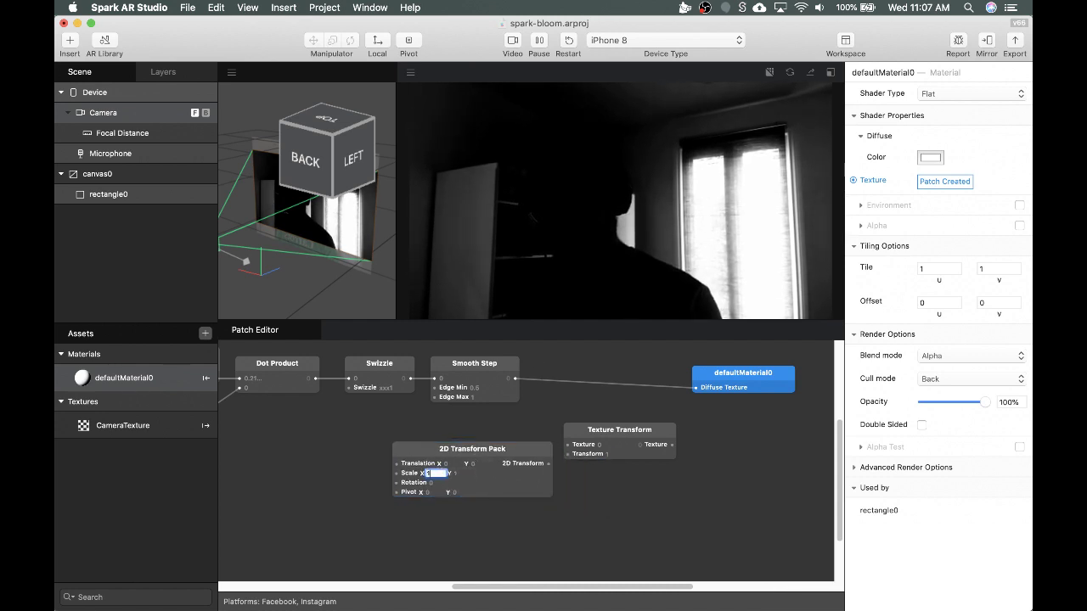
{"action": "type", "text": "1.1"}
{"action": "left_click", "coordinate": [458, 473]}
{"action": "type", "text": "1.1"}
{"action": "key", "text": "Return"}
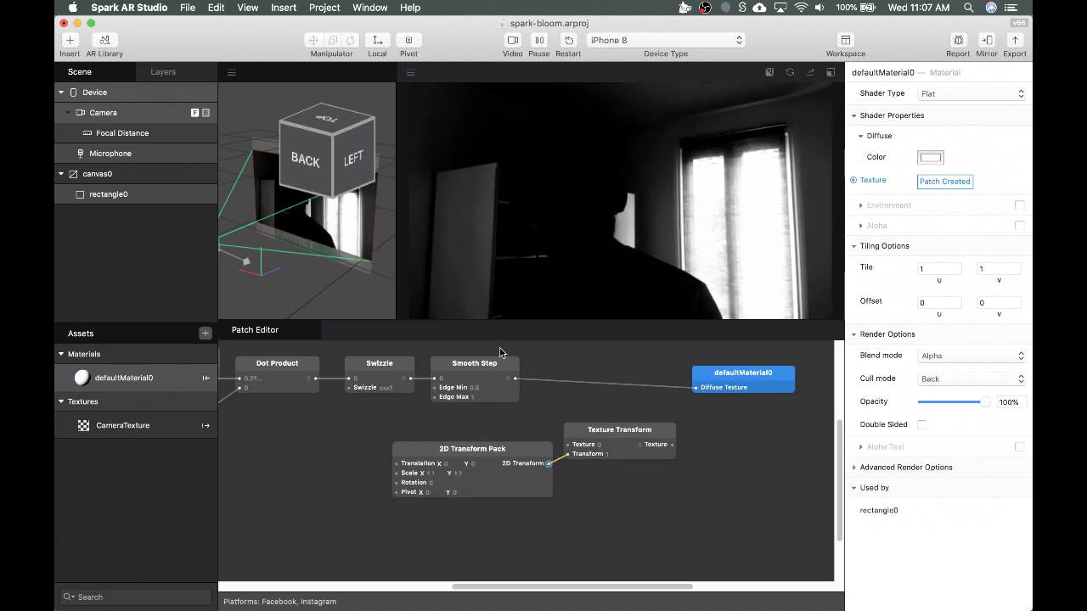
{"action": "left_click_drag", "start_coordinate": [515, 378], "coordinate": [569, 445]}
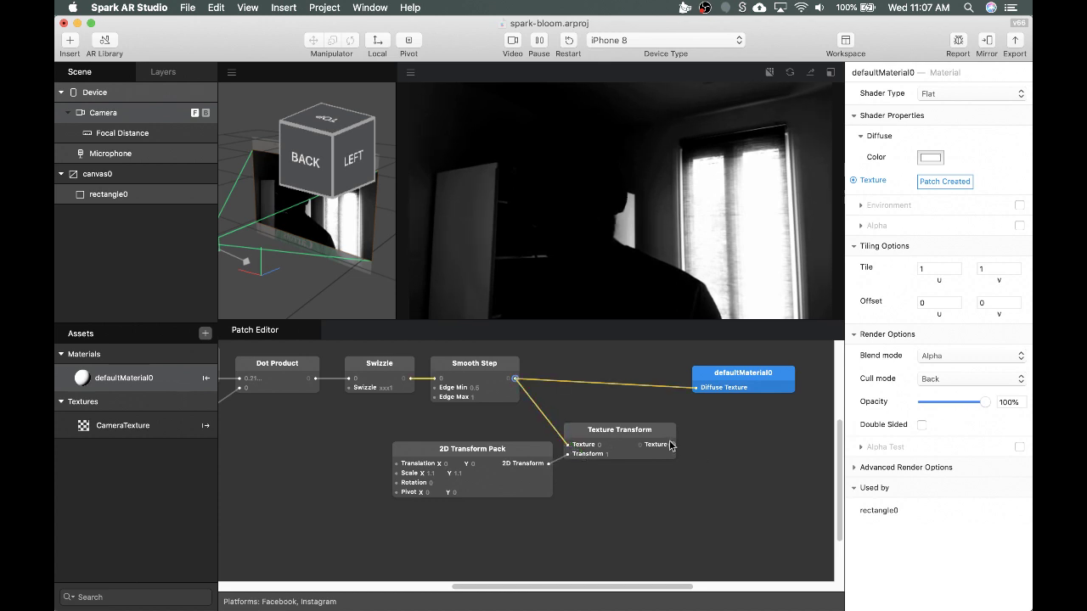
{"action": "left_click_drag", "start_coordinate": [670, 445], "coordinate": [697, 389]}
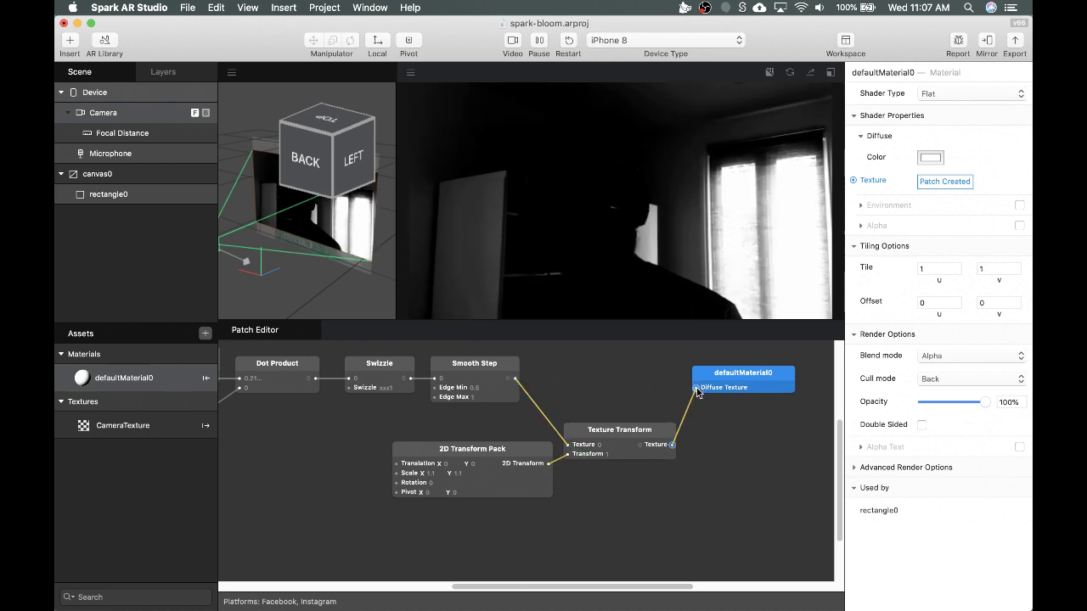
- Set the 2D Transform Pack pivot to 0.5, 0.5
{"action": "double_click", "coordinate": [433, 492]}
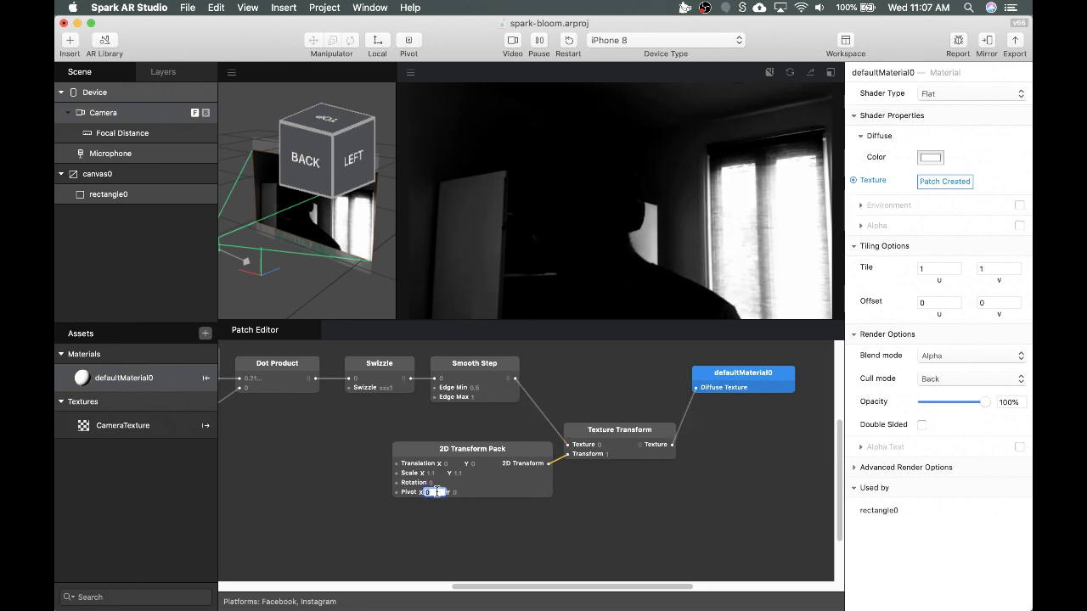
{"action": "type", "text": "0.5"}
{"action": "key", "text": "Return"}
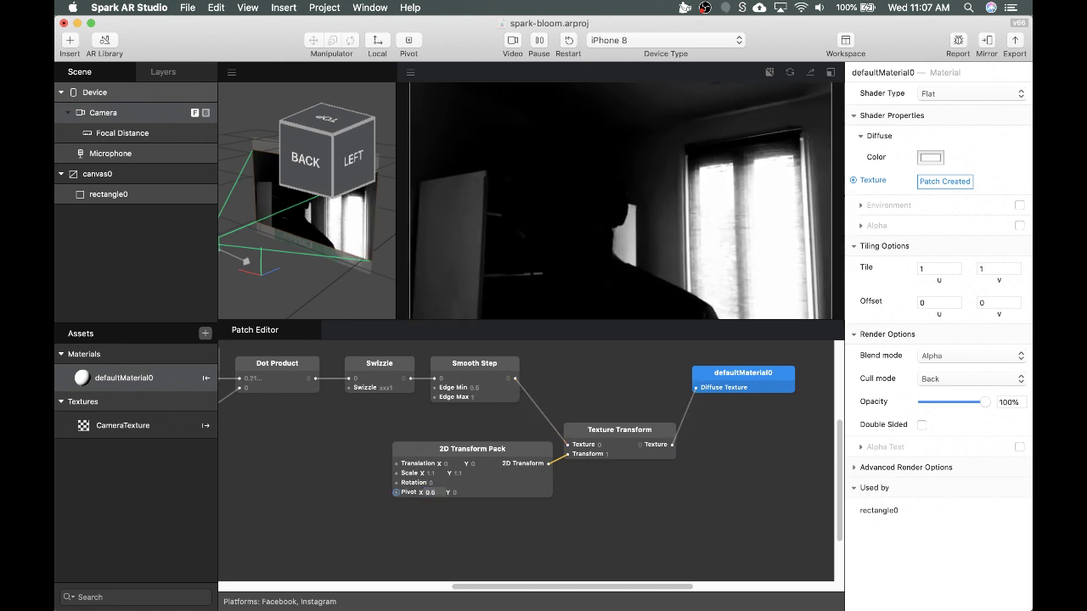
{"action": "double_click", "coordinate": [454, 493]}
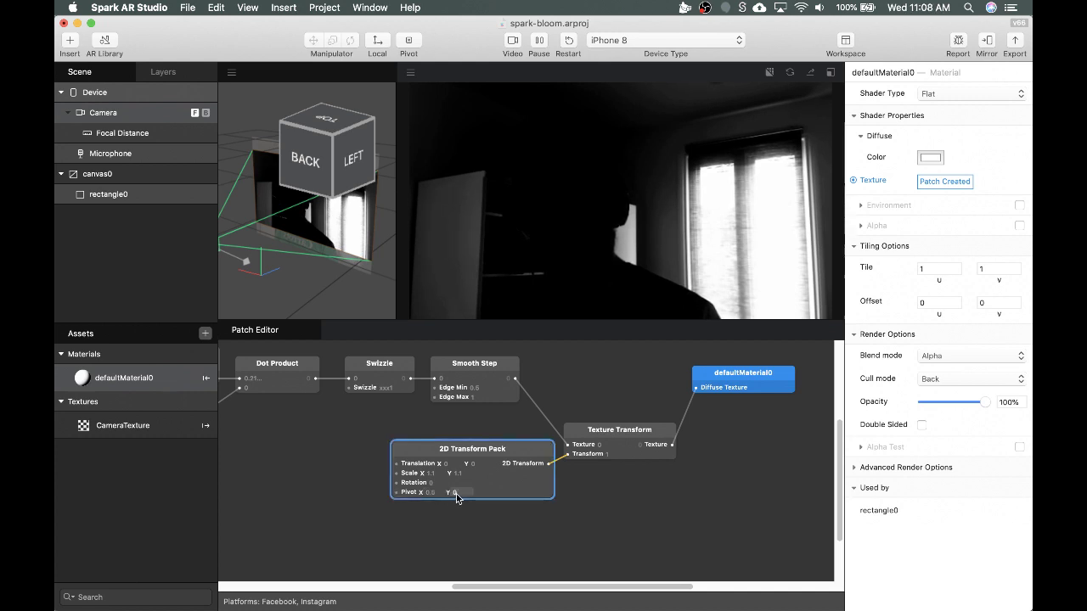
{"action": "left_click_drag", "start_coordinate": [447, 454], "coordinate": [434, 463]}
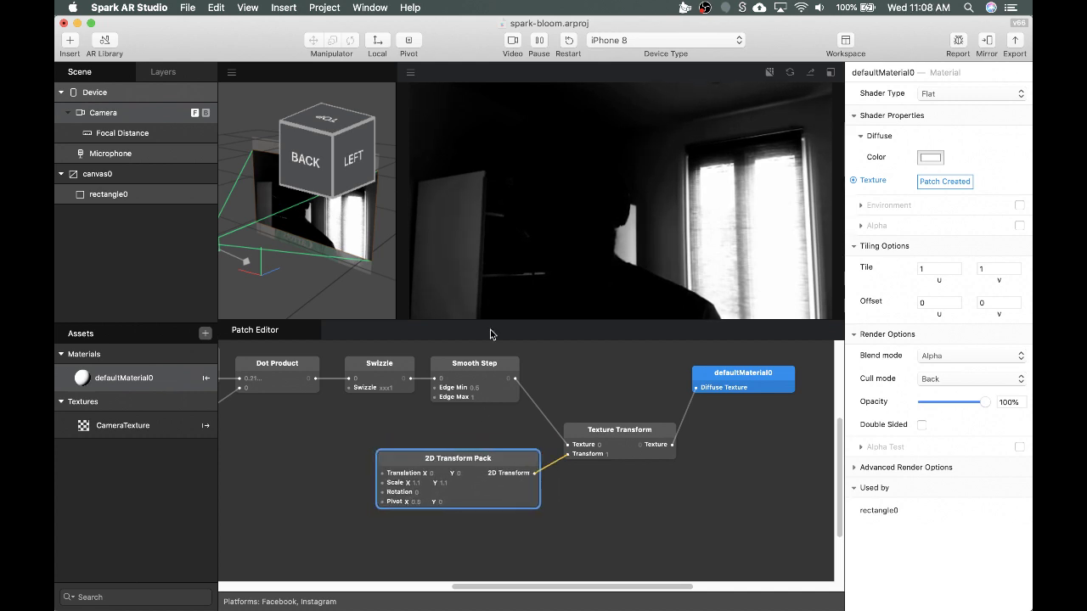
{"action": "left_click", "coordinate": [420, 502]}
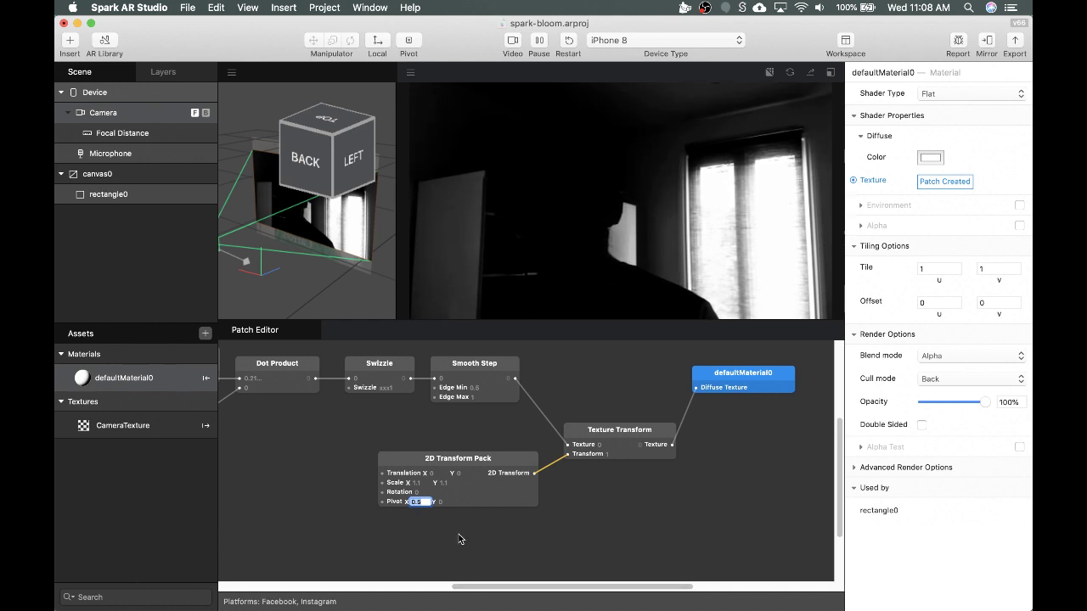
{"action": "left_click", "coordinate": [443, 502]}
{"action": "type", "text": "0.5"}
{"action": "key", "text": "Return"}
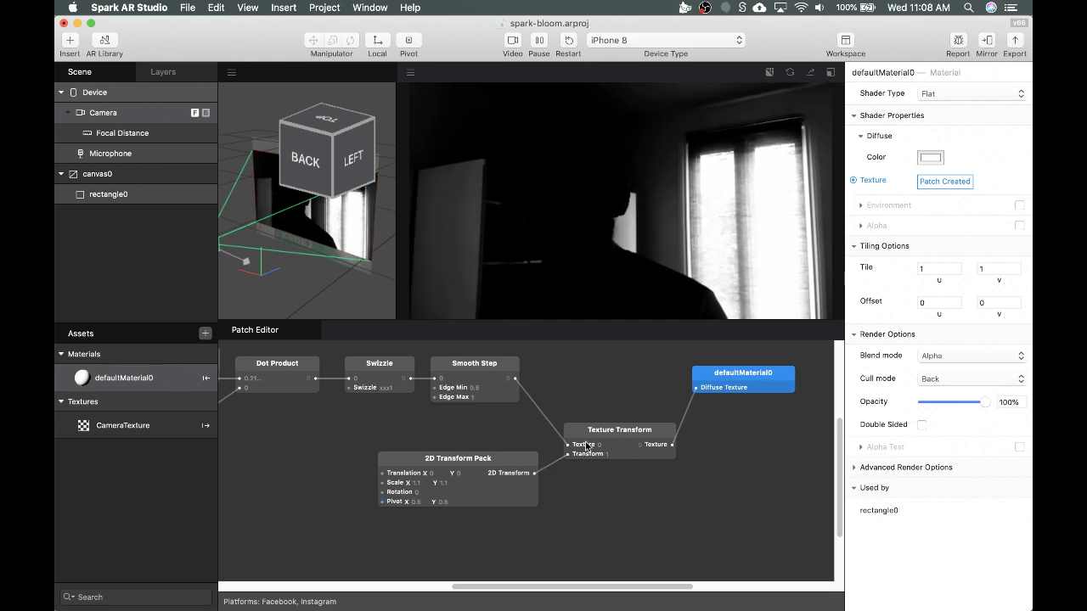
- Insert an Add patch summing Texture Transform and CameraTexture RGBA into Diffuse Texture
{"action": "double_click", "coordinate": [609, 386]}
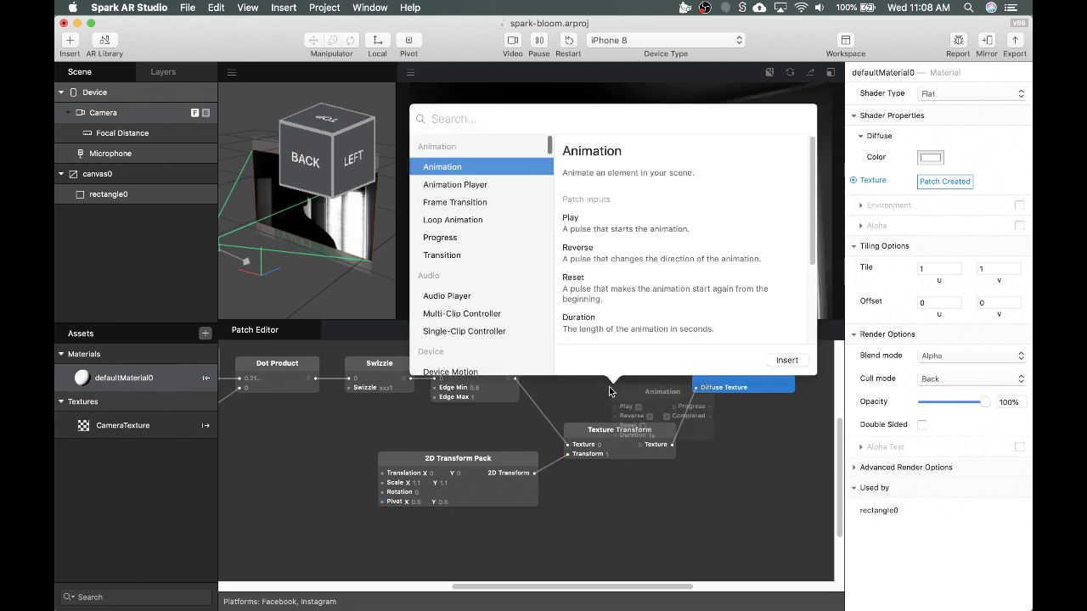
{"action": "type", "text": "add"}
{"action": "key", "text": "Return"}
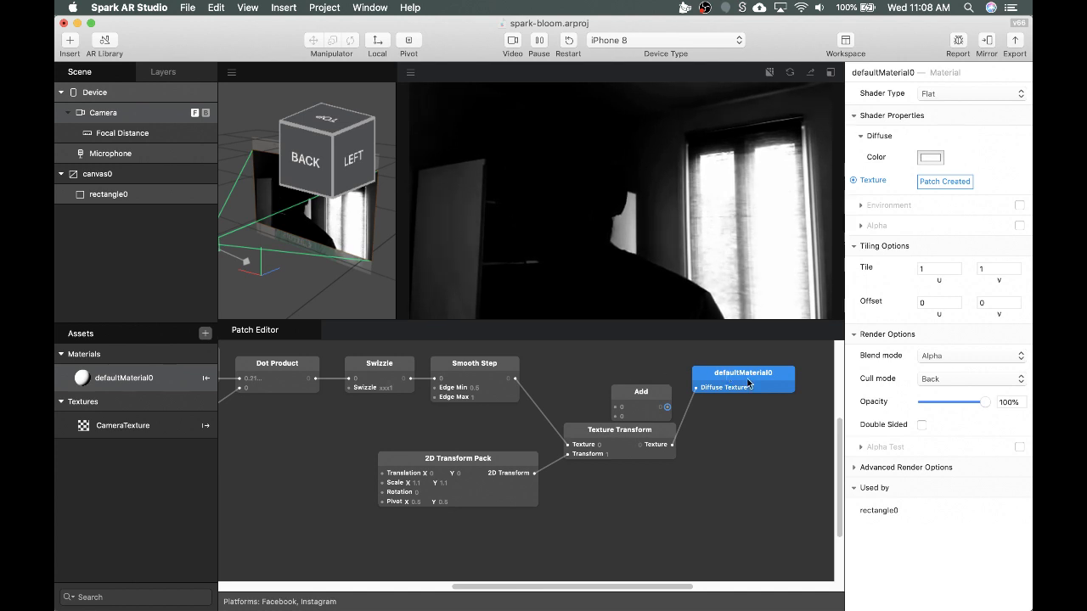
{"action": "left_click_drag", "start_coordinate": [736, 378], "coordinate": [792, 385]}
{"action": "left_click_drag", "start_coordinate": [635, 389], "coordinate": [692, 370]}
{"action": "left_click_drag", "start_coordinate": [672, 444], "coordinate": [673, 396]}
{"action": "left_click", "coordinate": [619, 433]}
{"action": "scroll", "coordinate": [618, 433], "scroll_direction": "down", "scroll_amount": 3}
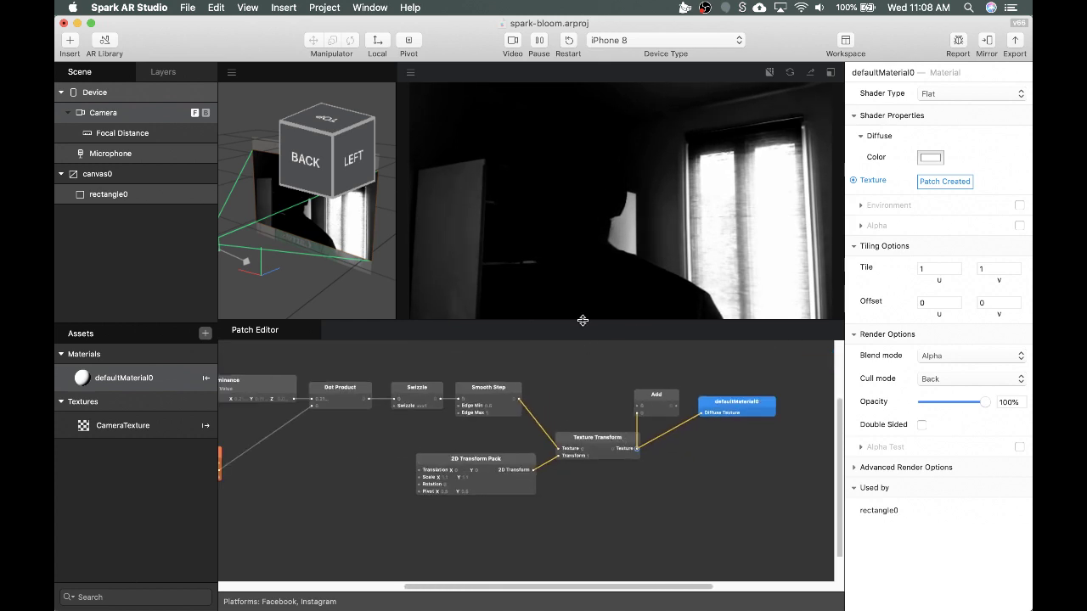
{"action": "left_click_drag", "start_coordinate": [583, 321], "coordinate": [582, 287]}
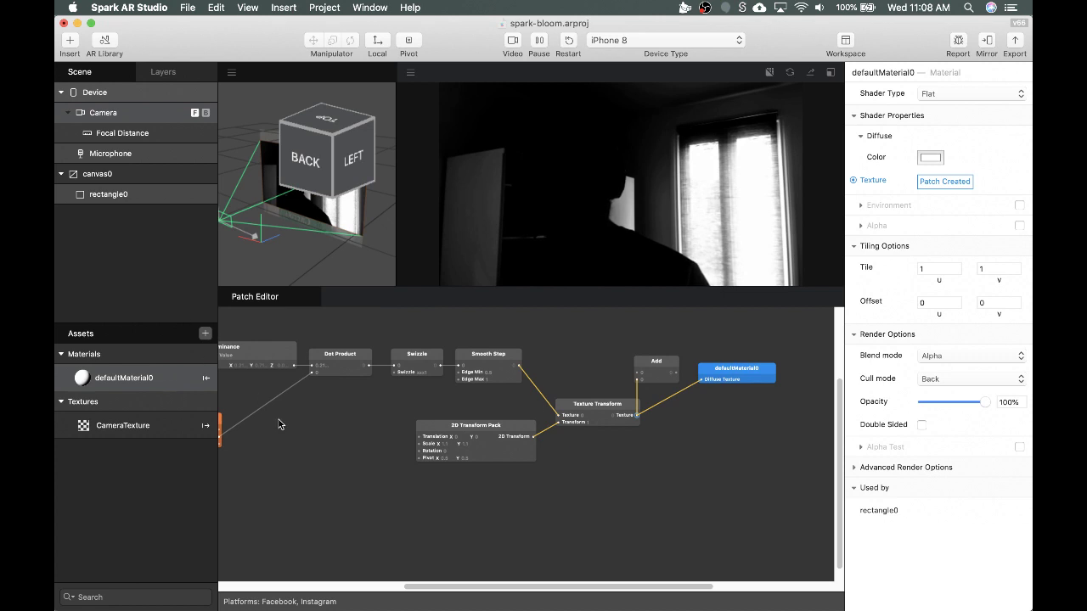
{"action": "scroll", "coordinate": [280, 420], "scroll_direction": "left", "scroll_amount": 3}
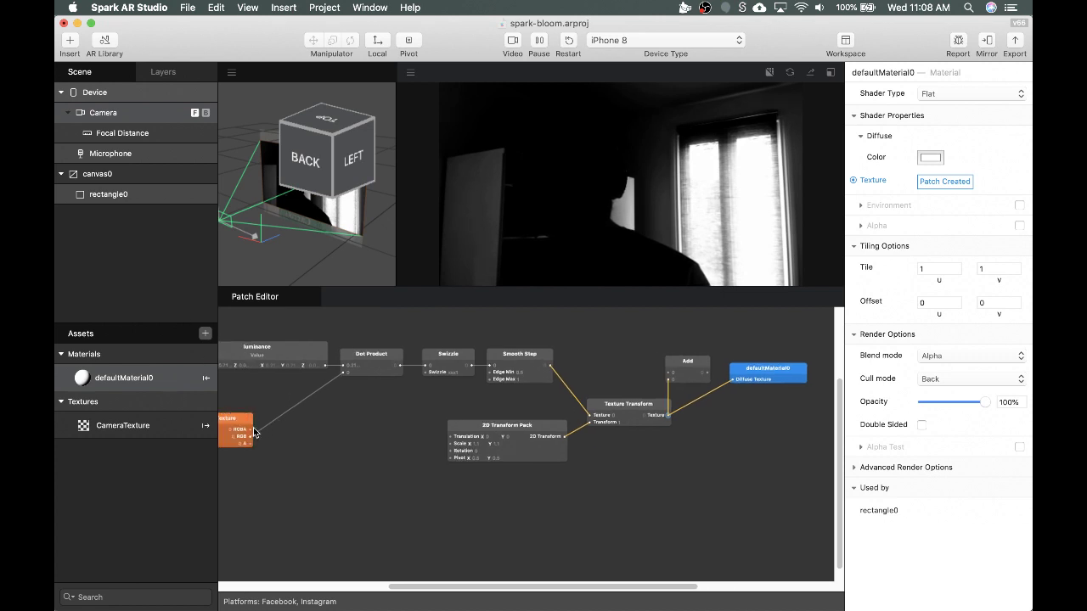
{"action": "left_click_drag", "start_coordinate": [251, 430], "coordinate": [735, 381]}
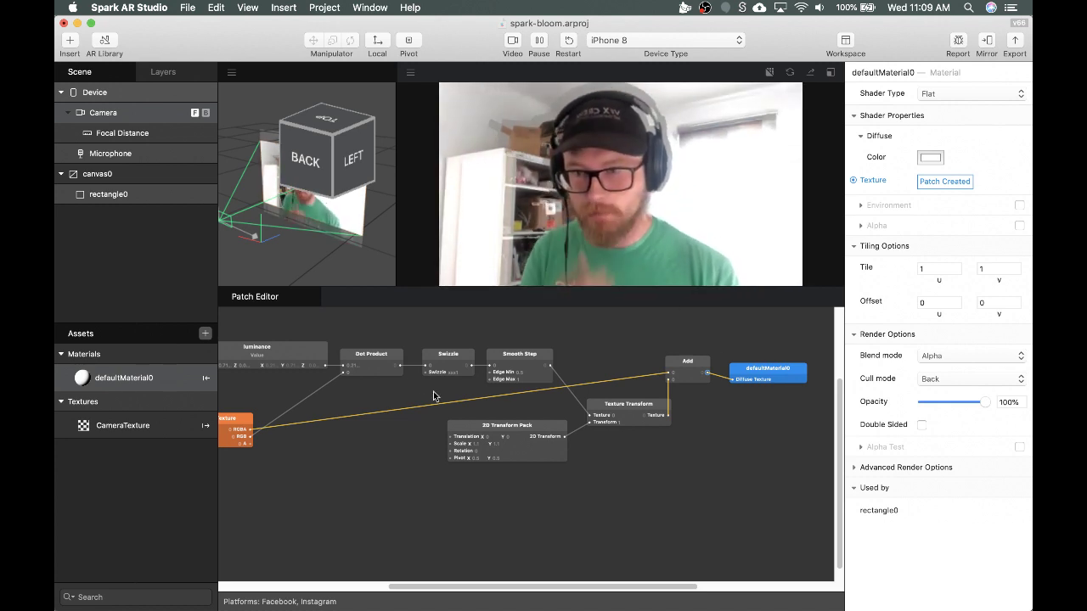
- Set the Smooth Step Edge Min to 0.7
{"action": "scroll", "coordinate": [393, 406], "scroll_direction": "left", "scroll_amount": 3}
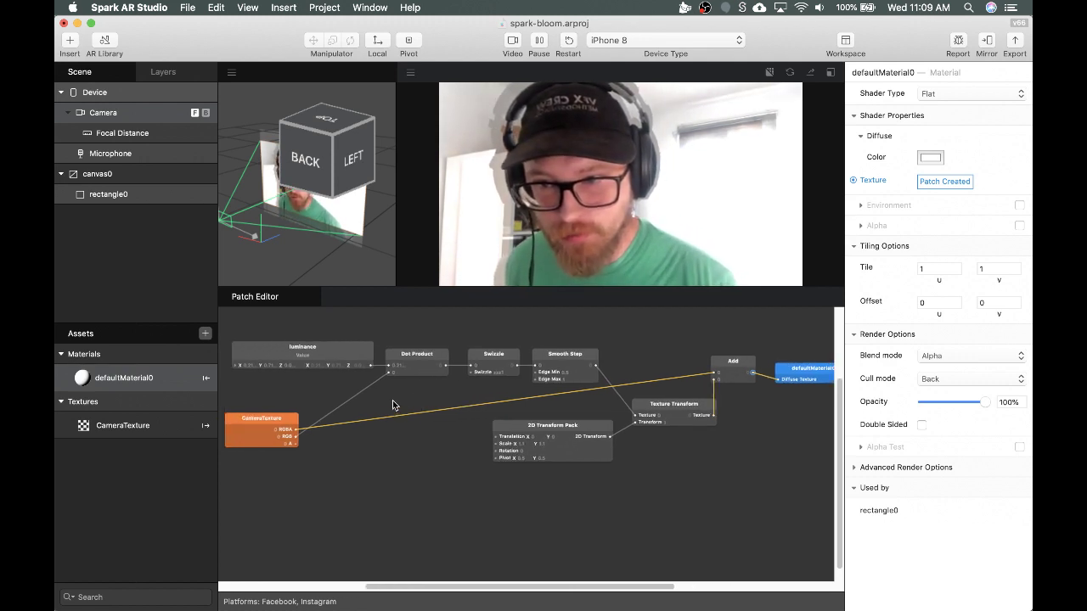
{"action": "left_click", "coordinate": [566, 371]}
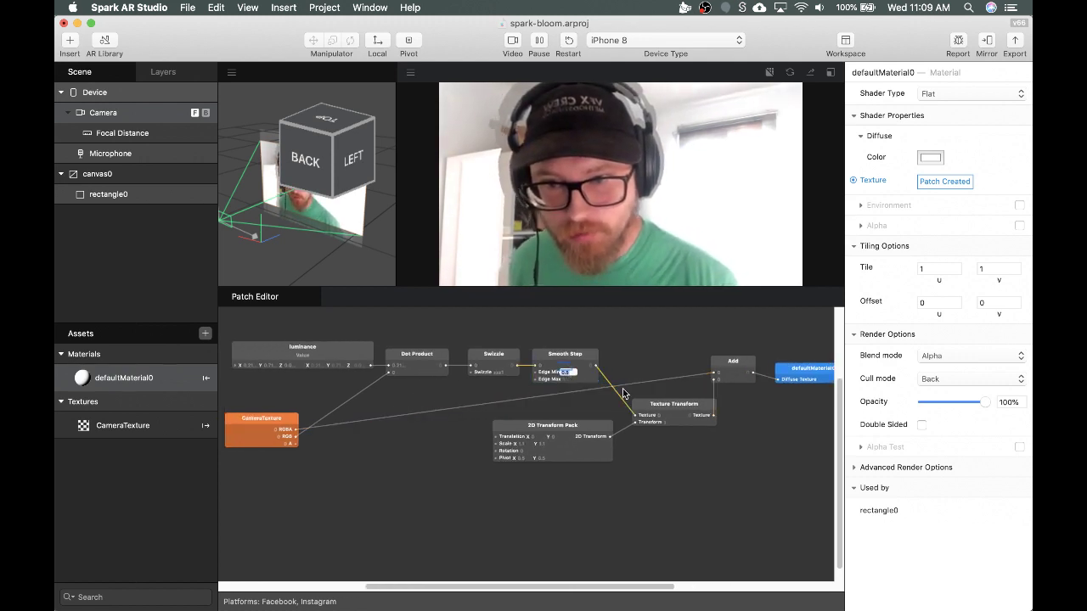
{"action": "type", "text": "0.7"}
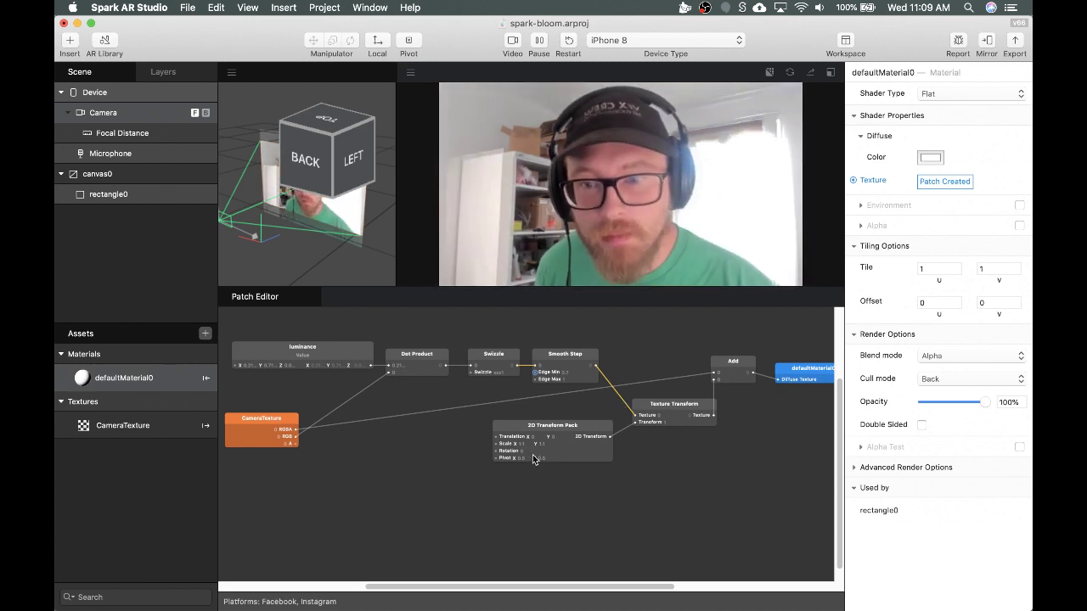
- Change the 2D Transform Pack scale to 1.05 on both X and Y
{"action": "scroll", "coordinate": [560, 465], "scroll_direction": "down", "scroll_amount": 1}
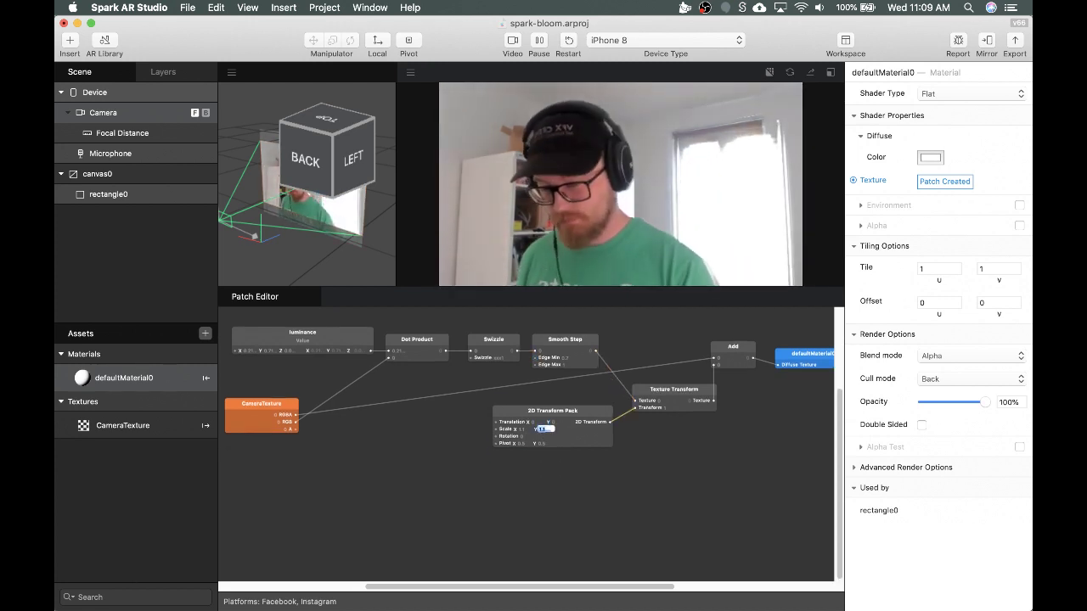
{"action": "type", "text": "1.6"}
{"action": "type", "text": "1"}
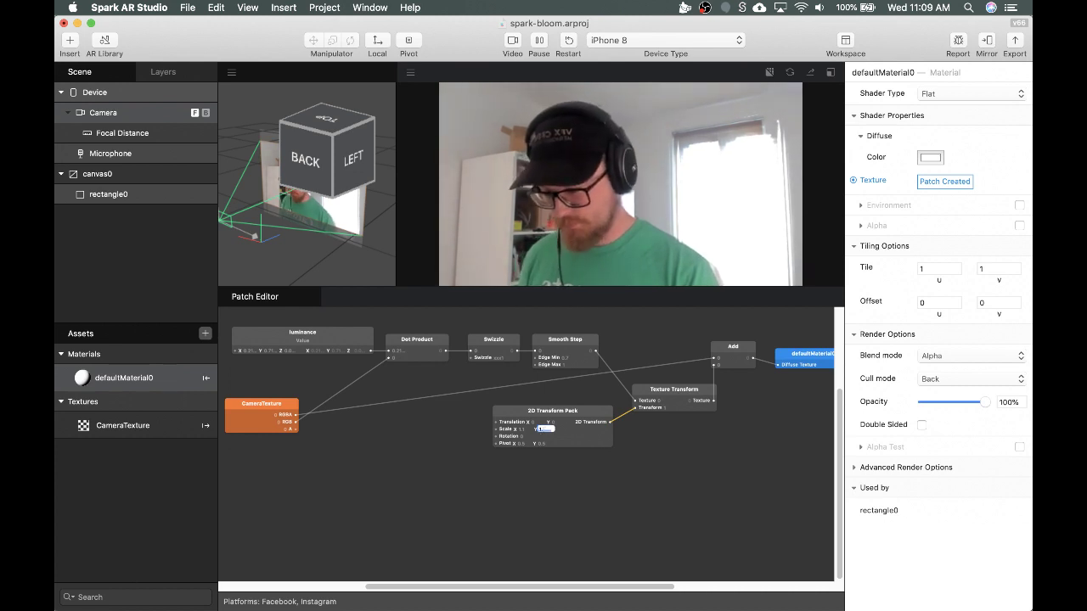
{"action": "type", "text": ".05"}
{"action": "key", "text": "Return"}
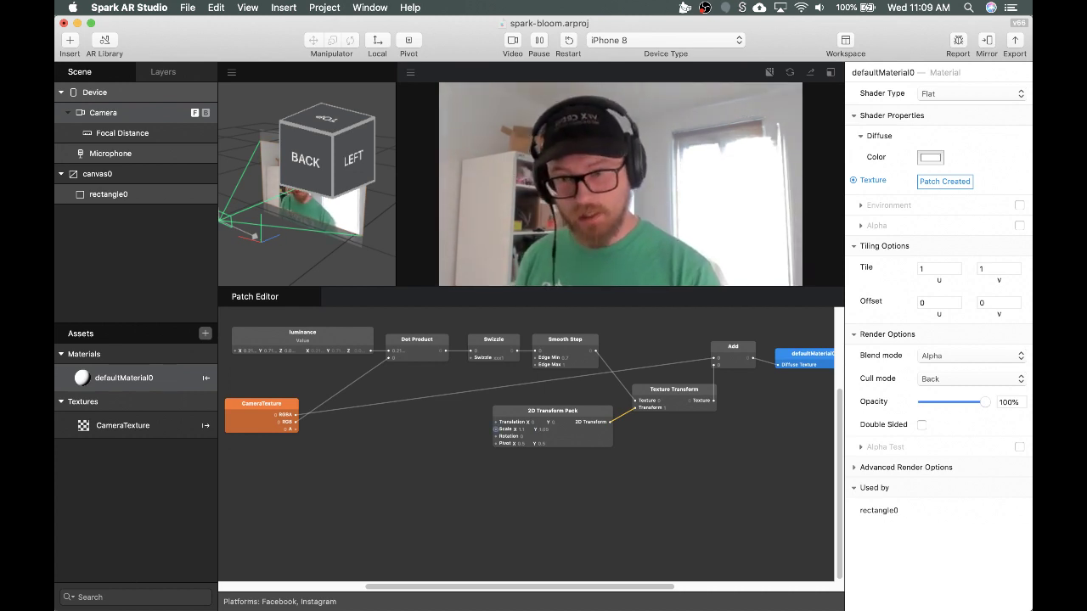
{"action": "left_click", "coordinate": [524, 429]}
{"action": "type", "text": "1.05"}
{"action": "key", "text": "Return"}
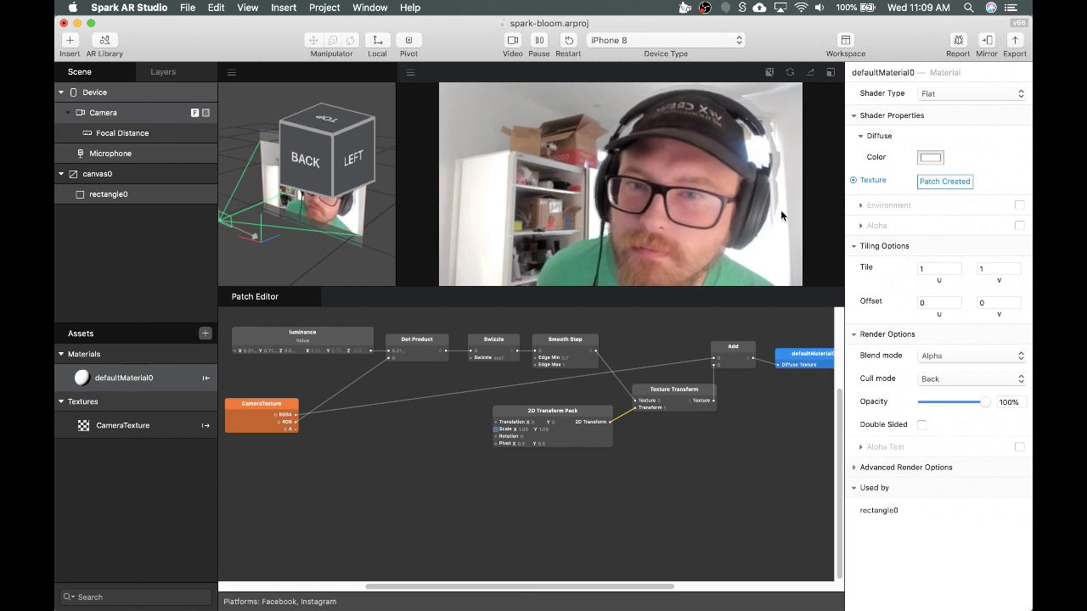
- Select the 2D Transform Pack and Texture Transform patches, then clear the selection
{"action": "left_click", "coordinate": [673, 392]}
{"action": "scroll", "coordinate": [638, 466], "scroll_direction": "up", "scroll_amount": 1}
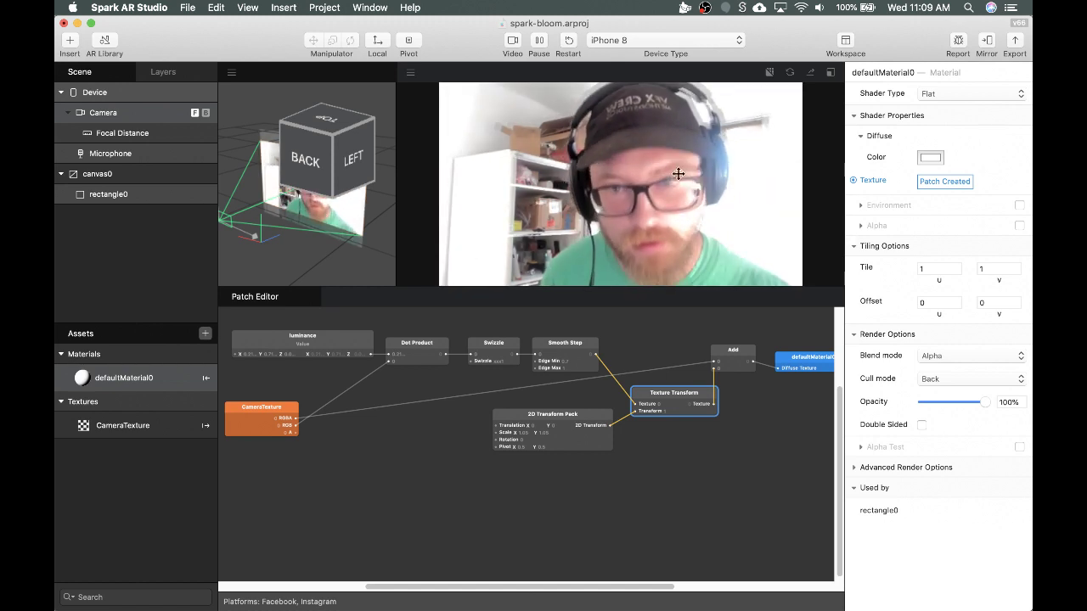
{"action": "left_click", "coordinate": [706, 457]}
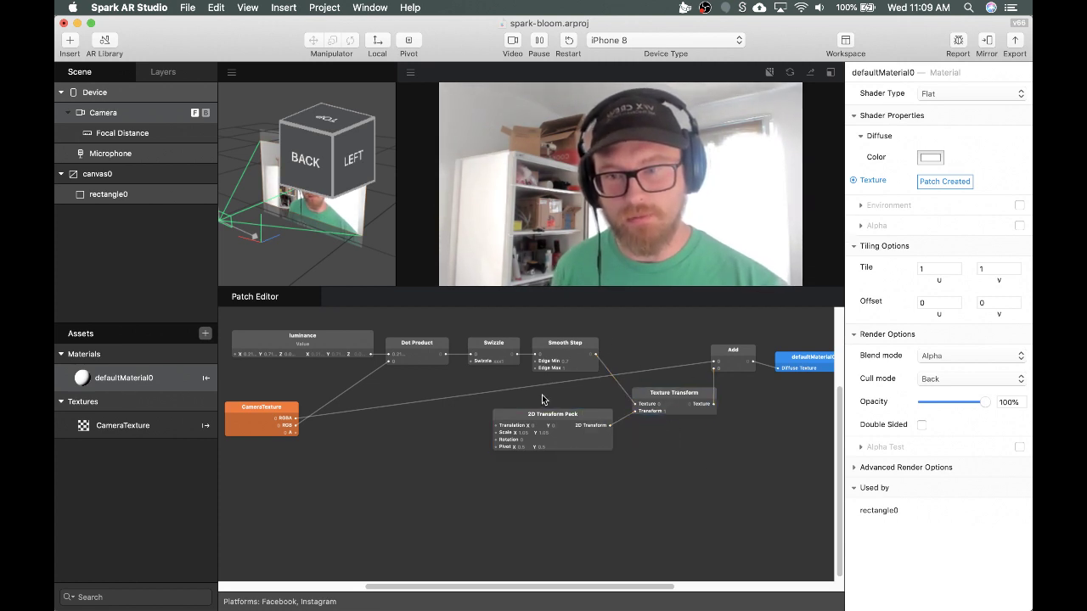
{"action": "left_click_drag", "start_coordinate": [544, 399], "coordinate": [747, 447]}
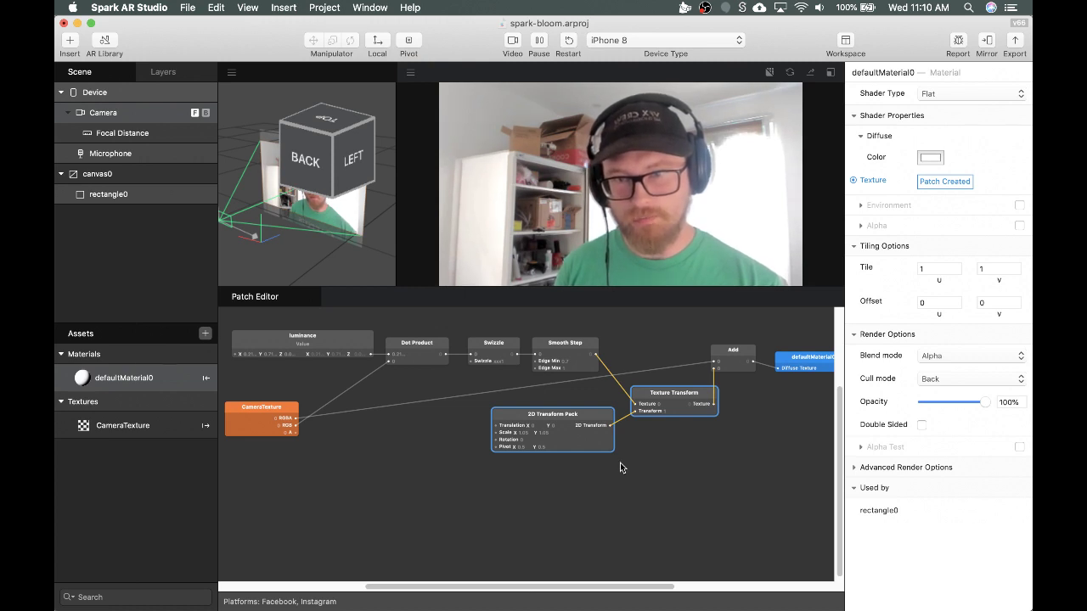
{"action": "scroll", "coordinate": [648, 475], "scroll_direction": "right", "scroll_amount": 3}
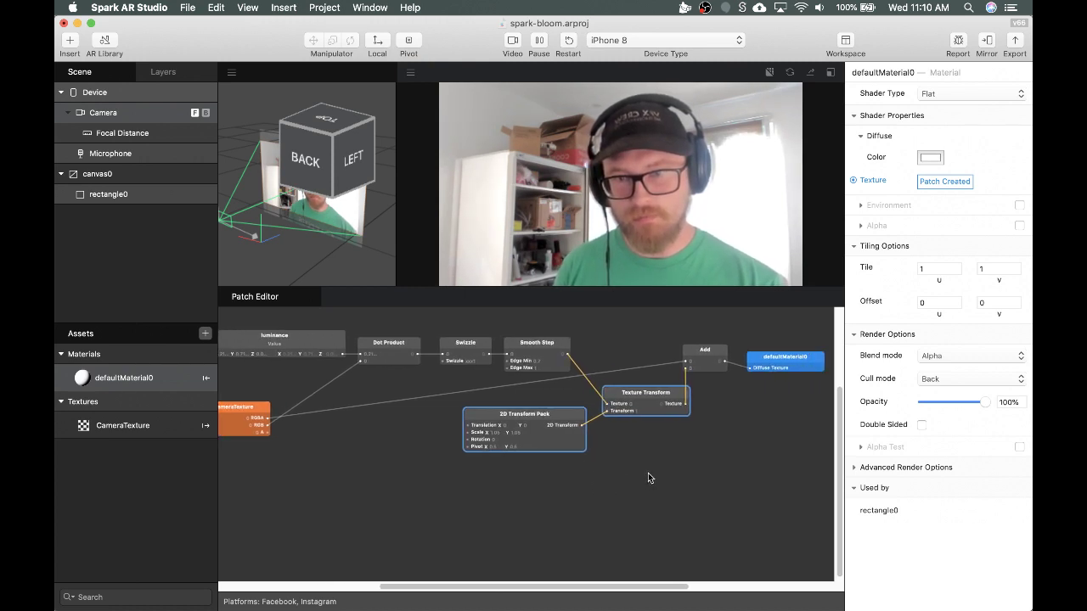
{"action": "left_click", "coordinate": [662, 482]}
{"action": "mouse_move", "coordinate": [508, 606]}
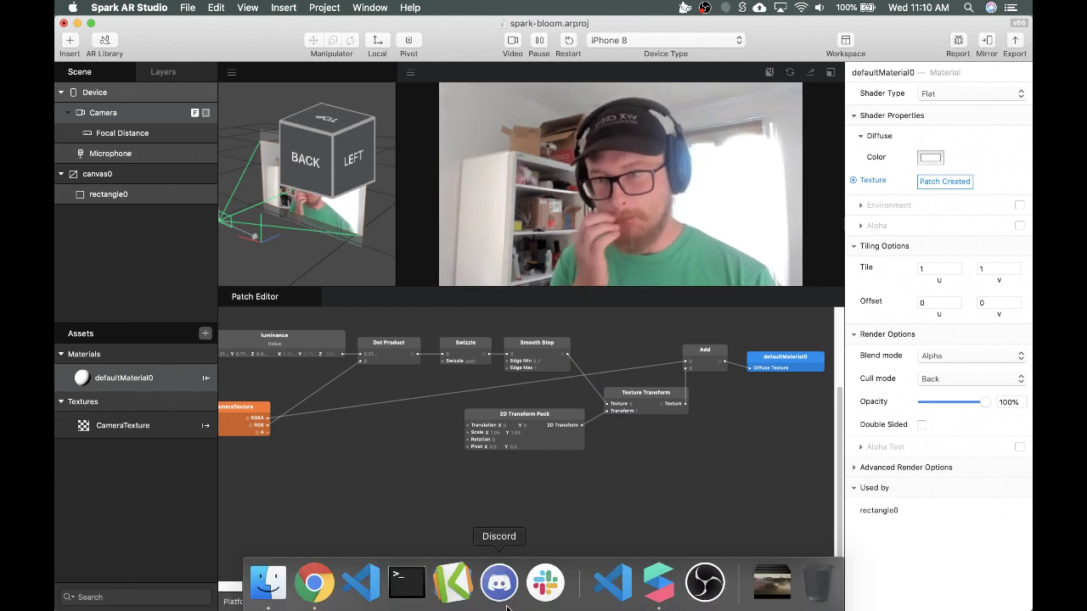
- Find the spark-convolution-patch folder with Spotlight and open it in Finder
{"action": "key", "text": "super+space"}
{"action": "type", "text": "gauss"}
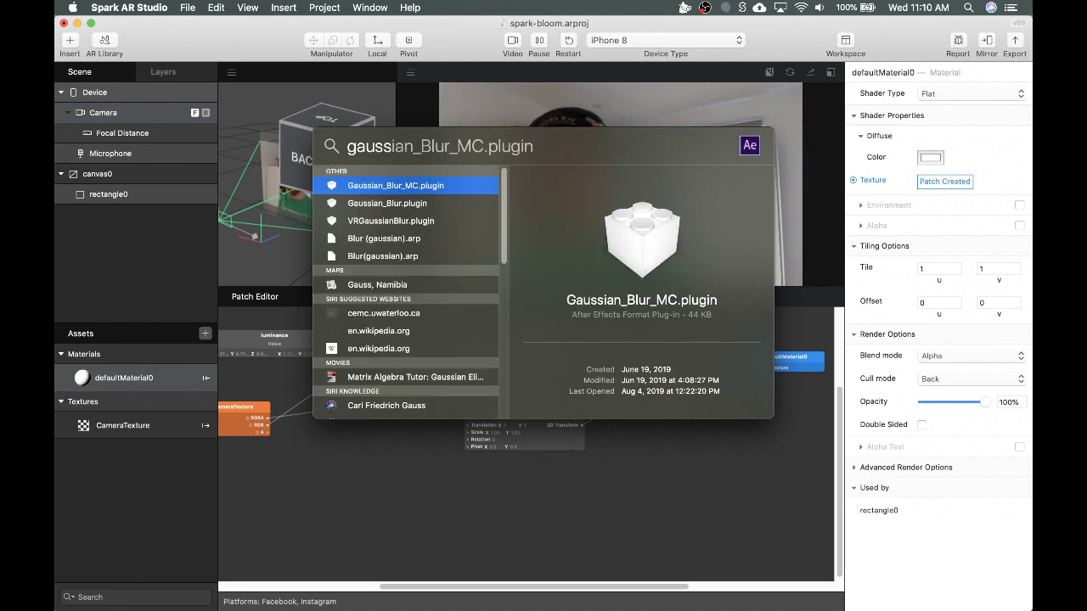
{"action": "key", "text": "Down"}
{"action": "key", "text": "Down"}
{"action": "key", "text": "Down"}
{"action": "key", "text": "Down"}
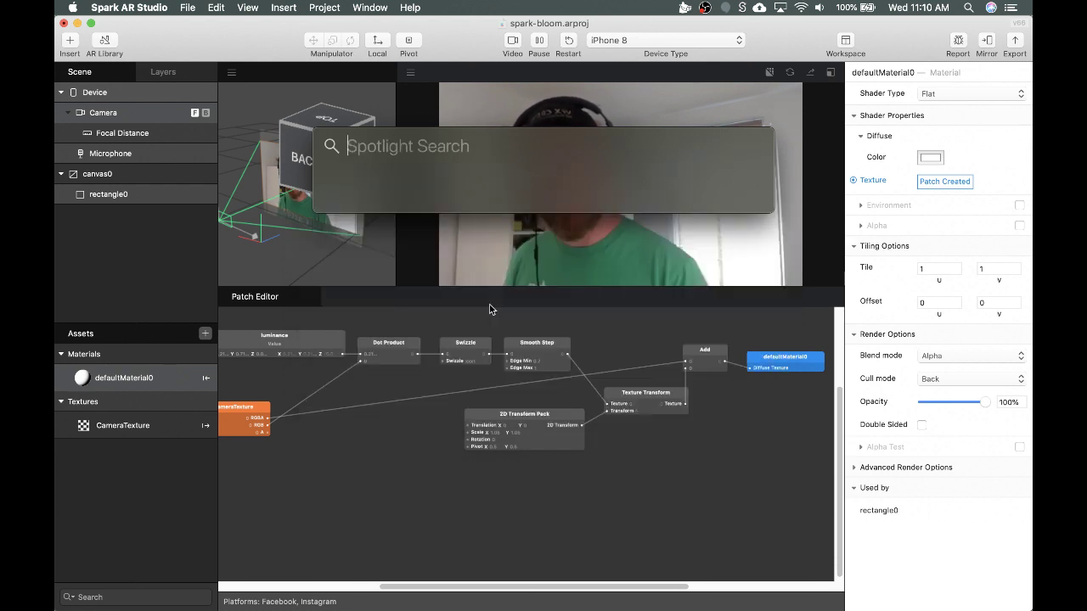
{"action": "key", "text": "Escape"}
{"action": "type", "text": "spark-convo"}
{"action": "key", "text": "Down"}
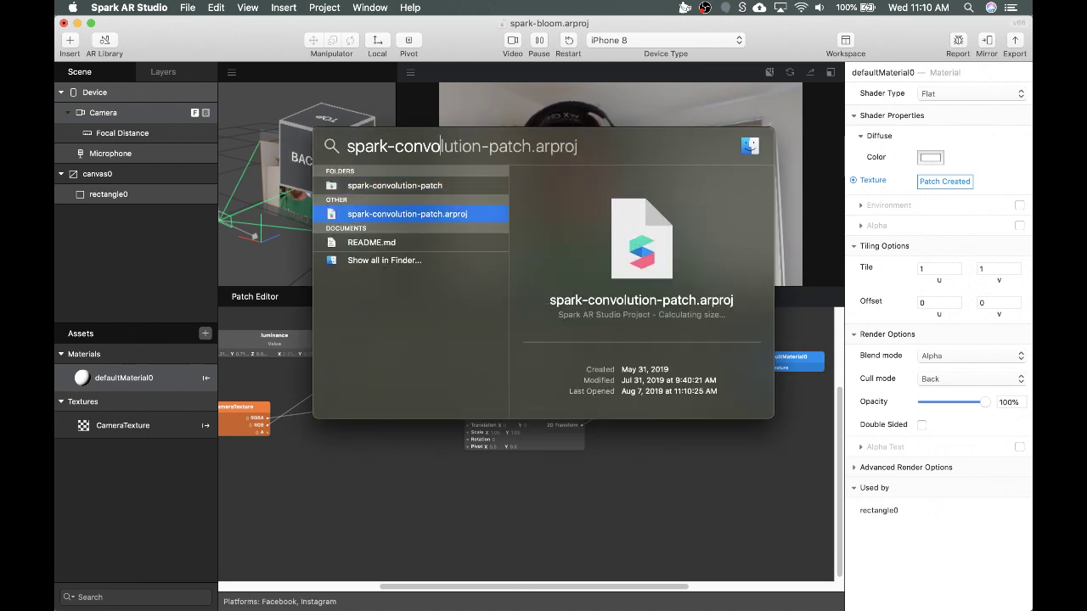
{"action": "key", "text": "Up"}
{"action": "key", "text": "Return"}
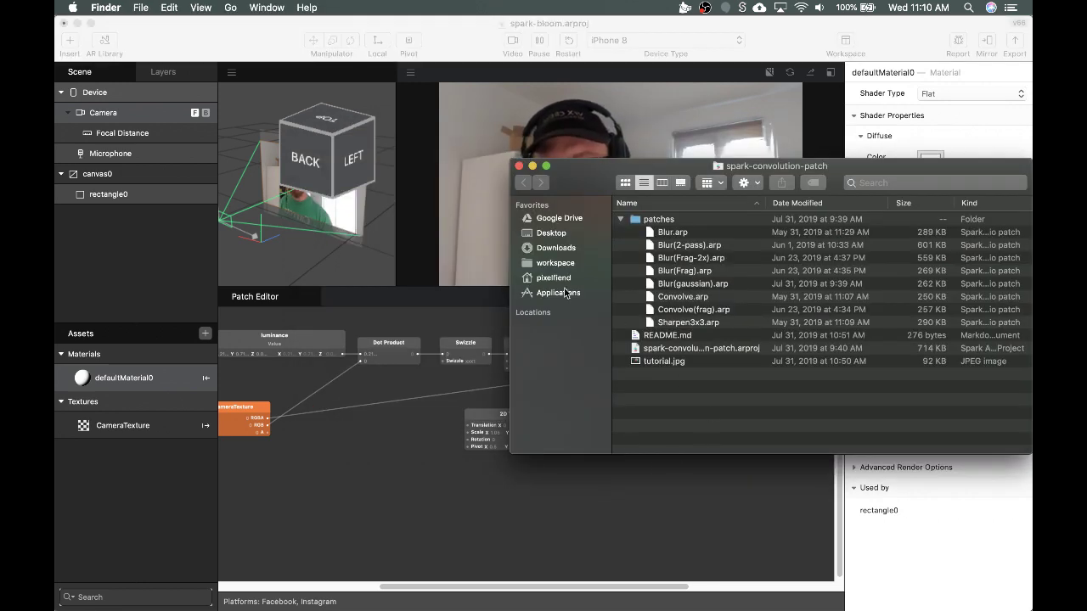
- Import Blur(gaussian).arp from the folder into the project's Assets panel
{"action": "left_click", "coordinate": [688, 297]}
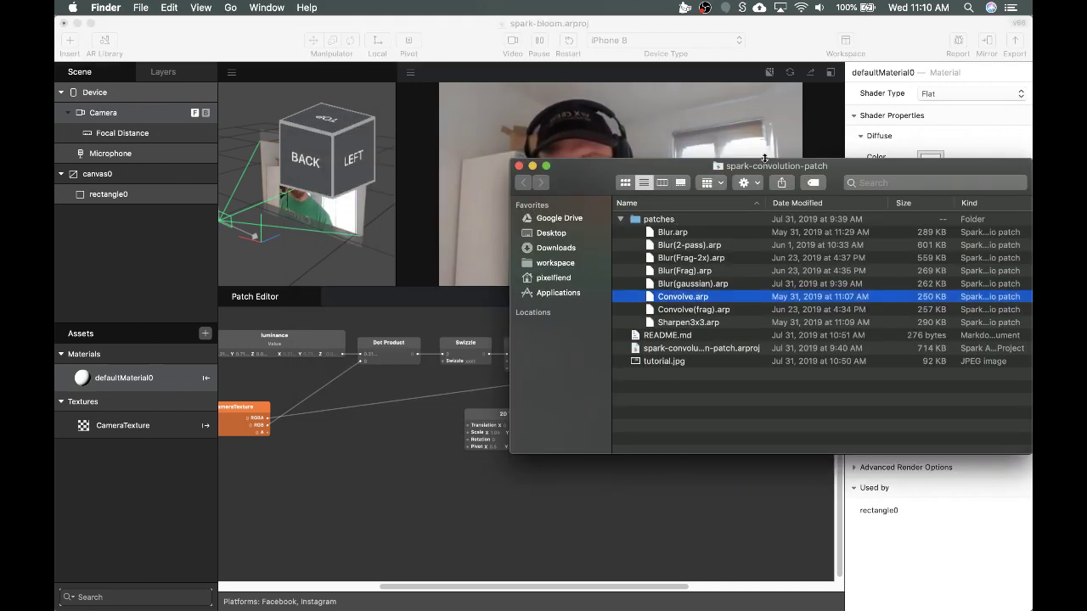
{"action": "left_click_drag", "start_coordinate": [768, 172], "coordinate": [750, 166]}
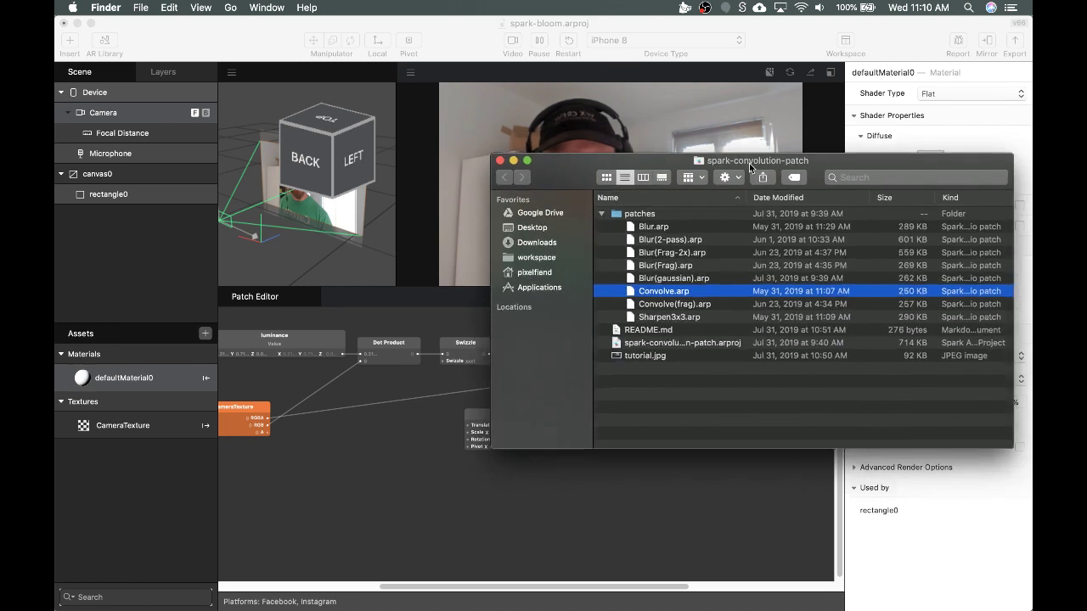
{"action": "left_click", "coordinate": [656, 265]}
{"action": "left_click", "coordinate": [656, 278]}
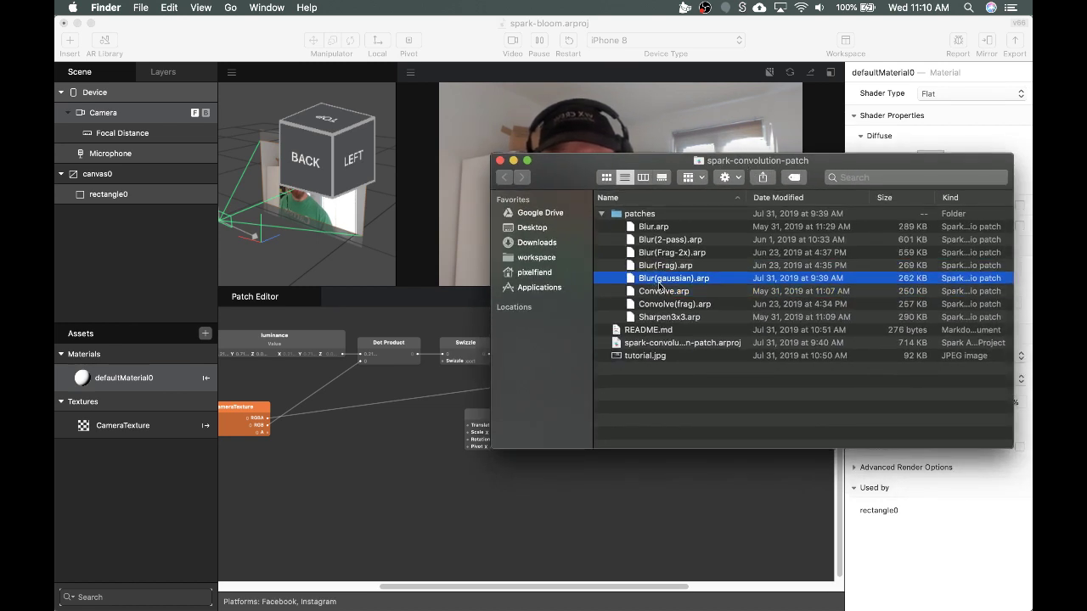
{"action": "left_click", "coordinate": [651, 318]}
{"action": "left_click", "coordinate": [659, 282]}
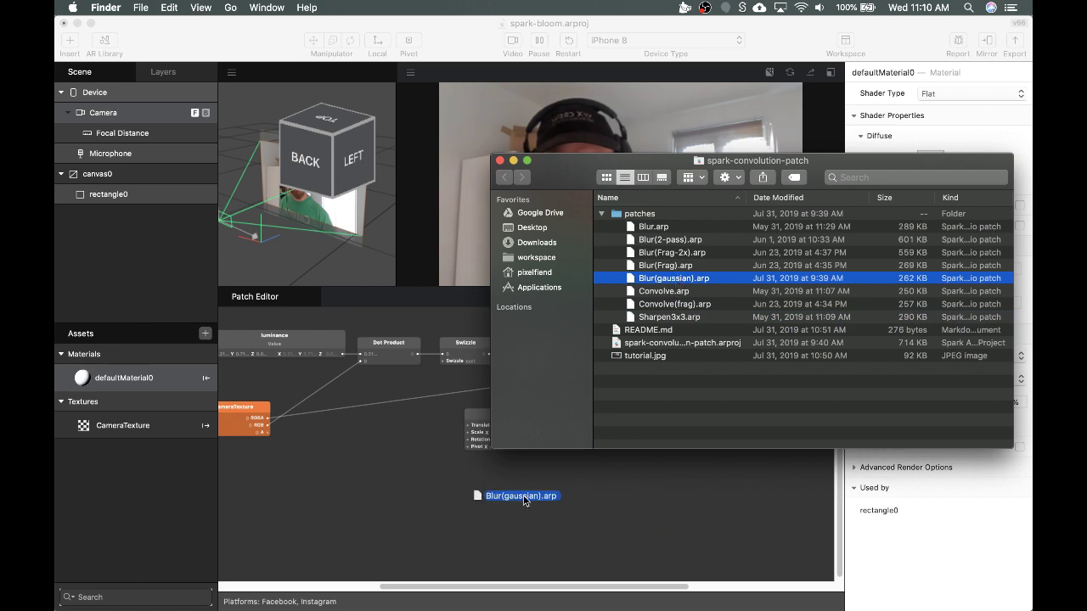
{"action": "left_click_drag", "start_coordinate": [489, 500], "coordinate": [90, 472]}
- Place the Blur(gaussian) patch in the graph and delete the Texture Transform→Add link
{"action": "left_click", "coordinate": [64, 404]}
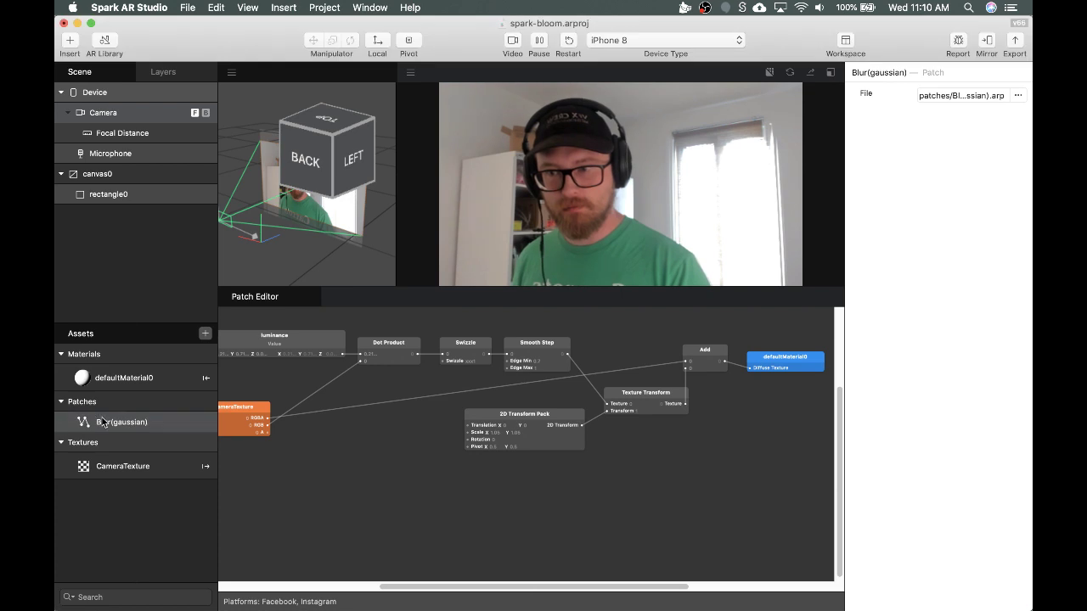
{"action": "left_click_drag", "start_coordinate": [121, 422], "coordinate": [684, 450]}
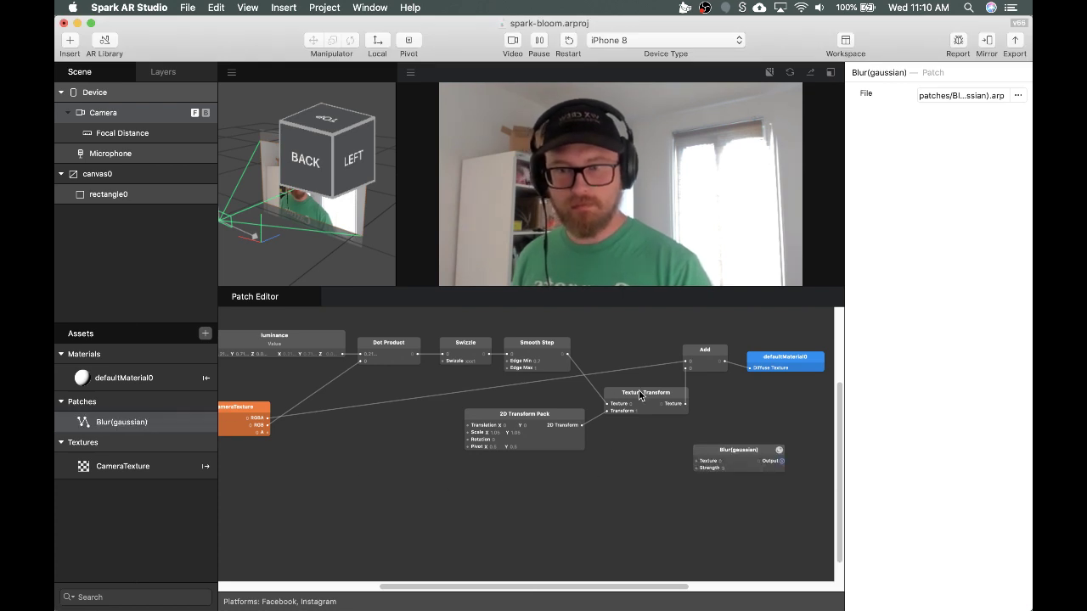
{"action": "left_click_drag", "start_coordinate": [572, 393], "coordinate": [633, 479]}
{"action": "left_click", "coordinate": [604, 405]}
{"action": "left_click", "coordinate": [689, 368]}
{"action": "key", "text": "Delete"}
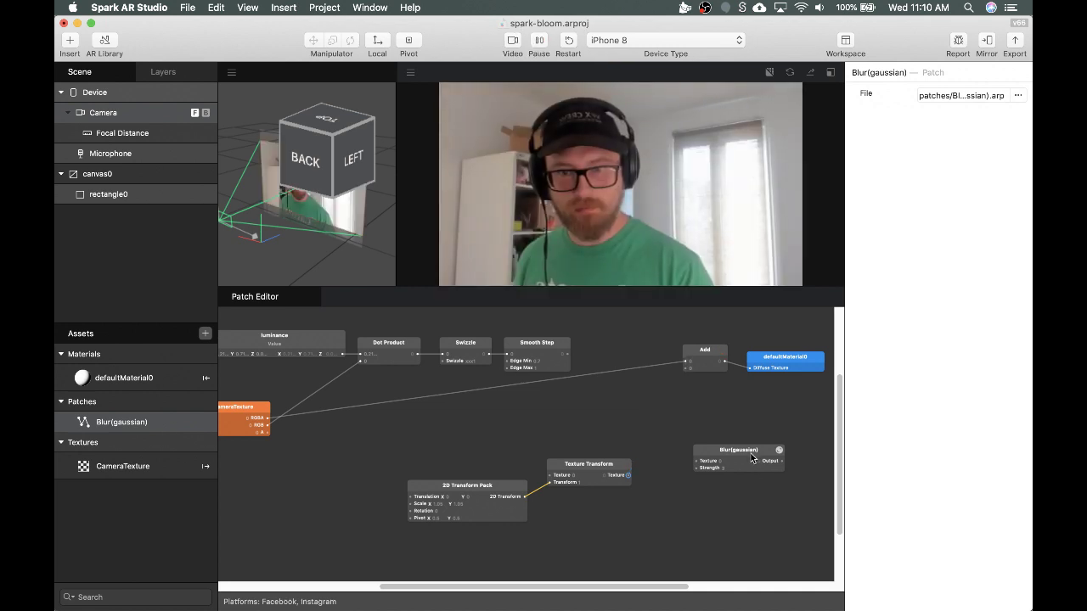
- Wire Smooth Step into the blur's Texture and the blur Output into defaultMaterial0's Diffuse Texture
{"action": "left_click_drag", "start_coordinate": [751, 448], "coordinate": [650, 398]}
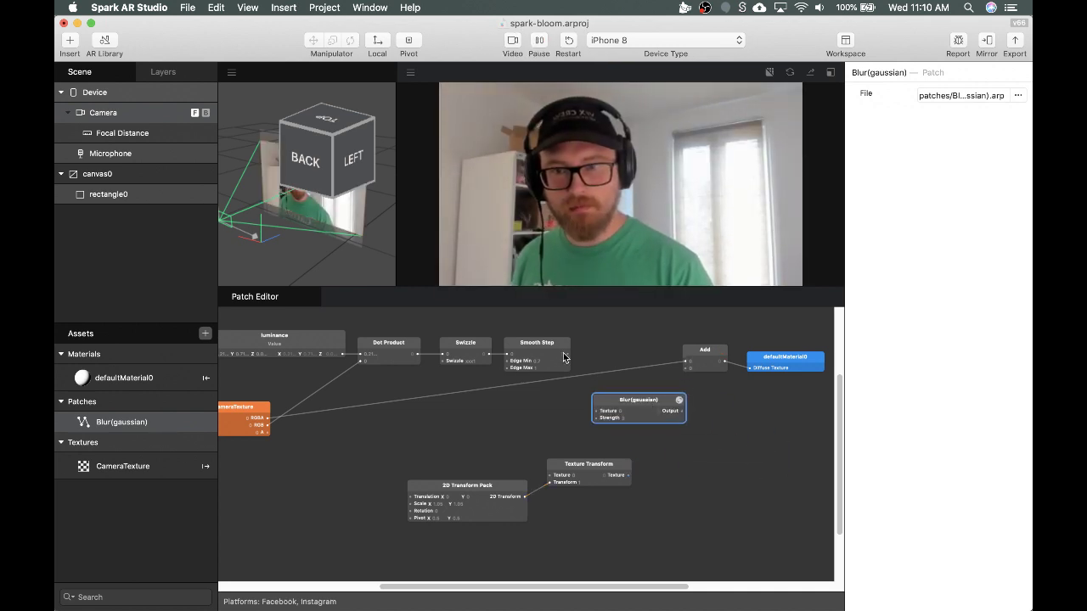
{"action": "left_click_drag", "start_coordinate": [566, 353], "coordinate": [597, 416]}
{"action": "left_click_drag", "start_coordinate": [691, 385], "coordinate": [751, 374]}
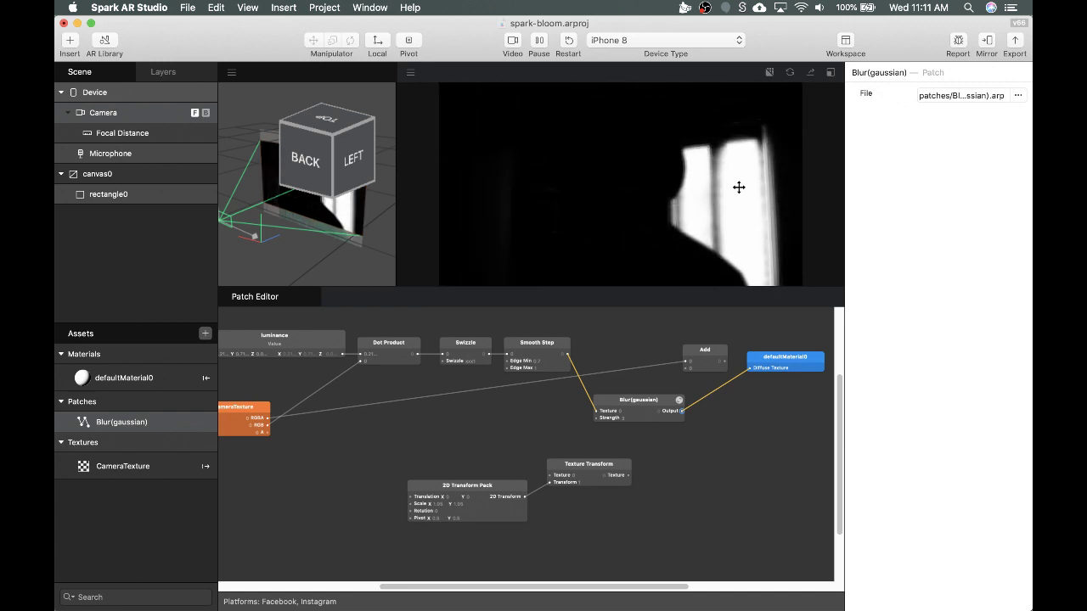
{"action": "left_click_drag", "start_coordinate": [574, 443], "coordinate": [475, 493]}
{"action": "left_click", "coordinate": [557, 447]}
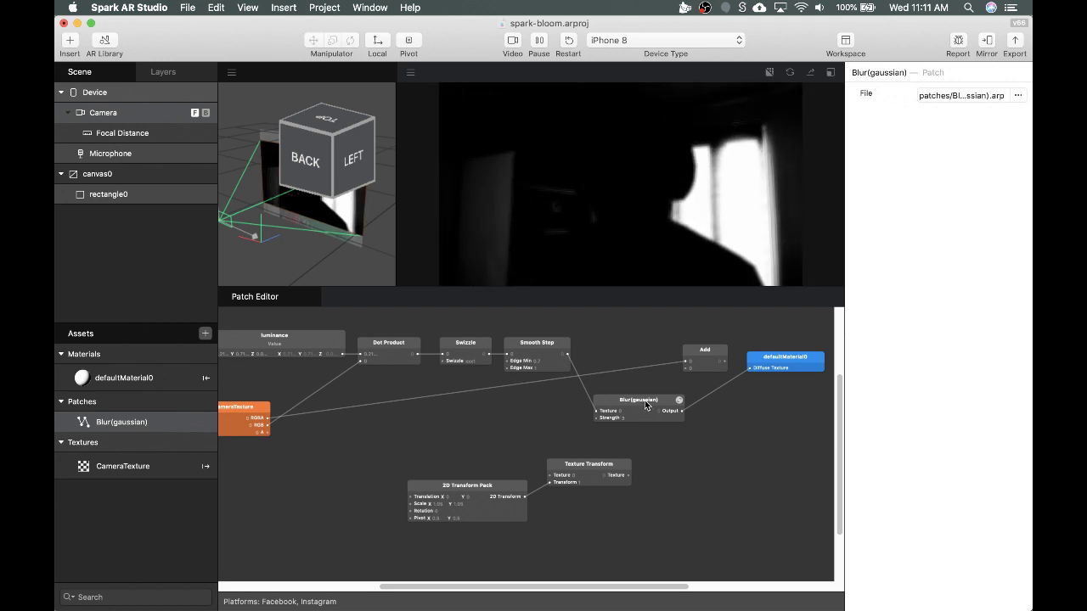
- Duplicate the Blur(gaussian) patch, chain the copy after it, and wire it to Diffuse Texture
{"action": "left_click_drag", "start_coordinate": [642, 402], "coordinate": [624, 402]}
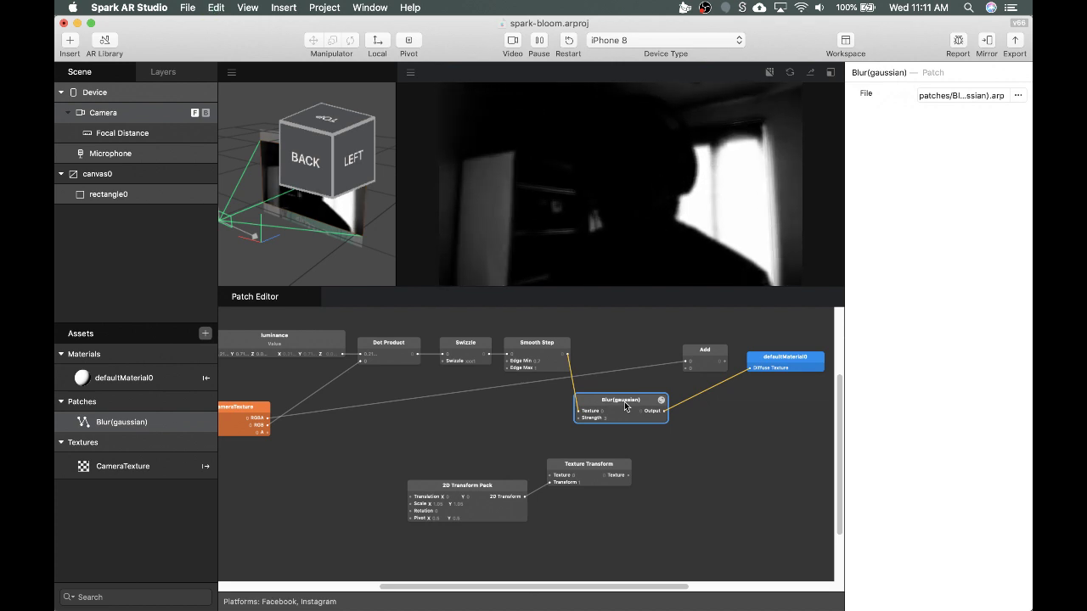
{"action": "key", "text": "super+v"}
{"action": "left_click_drag", "start_coordinate": [592, 459], "coordinate": [751, 420]}
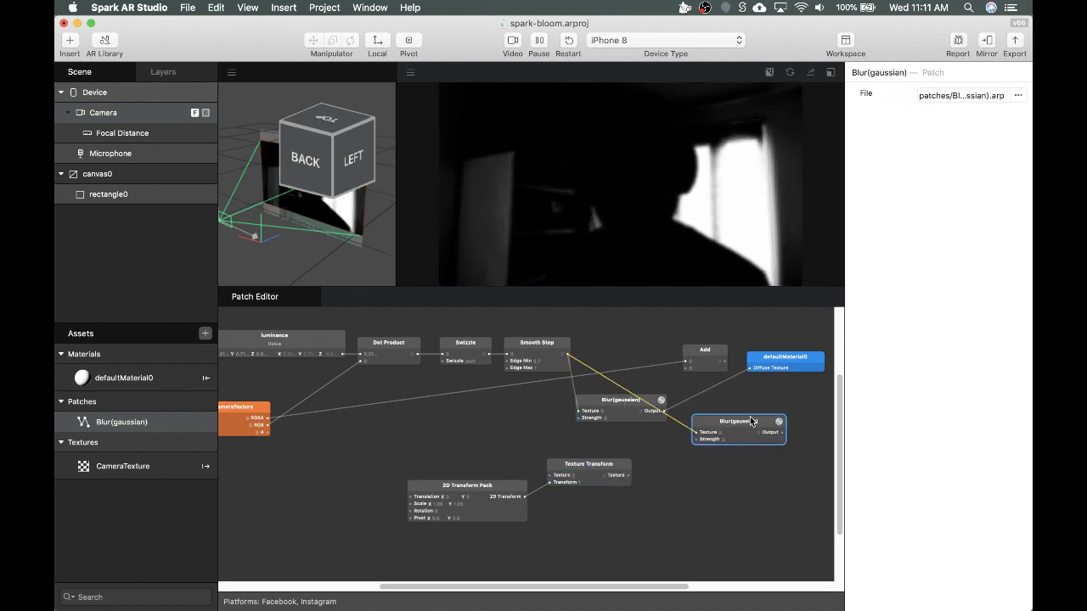
{"action": "left_click_drag", "start_coordinate": [664, 412], "coordinate": [713, 401]}
{"action": "left_click_drag", "start_coordinate": [767, 359], "coordinate": [799, 352]}
{"action": "left_click_drag", "start_coordinate": [757, 412], "coordinate": [783, 365]}
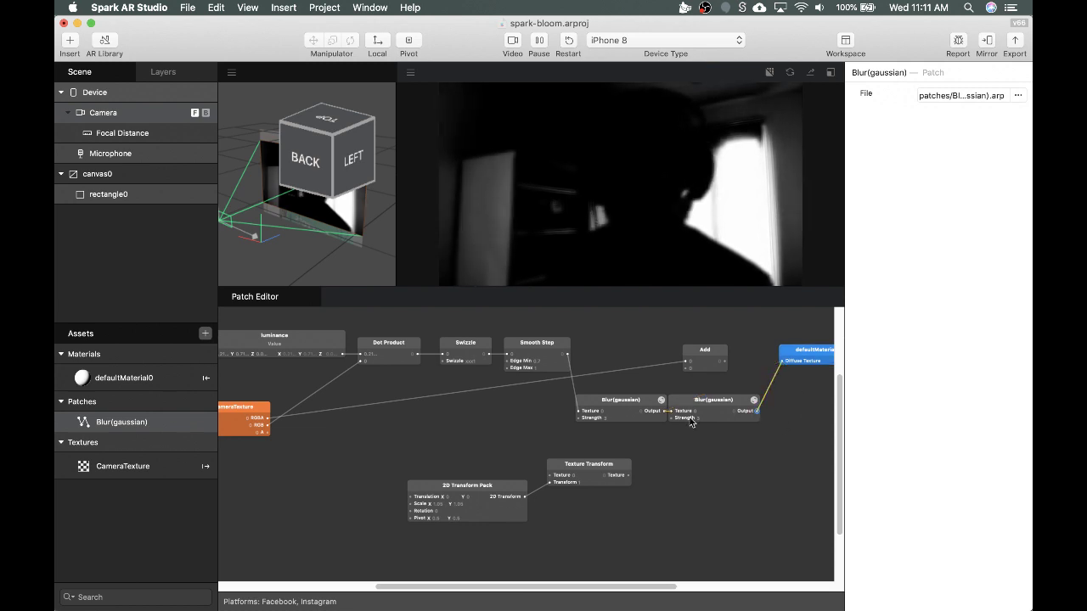
{"action": "left_click_drag", "start_coordinate": [665, 411], "coordinate": [783, 365]}
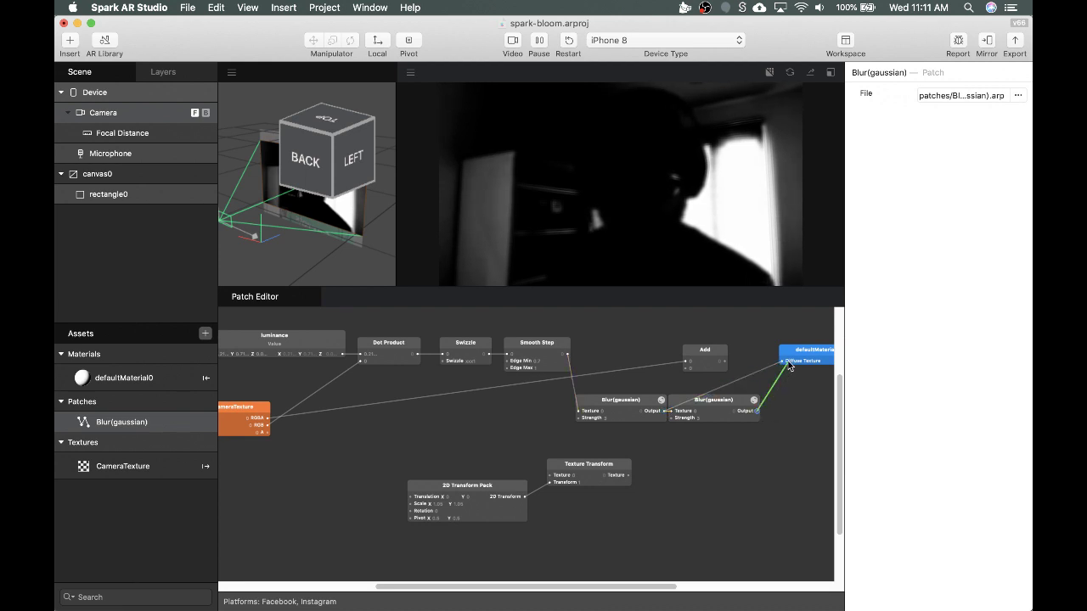
{"action": "left_click_drag", "start_coordinate": [785, 366], "coordinate": [785, 366]}
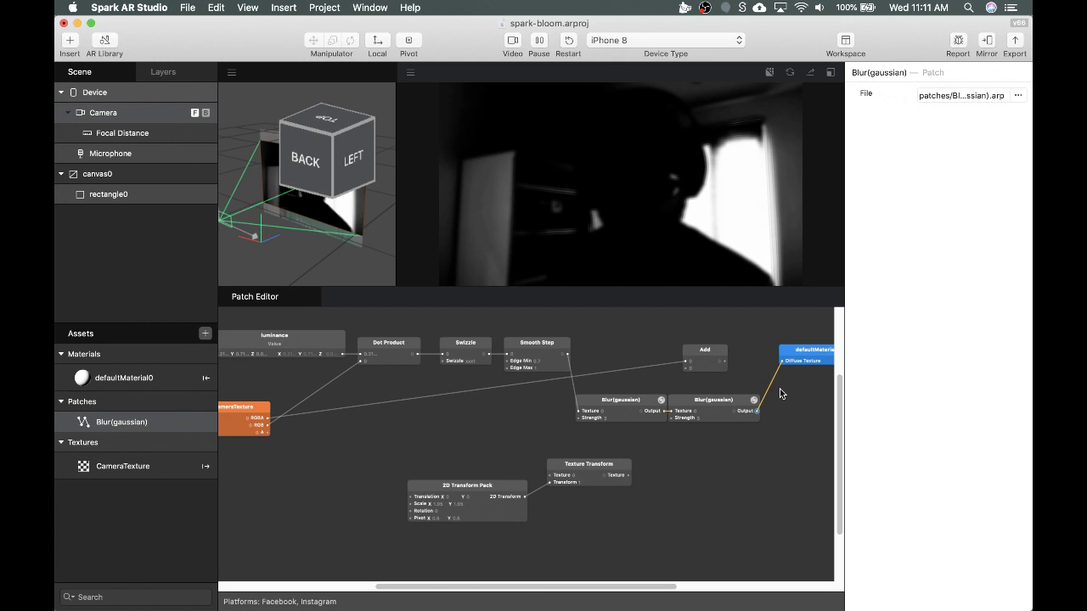
- Test the second blur's Strength, reconnect the first blur to Diffuse Texture, and raise Add
{"action": "left_click", "coordinate": [700, 418]}
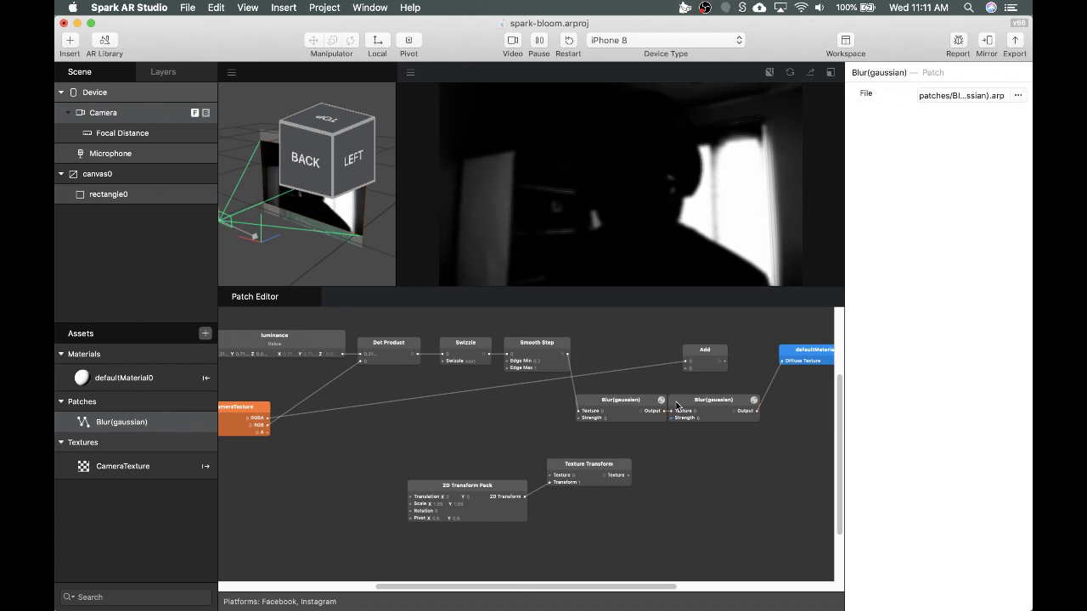
{"action": "left_click_drag", "start_coordinate": [666, 413], "coordinate": [784, 366]}
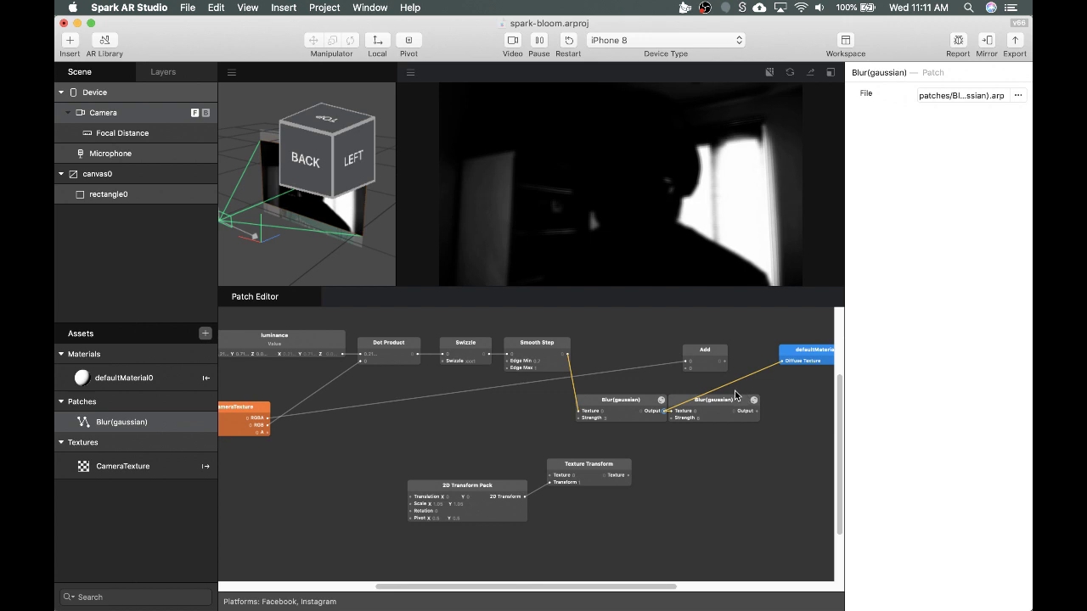
{"action": "left_click_drag", "start_coordinate": [735, 396], "coordinate": [752, 419]}
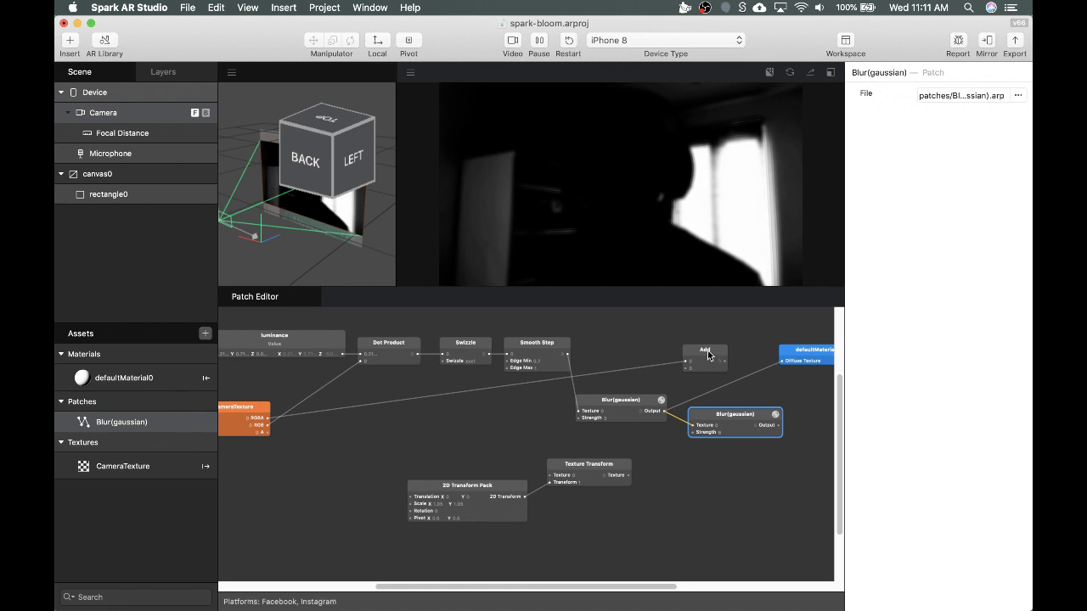
{"action": "left_click_drag", "start_coordinate": [709, 356], "coordinate": [734, 314]}
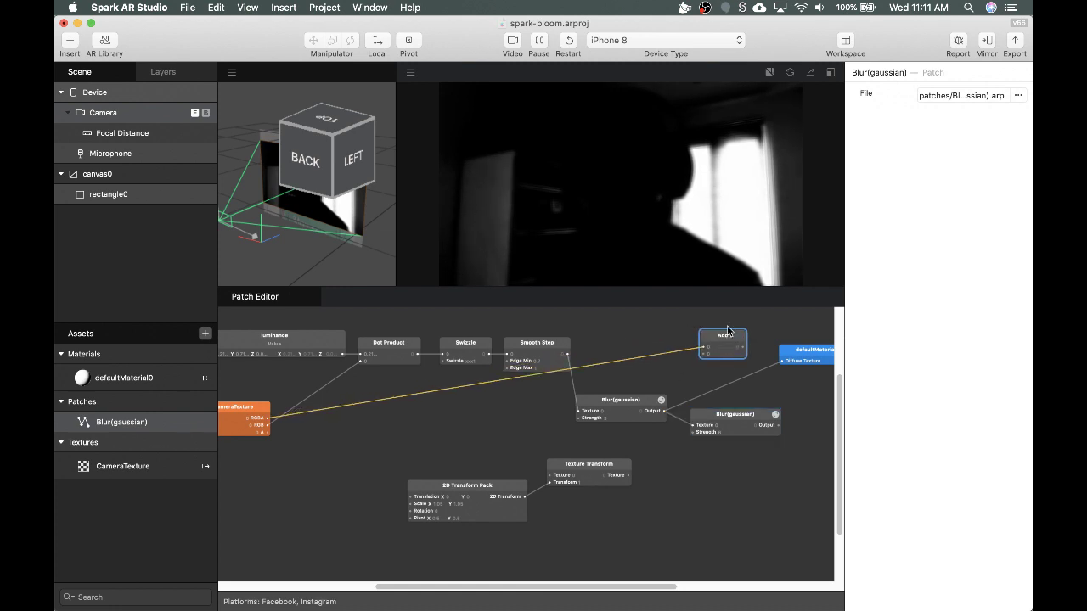
{"action": "left_click", "coordinate": [738, 420]}
- Delete the second blur and set the remaining blur's Strength to 5
{"action": "key", "text": "BackSpace"}
{"action": "left_click", "coordinate": [617, 406]}
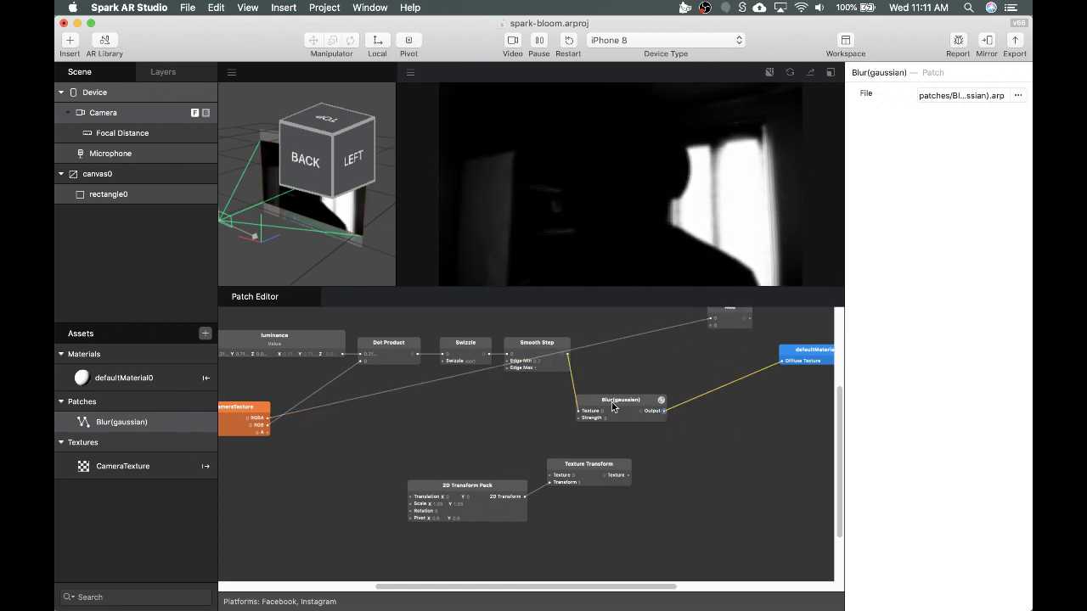
{"action": "left_click", "coordinate": [606, 418]}
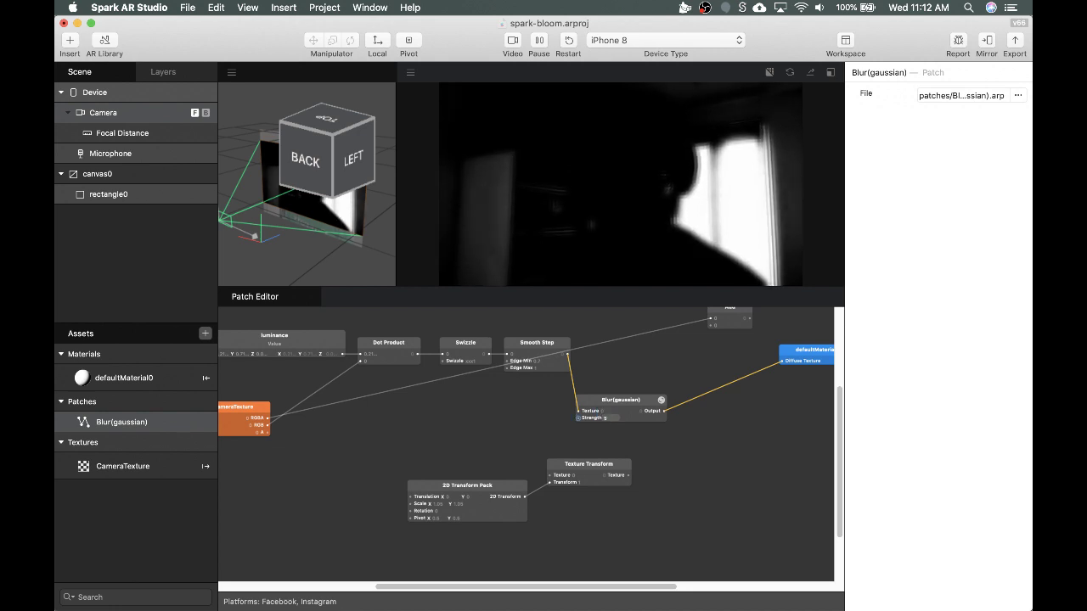
{"action": "type", "text": "5"}
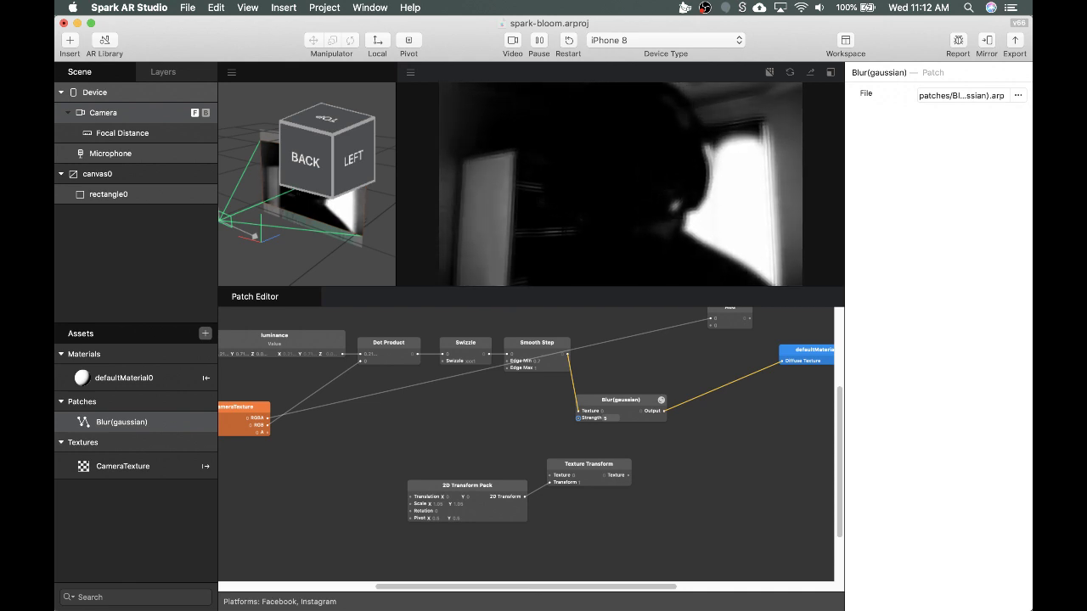
{"action": "left_click", "coordinate": [607, 418]}
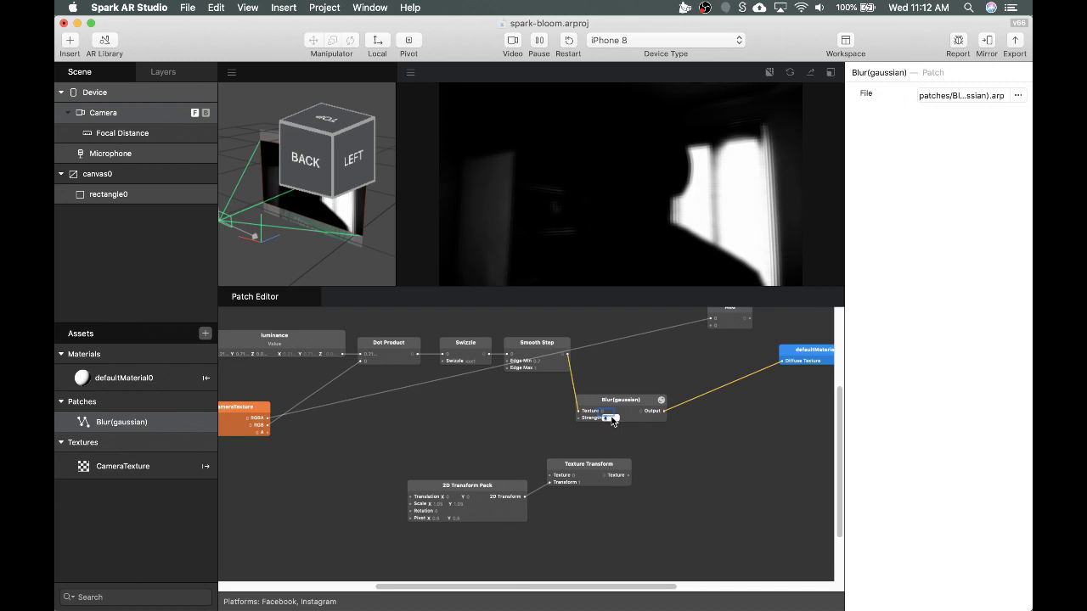
{"action": "left_click", "coordinate": [653, 358]}
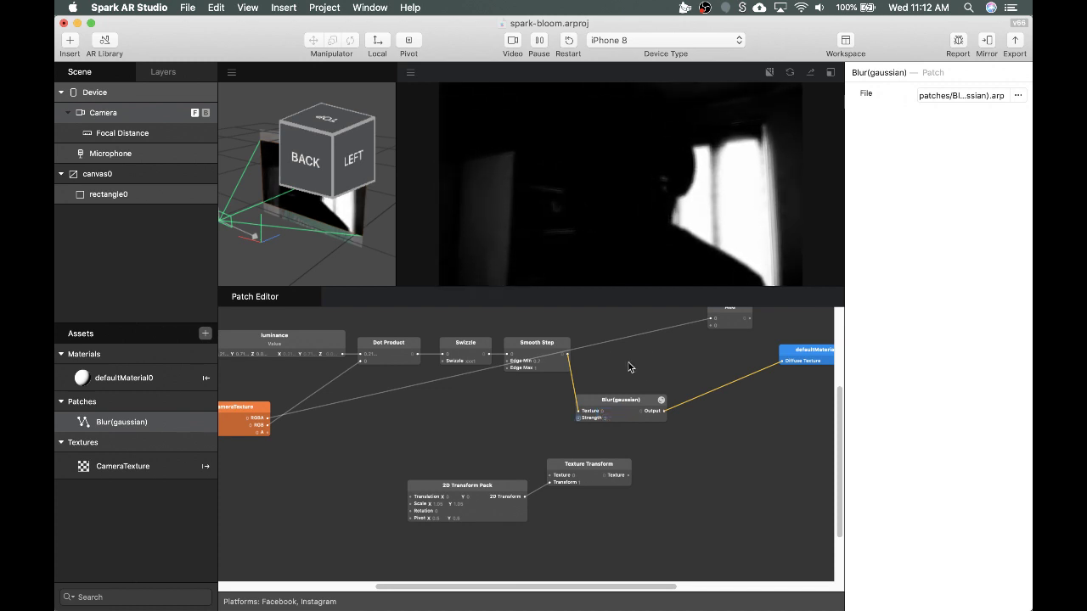
- Compare Smooth Step on the material, reconnect the blur Output, and move the blur beside Smooth Step
{"action": "left_click_drag", "start_coordinate": [568, 354], "coordinate": [783, 365]}
{"action": "left_click_drag", "start_coordinate": [665, 411], "coordinate": [783, 361]}
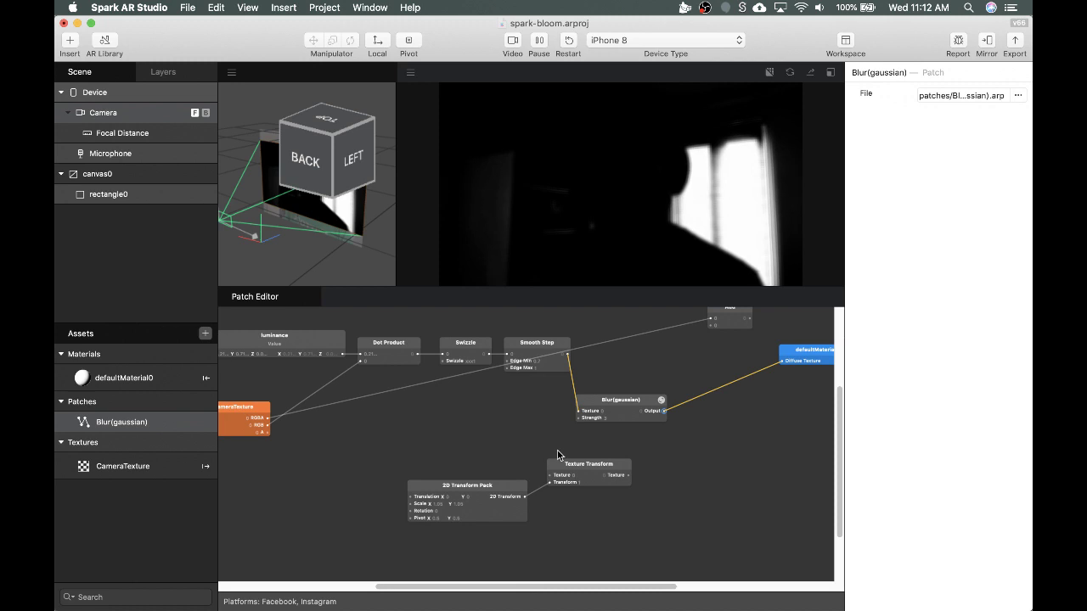
{"action": "left_click_drag", "start_coordinate": [616, 406], "coordinate": [632, 349]}
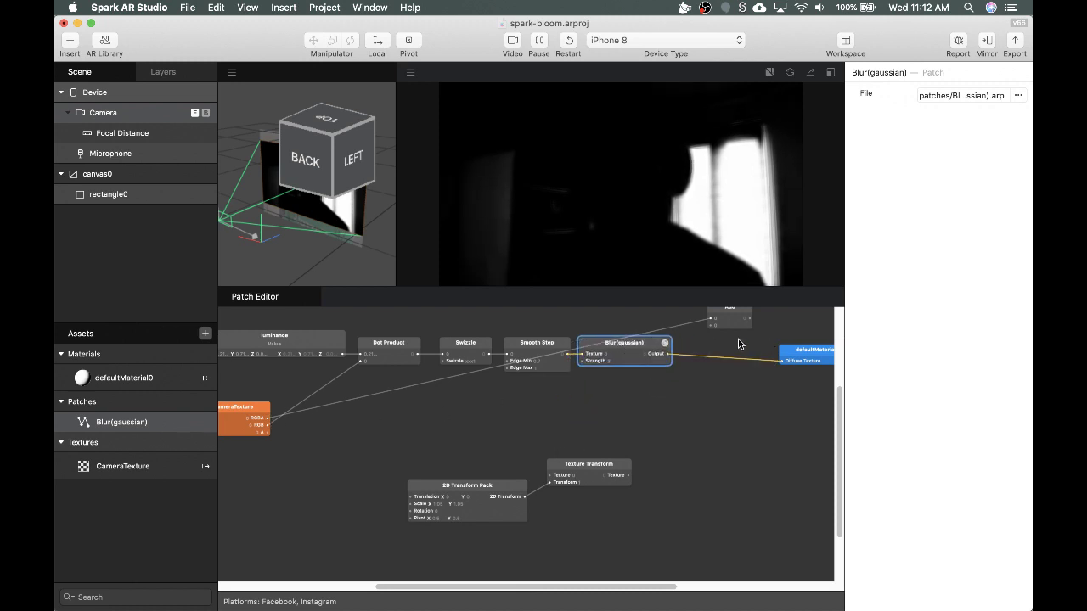
- Connect the blur Output into Add's top input, move Add below the row, and bring up patch search
{"action": "left_click_drag", "start_coordinate": [669, 353], "coordinate": [782, 361]}
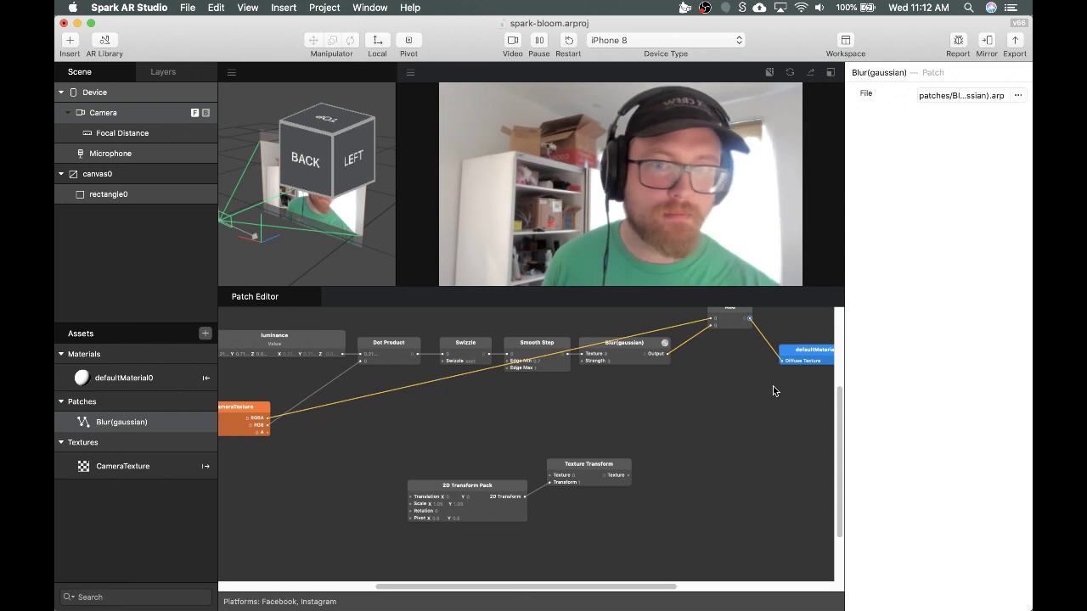
{"action": "scroll", "coordinate": [734, 398], "scroll_direction": "up", "scroll_amount": 1}
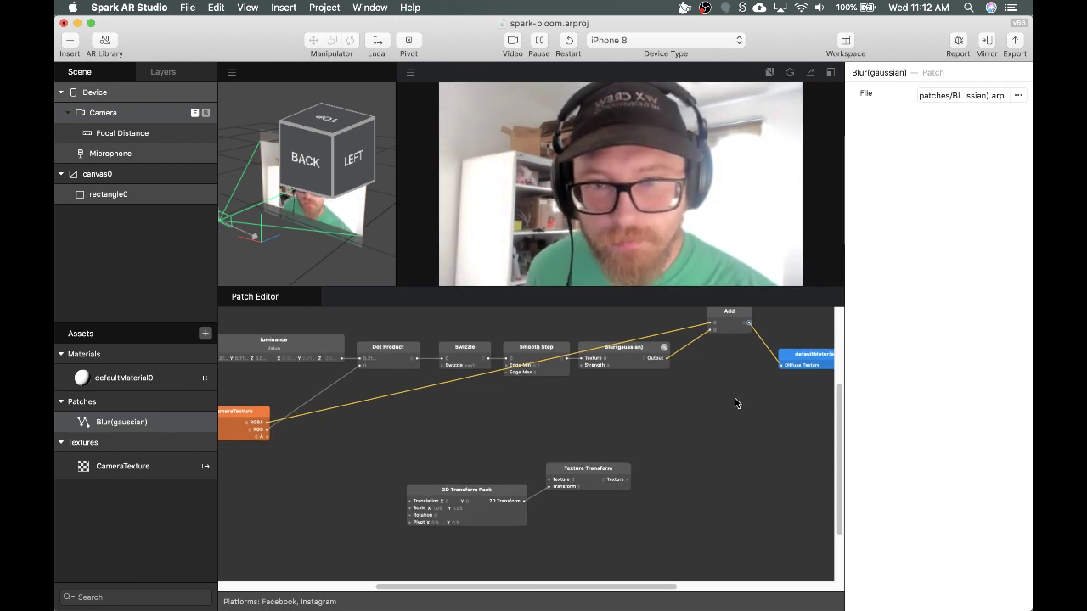
{"action": "scroll", "coordinate": [735, 399], "scroll_direction": "up", "scroll_amount": 4}
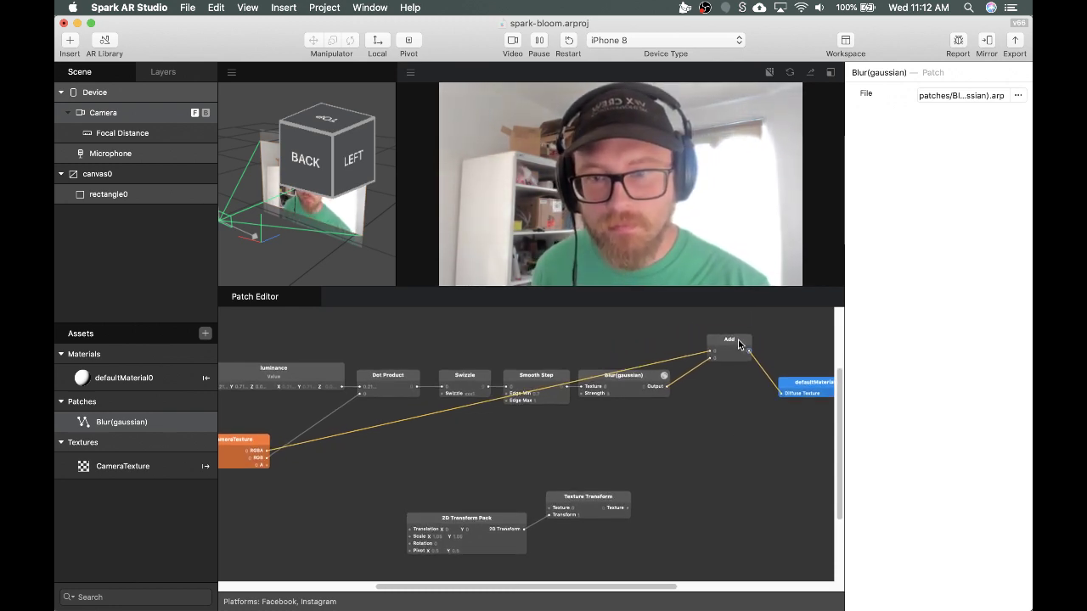
{"action": "left_click_drag", "start_coordinate": [738, 343], "coordinate": [752, 424]}
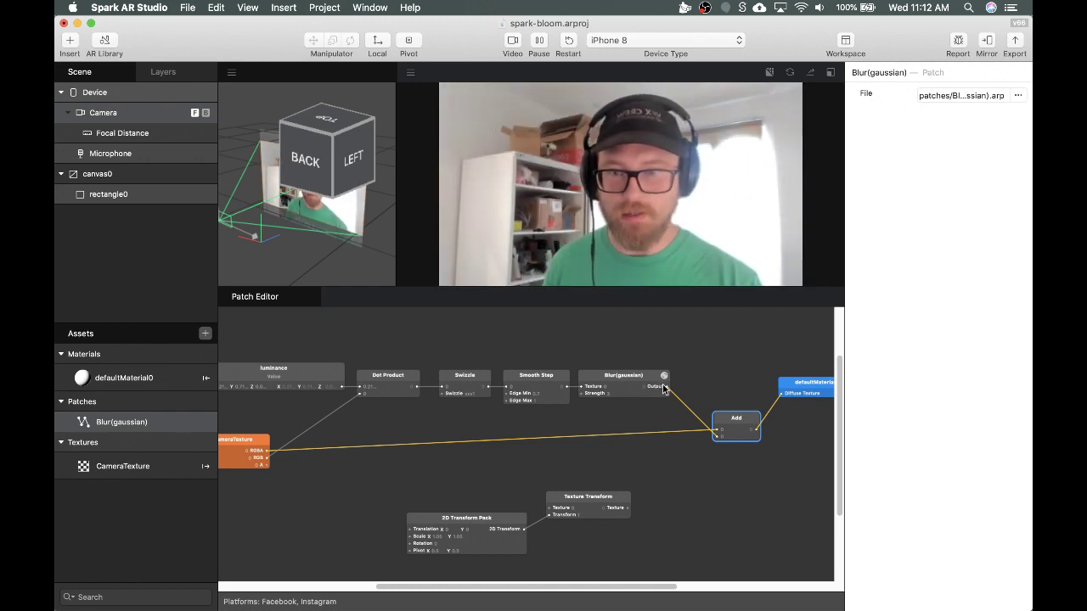
{"action": "left_click", "coordinate": [696, 348]}
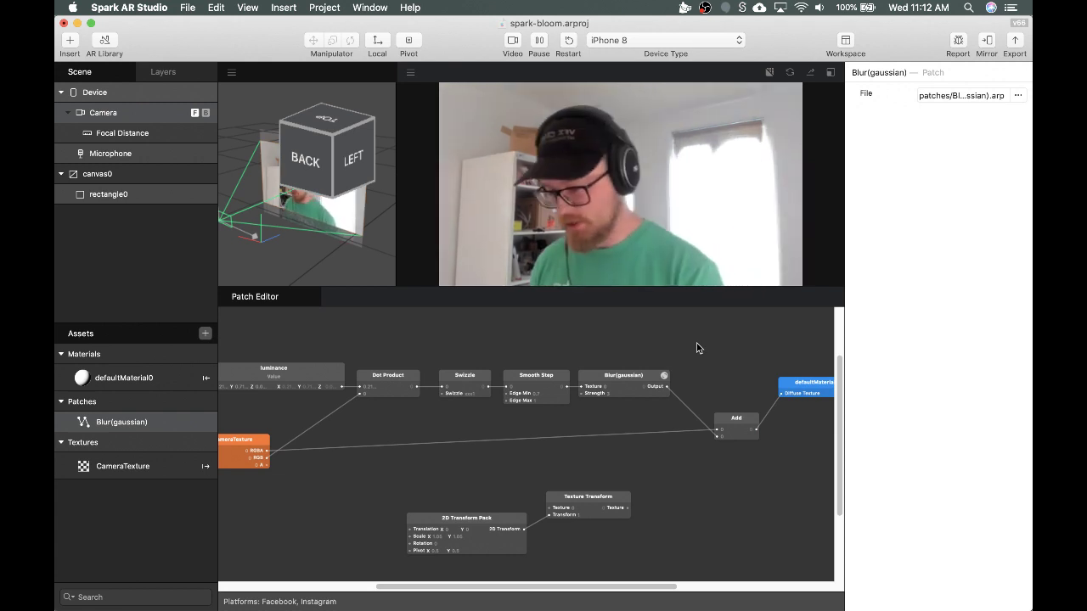
{"action": "double_click", "coordinate": [697, 347]}
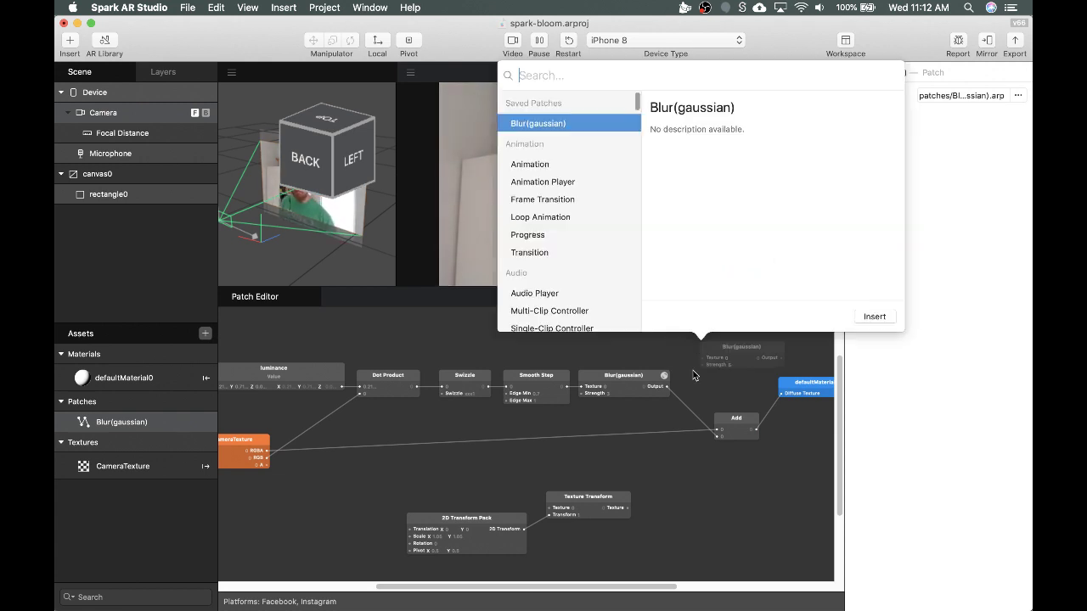
- Insert a Multiply patch and wire its result into the Add patch
{"action": "type", "text": "multipl"}
{"action": "key", "text": "Return"}
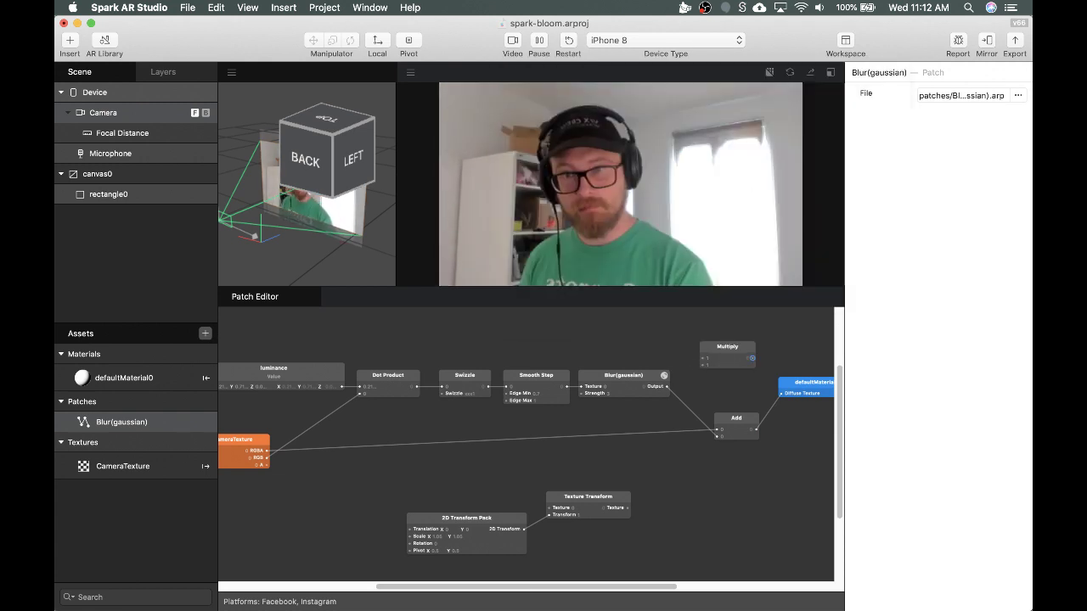
{"action": "left_click", "coordinate": [710, 364]}
{"action": "left_click", "coordinate": [710, 364]}
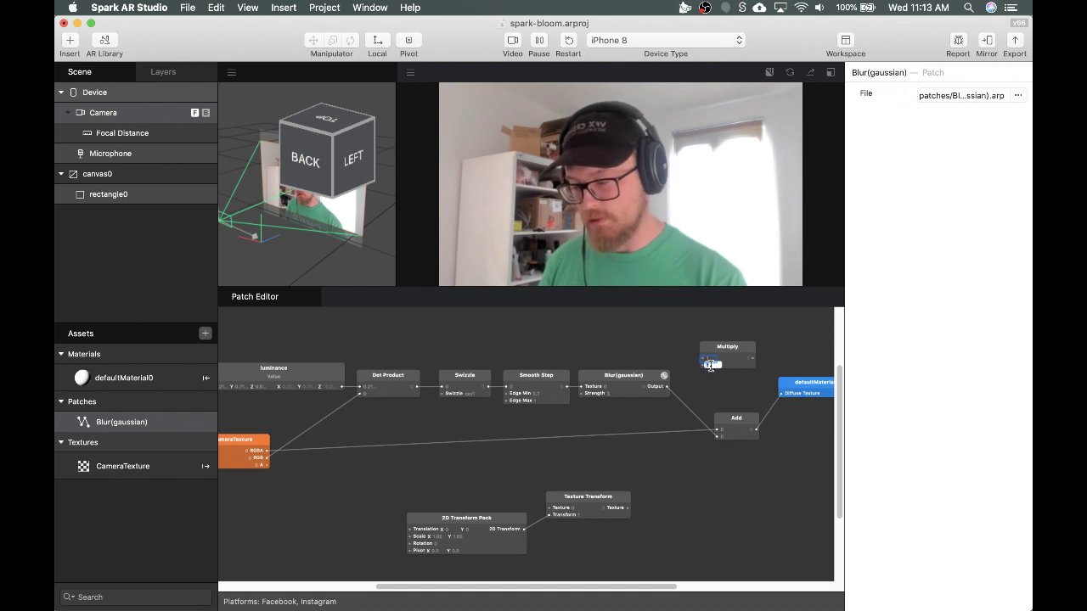
{"action": "key", "text": "Return"}
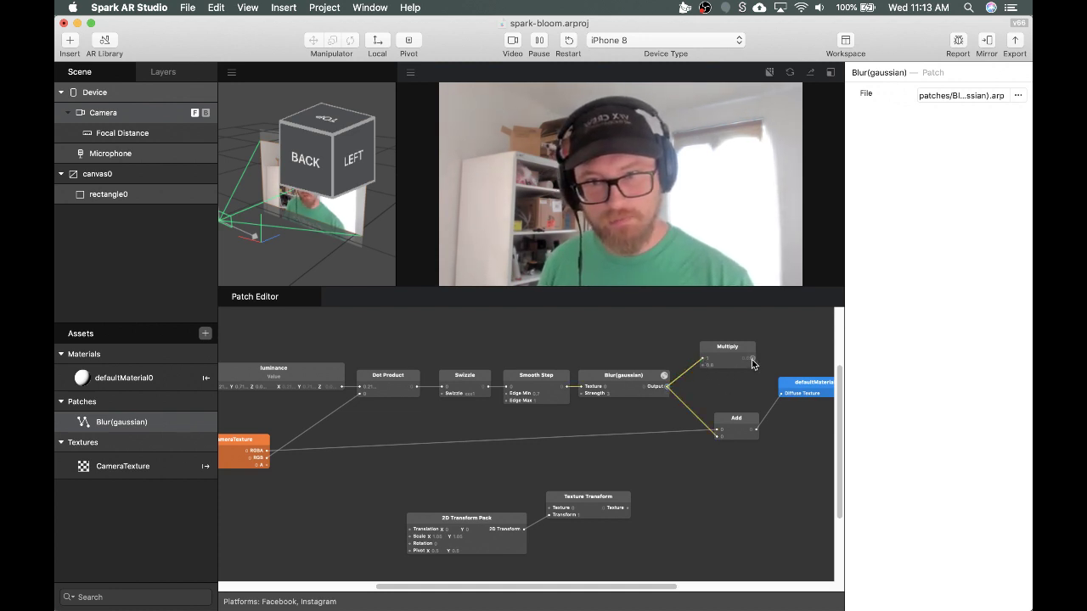
{"action": "left_click_drag", "start_coordinate": [736, 423], "coordinate": [718, 438]}
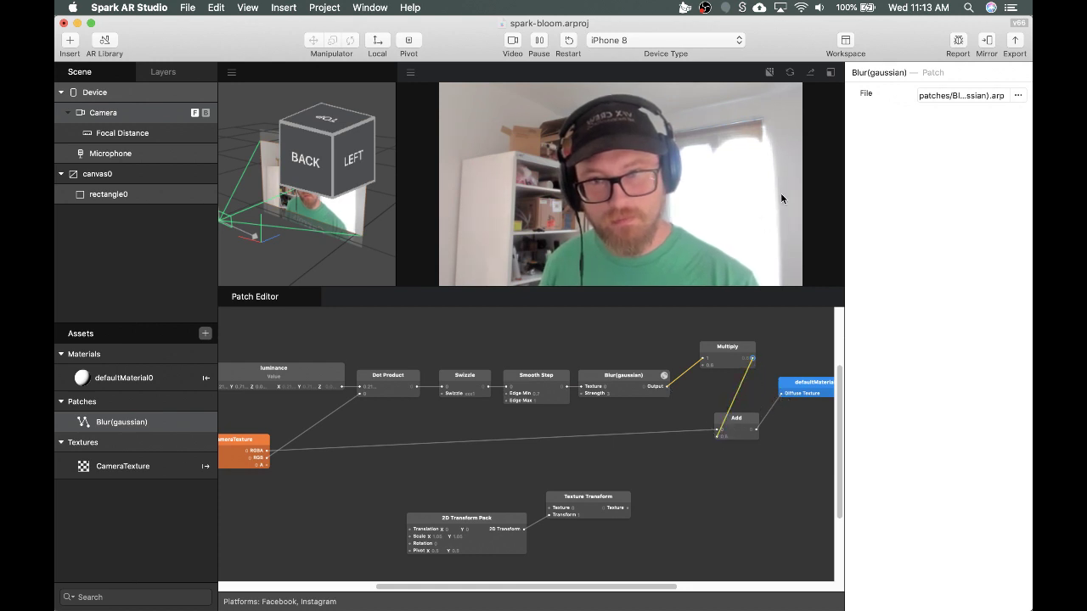
- Set the Multiply second input to 0.5 after trying 0.3 and 1.5, then reposition it
{"action": "left_click", "coordinate": [711, 367]}
{"action": "type", "text": "0.3"}
{"action": "key", "text": "Return"}
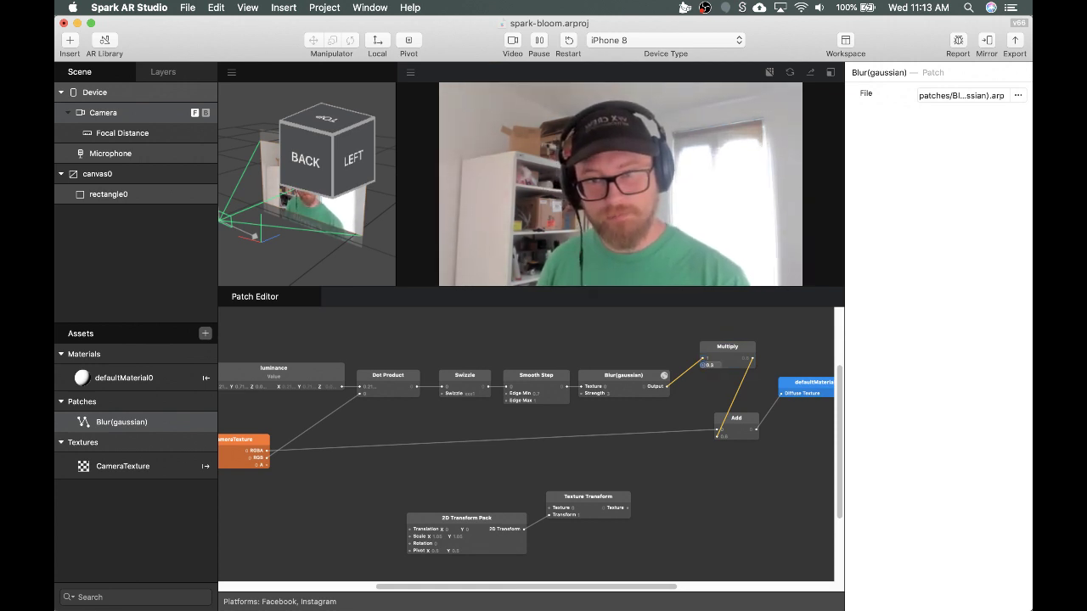
{"action": "left_click", "coordinate": [712, 366]}
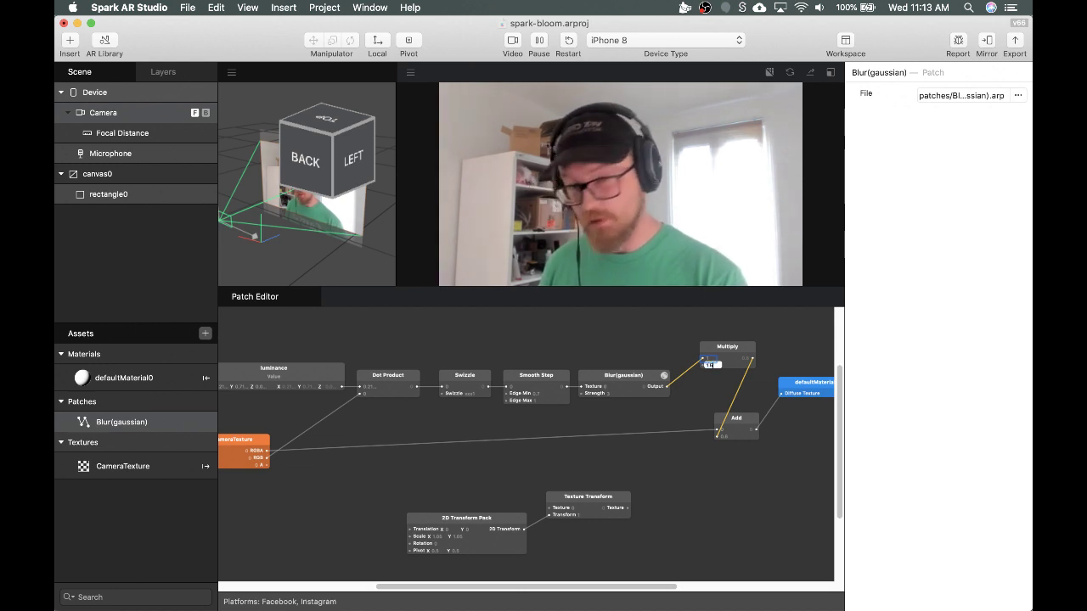
{"action": "type", "text": "1.5"}
{"action": "key", "text": "Return"}
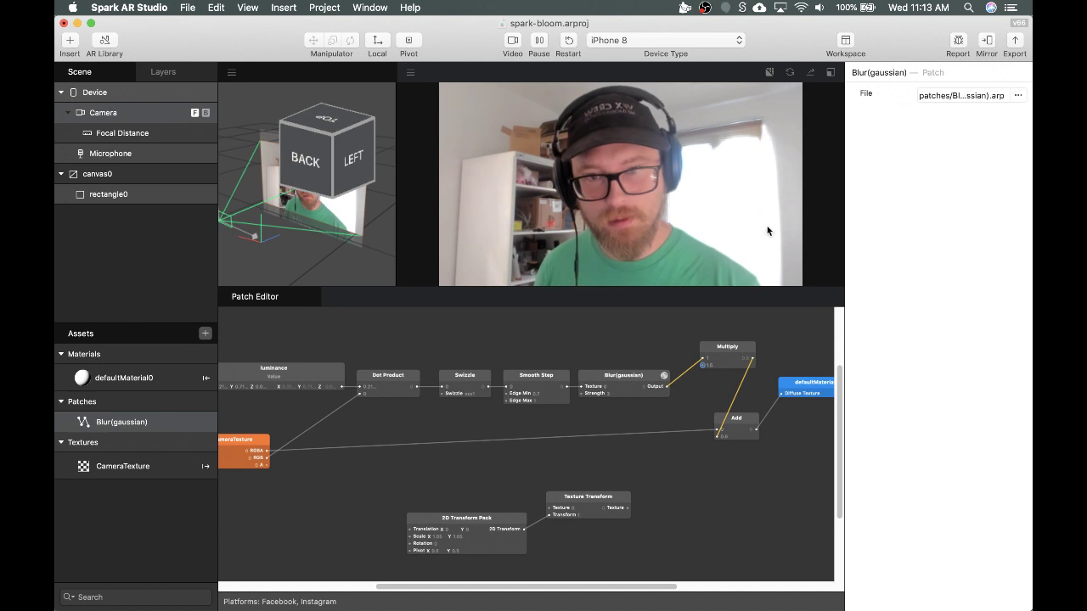
{"action": "left_click", "coordinate": [713, 366]}
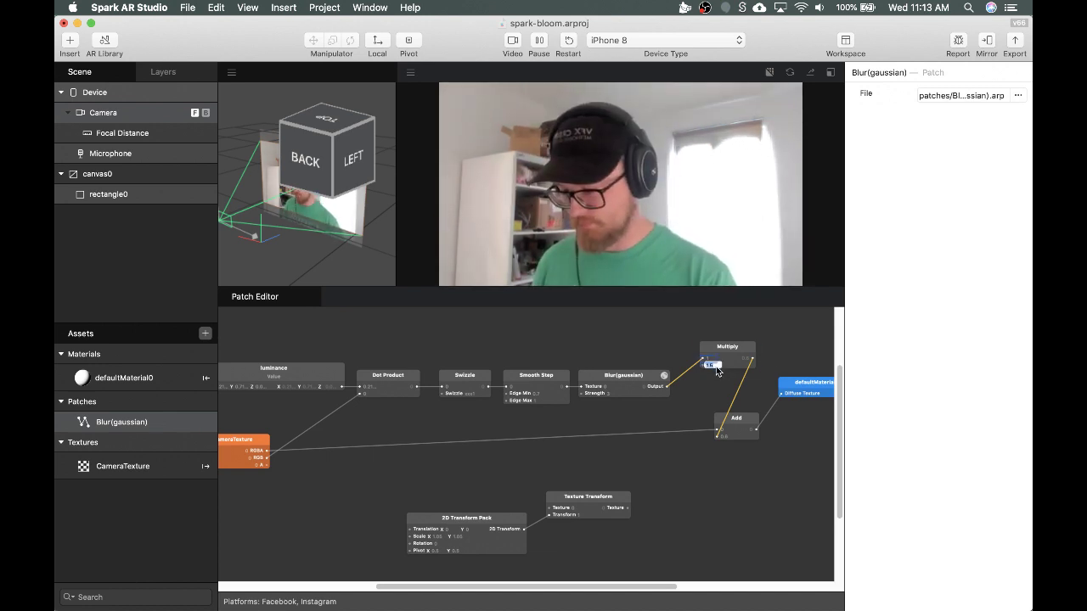
{"action": "type", "text": "0.5"}
{"action": "key", "text": "Return"}
{"action": "left_click", "coordinate": [761, 332]}
{"action": "left_click_drag", "start_coordinate": [741, 351], "coordinate": [727, 347]}
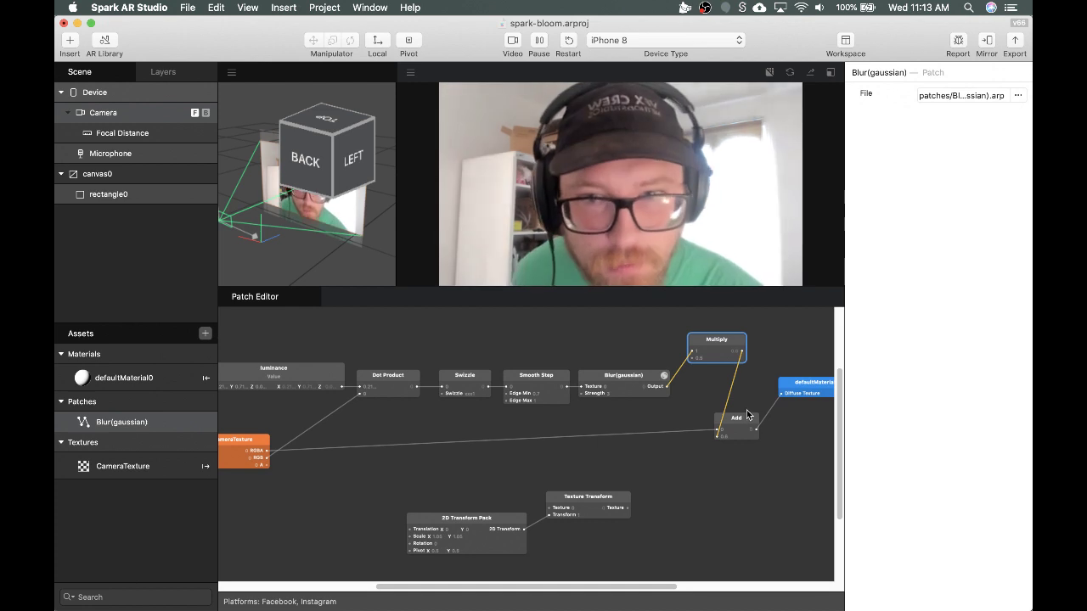
- Compare raw camera on the material, restore Add to Diffuse Texture, and align Multiply and transform patches
{"action": "scroll", "coordinate": [509, 437], "scroll_direction": "right", "scroll_amount": 3}
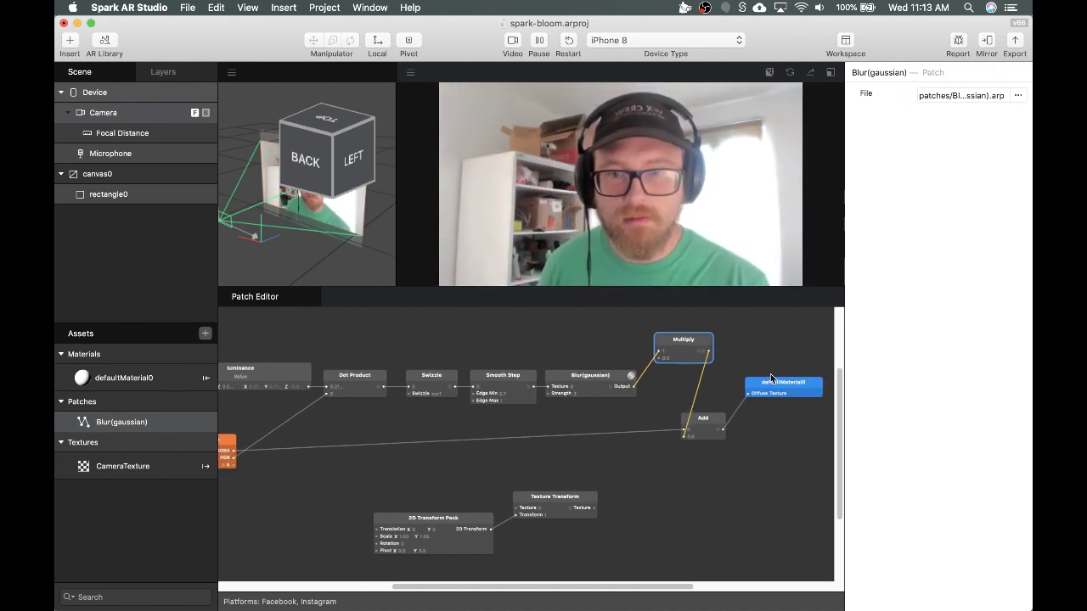
{"action": "left_click_drag", "start_coordinate": [233, 451], "coordinate": [736, 395]}
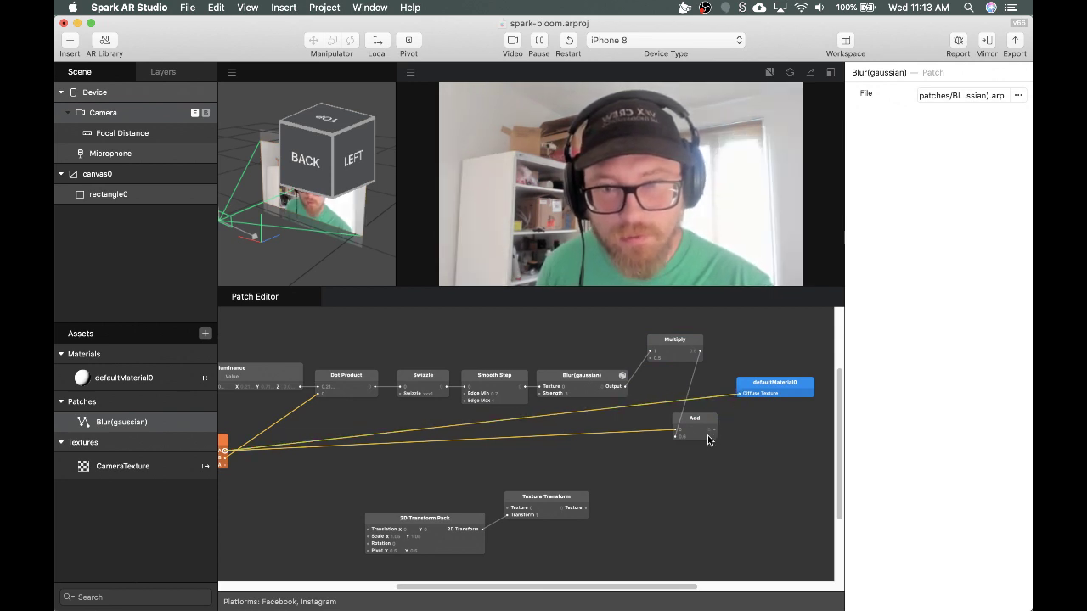
{"action": "left_click_drag", "start_coordinate": [713, 430], "coordinate": [741, 398]}
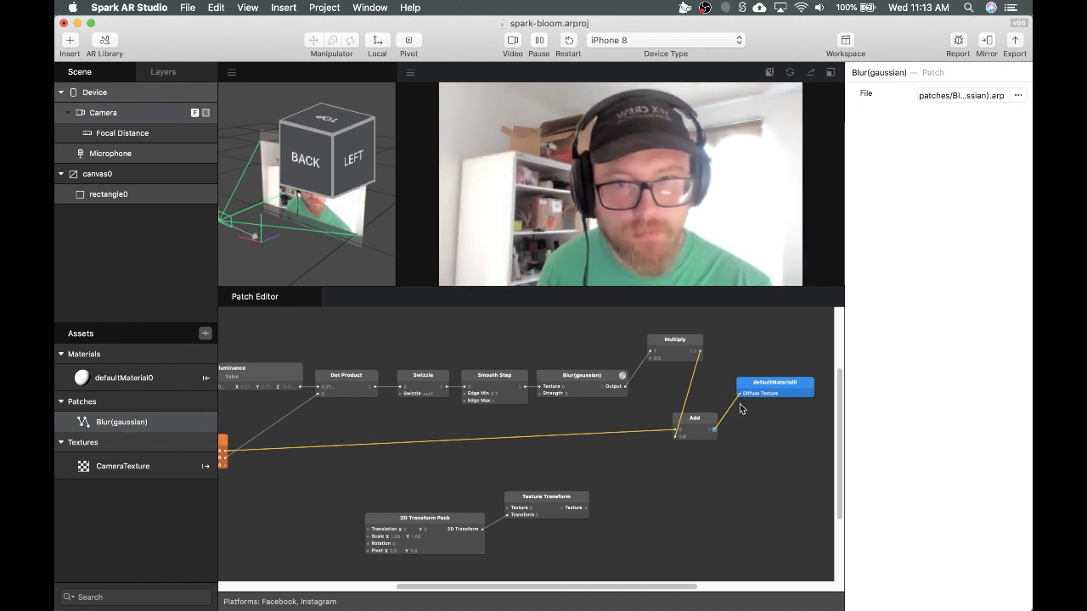
{"action": "left_click", "coordinate": [670, 475]}
{"action": "left_click_drag", "start_coordinate": [673, 343], "coordinate": [662, 382]}
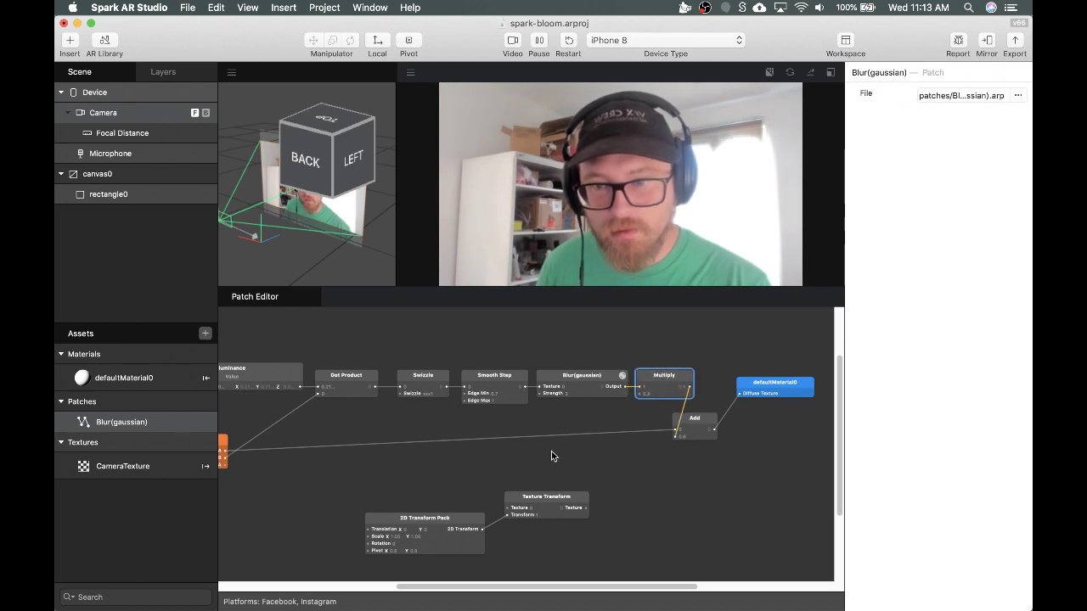
{"action": "left_click_drag", "start_coordinate": [544, 456], "coordinate": [628, 497]}
{"action": "left_click", "coordinate": [572, 473]}
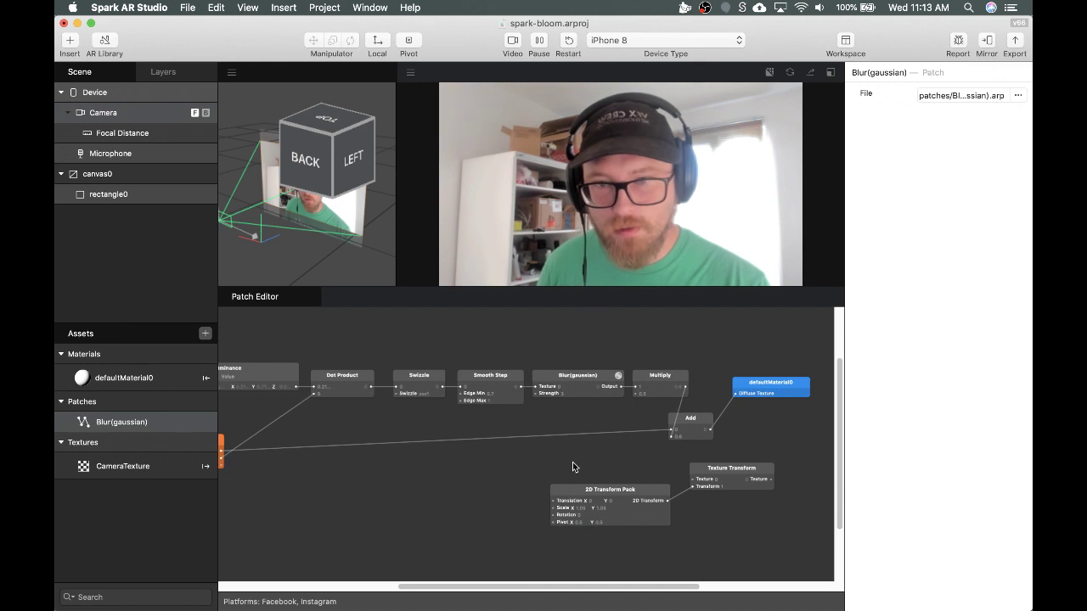
- Duplicate Blur(gaussian) with Cmd+D, stack the copy under Smooth Step, and realign Multiply and Add
{"action": "scroll", "coordinate": [571, 469], "scroll_direction": "right", "scroll_amount": 2}
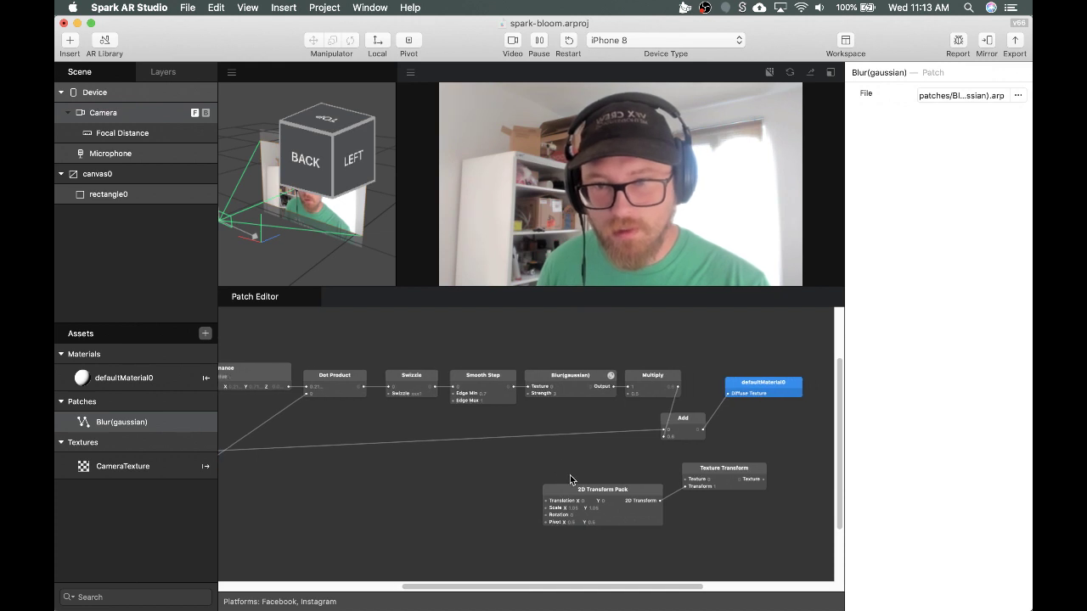
{"action": "left_click", "coordinate": [574, 382]}
{"action": "left_click_drag", "start_coordinate": [588, 379], "coordinate": [591, 329]}
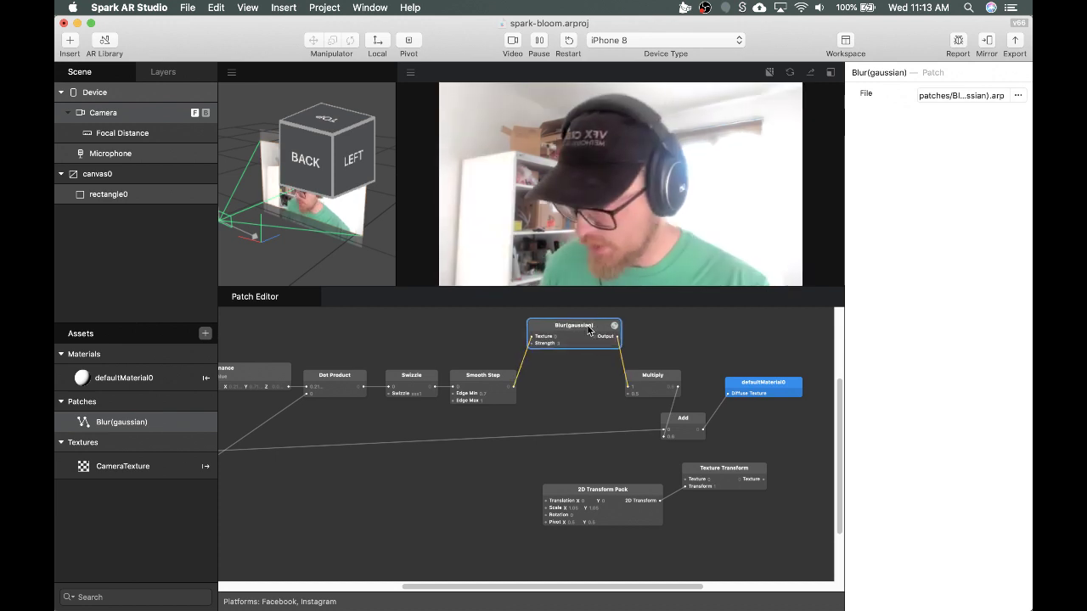
{"action": "key", "text": "super+d"}
{"action": "left_click_drag", "start_coordinate": [586, 452], "coordinate": [564, 423]}
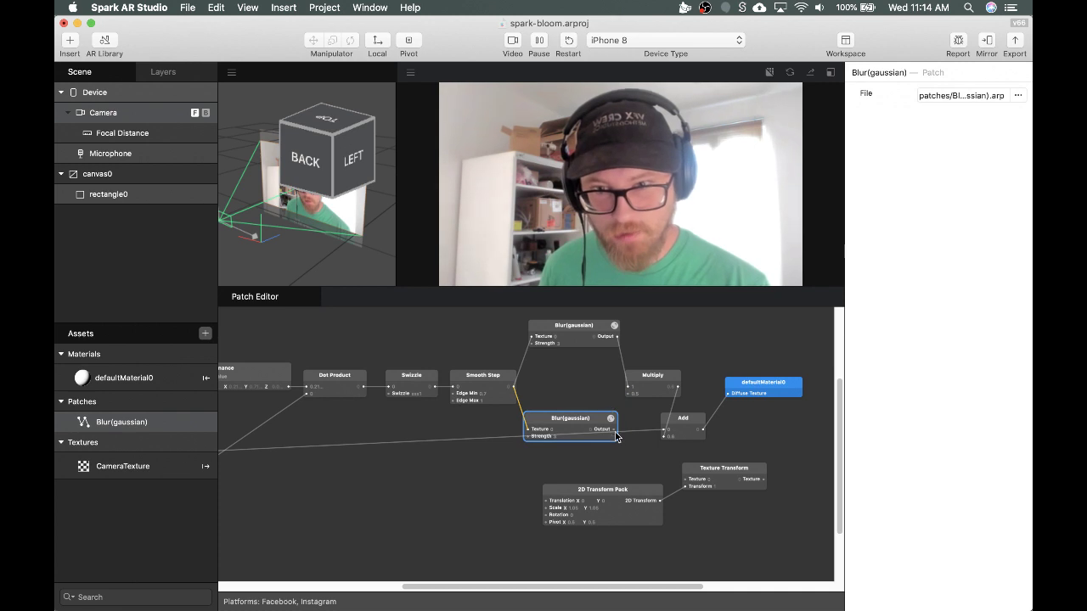
{"action": "left_click_drag", "start_coordinate": [652, 376], "coordinate": [673, 369]}
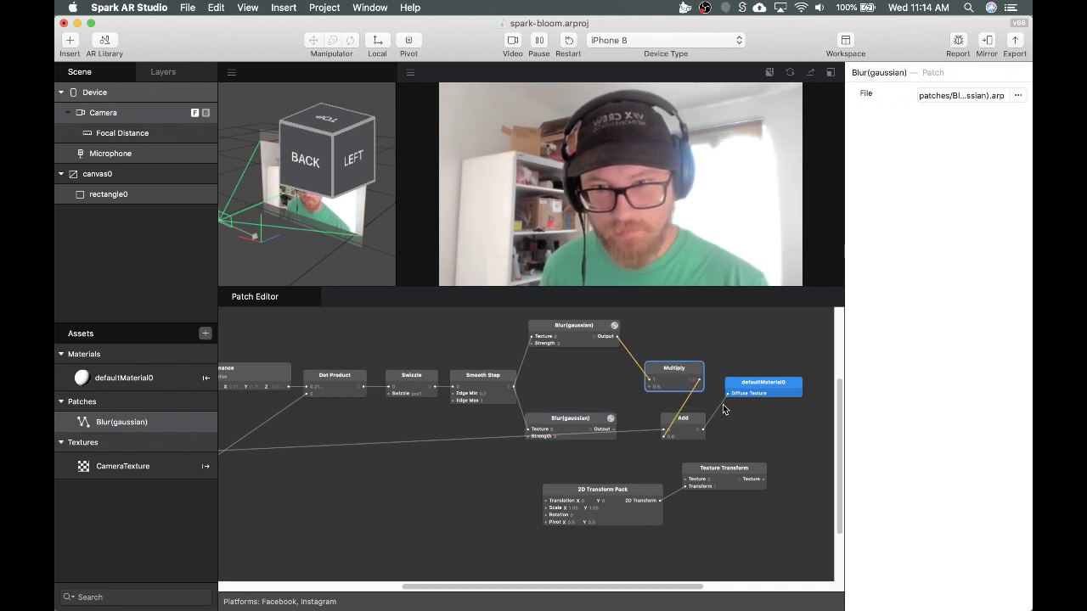
{"action": "left_click_drag", "start_coordinate": [699, 417], "coordinate": [714, 424]}
{"action": "left_click_drag", "start_coordinate": [585, 417], "coordinate": [582, 401]}
{"action": "left_click_drag", "start_coordinate": [572, 324], "coordinate": [572, 338]}
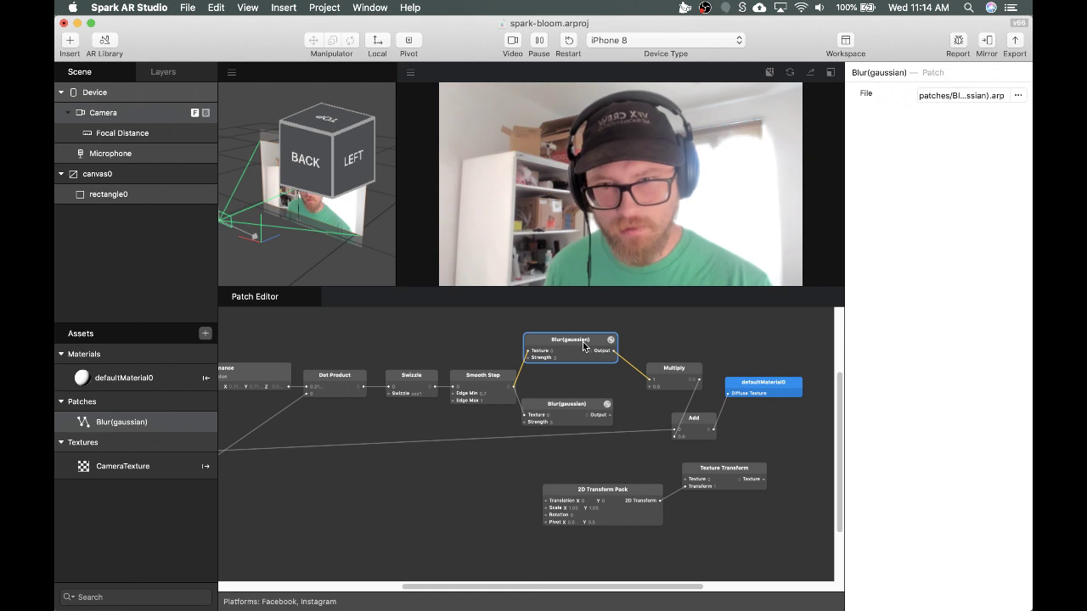
{"action": "left_click_drag", "start_coordinate": [667, 368], "coordinate": [690, 344]}
- Add a Mix patch with Alpha 0.5 and feed its Output into Diffuse Texture
{"action": "right_click", "coordinate": [651, 365]}
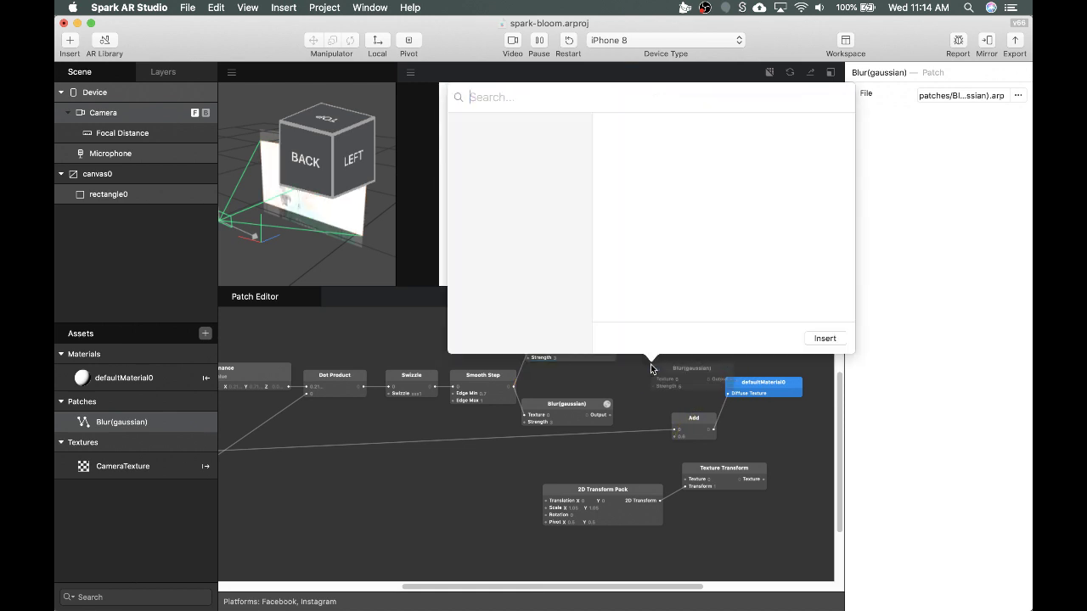
{"action": "key", "text": "Escape"}
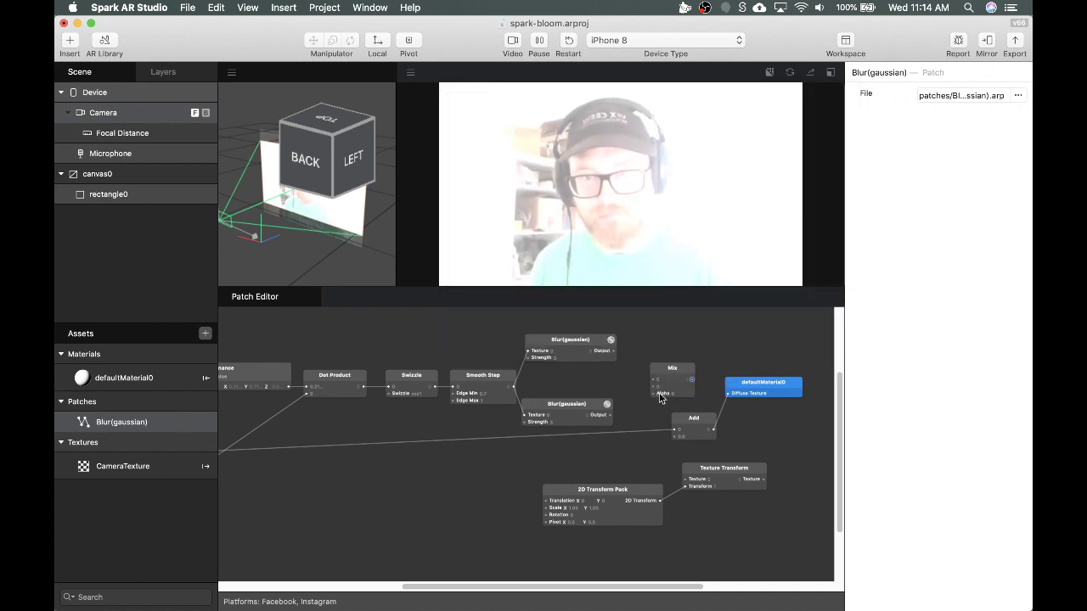
{"action": "left_click", "coordinate": [675, 397]}
{"action": "left_click", "coordinate": [675, 395]}
{"action": "left_click_drag", "start_coordinate": [670, 366], "coordinate": [663, 359]}
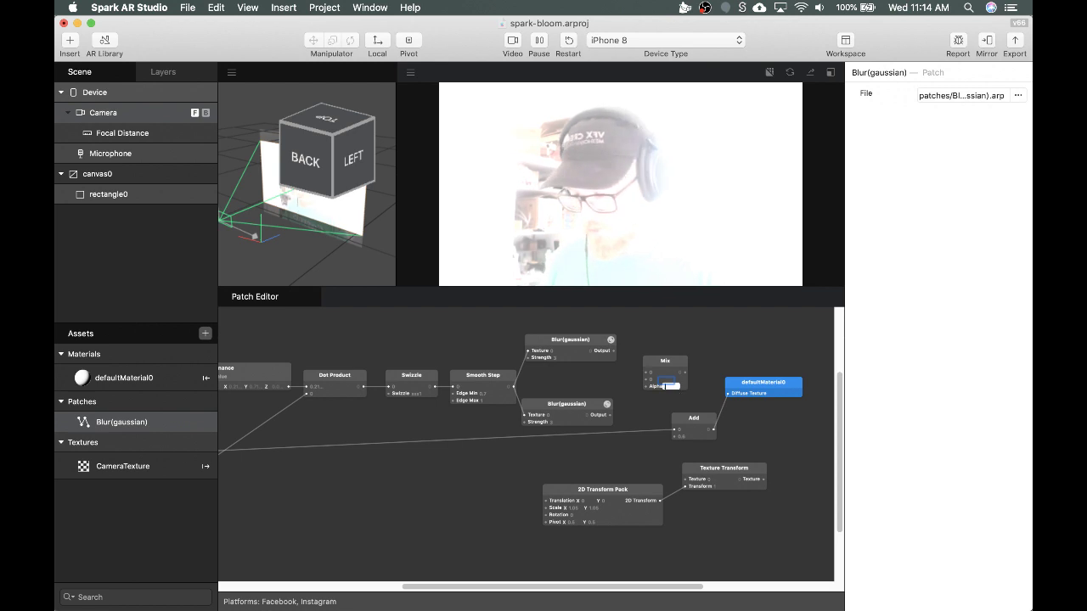
{"action": "key", "text": "Return"}
{"action": "key", "text": "Return"}
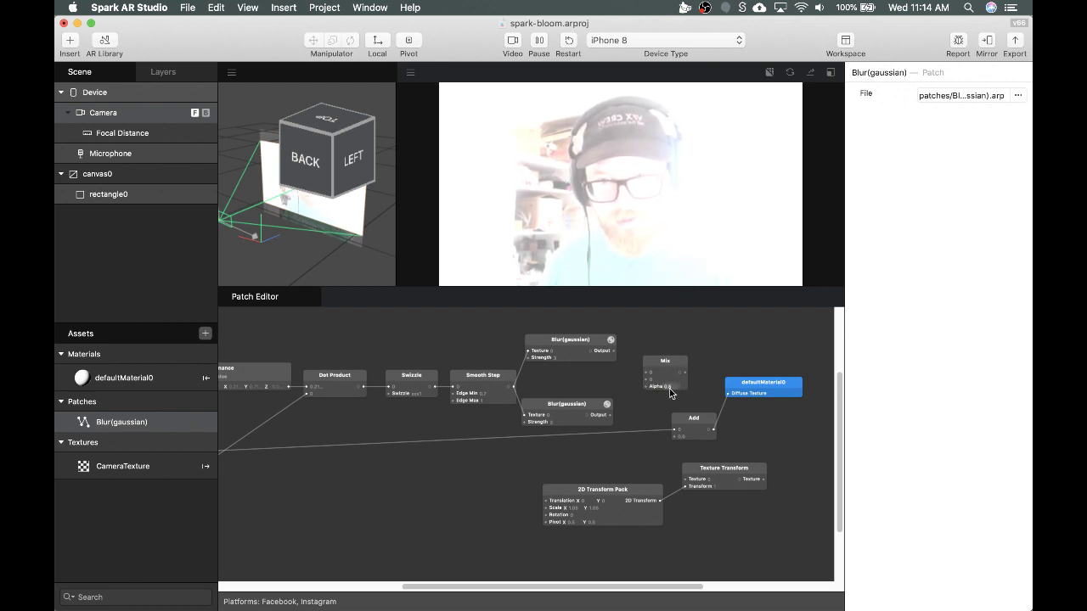
{"action": "left_click", "coordinate": [670, 387]}
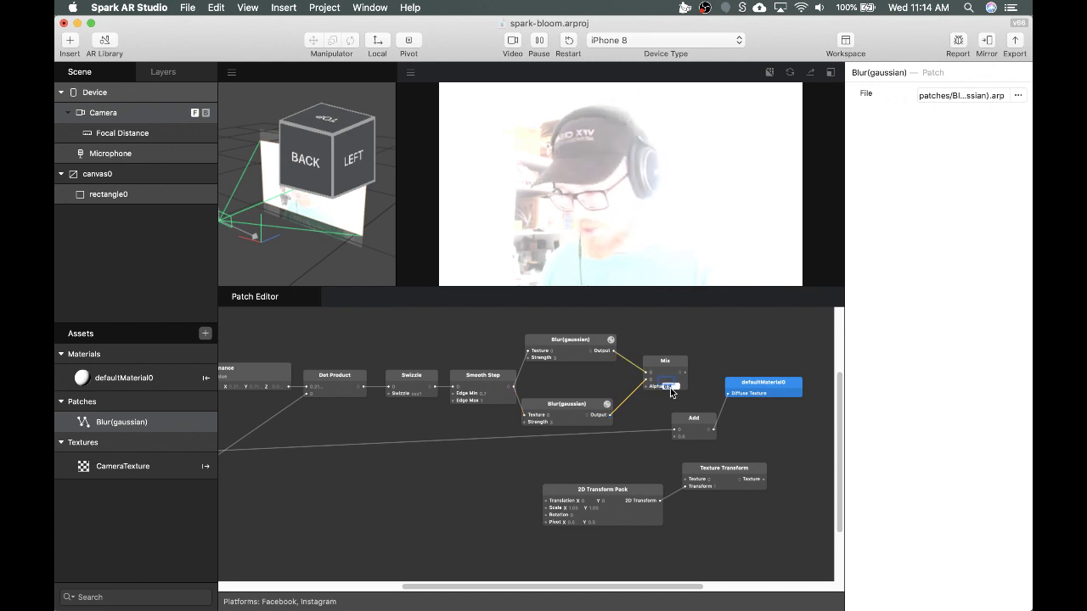
{"action": "type", "text": "0.5"}
{"action": "key", "text": "Return"}
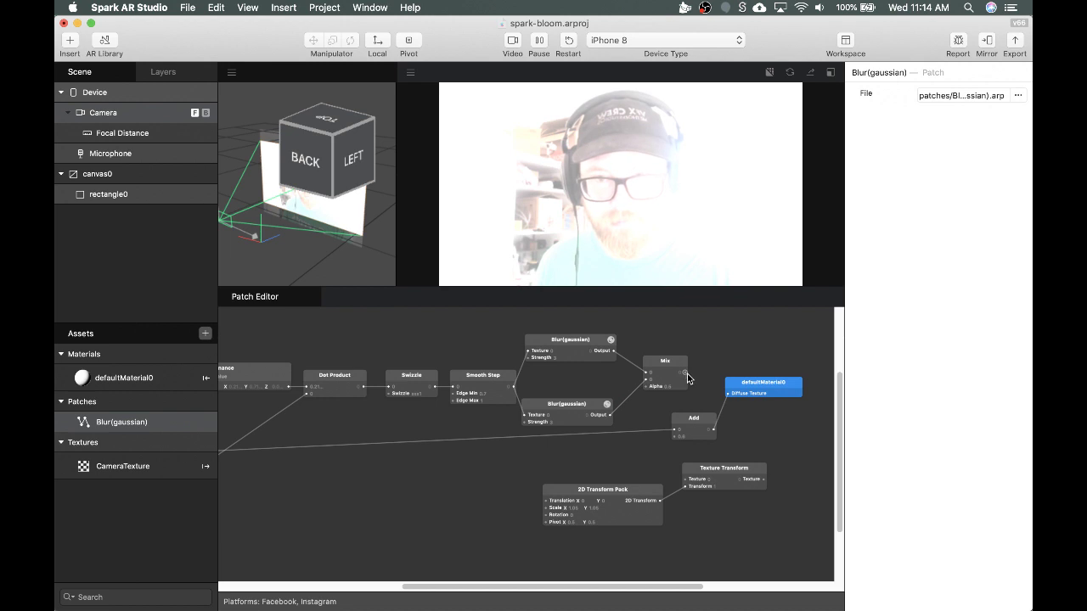
{"action": "left_click_drag", "start_coordinate": [686, 373], "coordinate": [726, 395]}
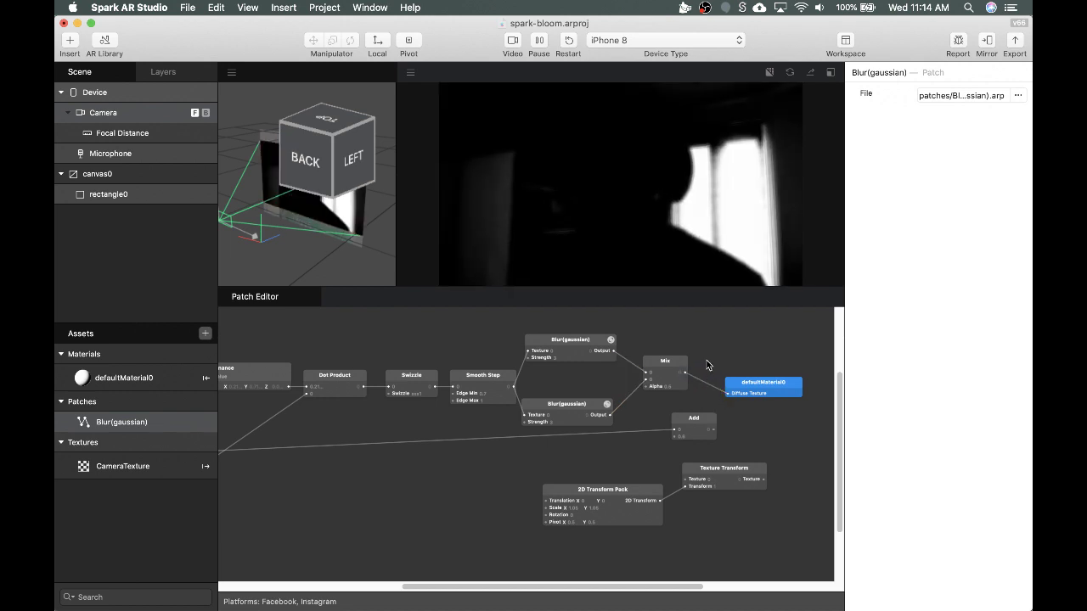
- Preview the upper blur on the material, then reconnect Mix Output to Diffuse Texture
{"action": "left_click_drag", "start_coordinate": [614, 350], "coordinate": [727, 396]}
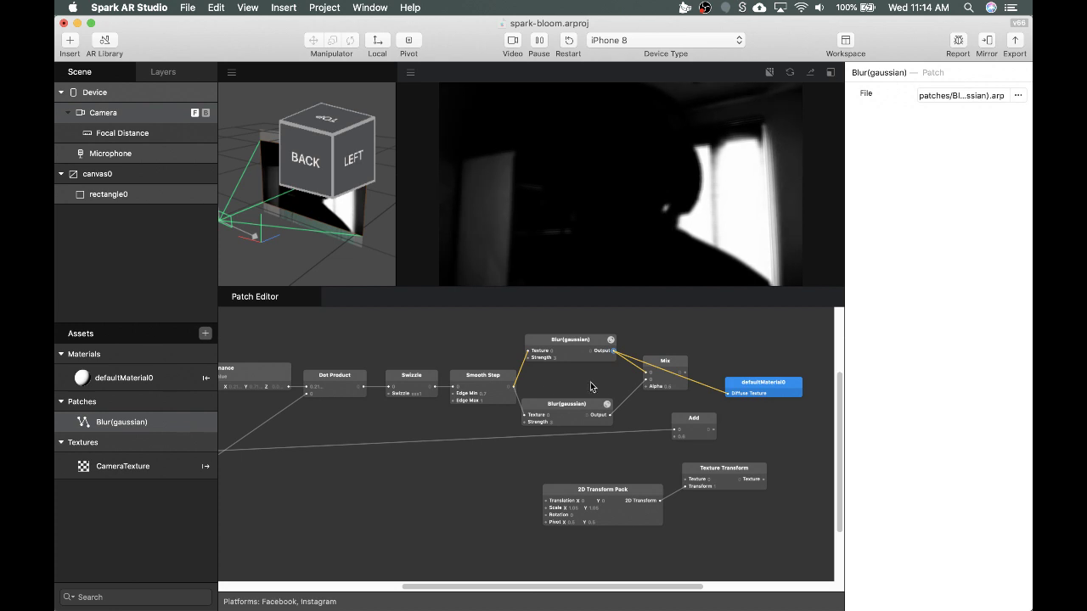
{"action": "left_click_drag", "start_coordinate": [581, 339], "coordinate": [589, 346]}
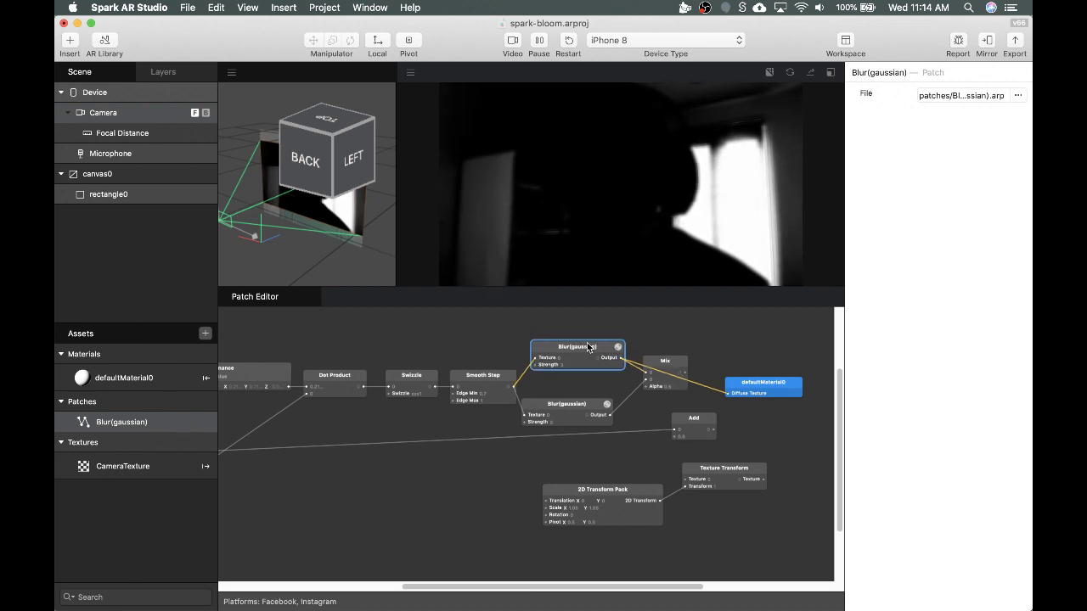
{"action": "double_click", "coordinate": [565, 366]}
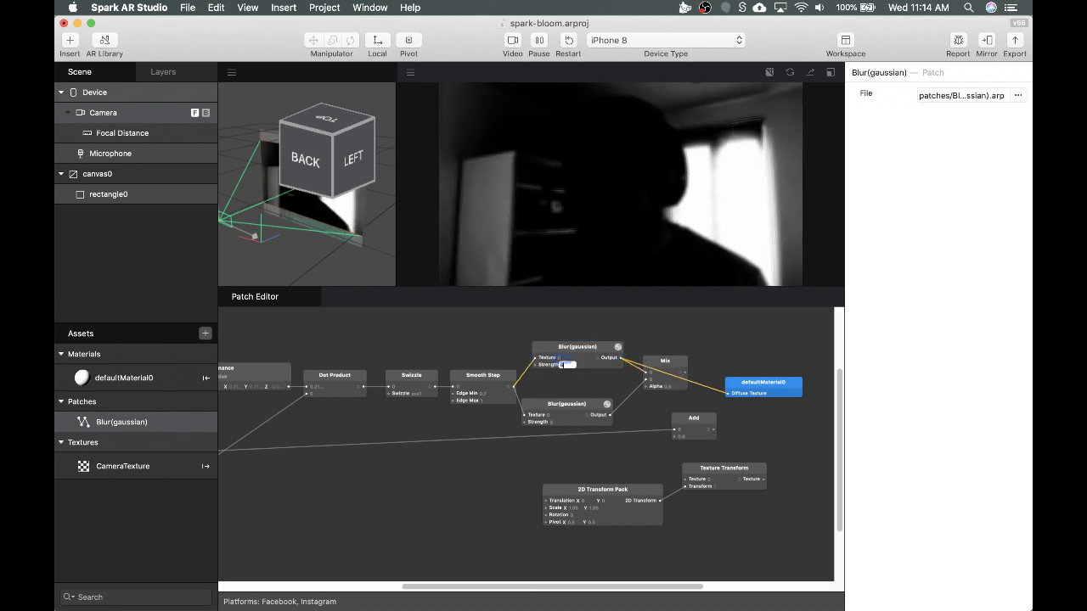
{"action": "left_click", "coordinate": [594, 348]}
{"action": "left_click_drag", "start_coordinate": [594, 348], "coordinate": [590, 348]}
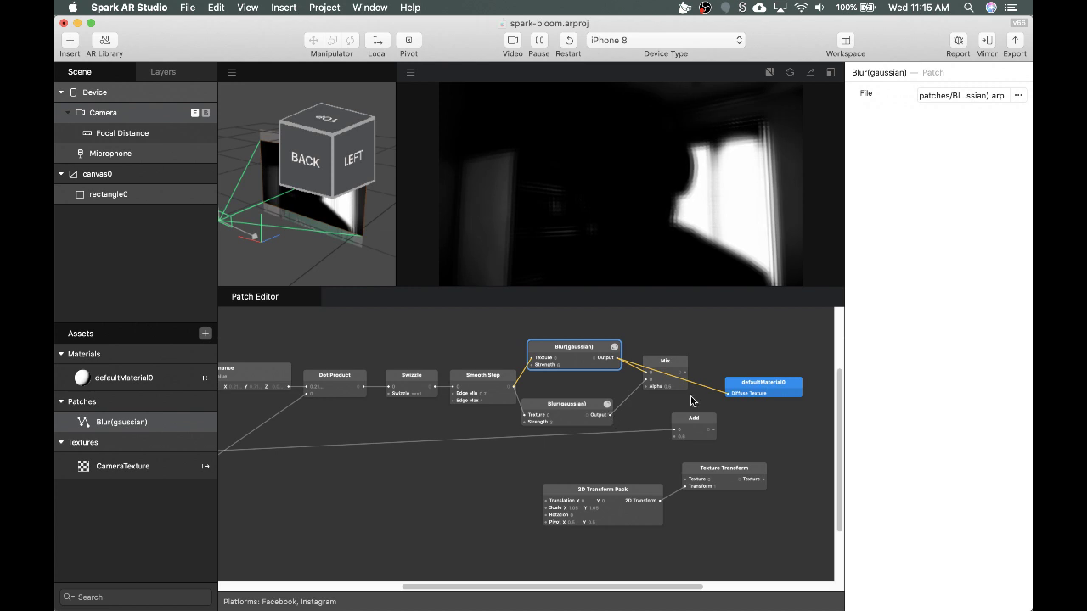
{"action": "left_click_drag", "start_coordinate": [684, 371], "coordinate": [727, 395]}
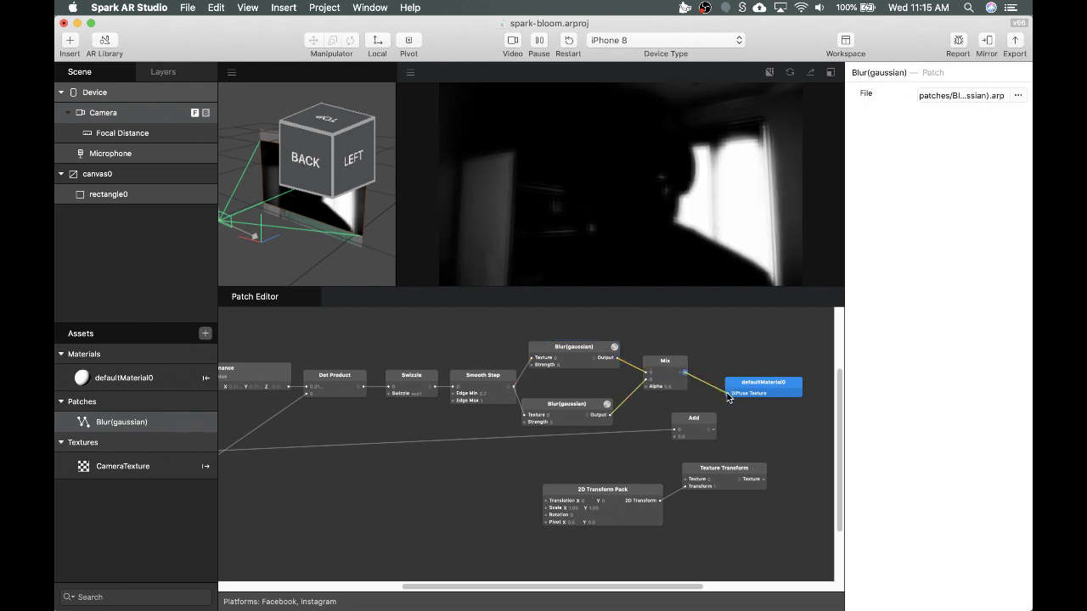
{"action": "left_click", "coordinate": [710, 376]}
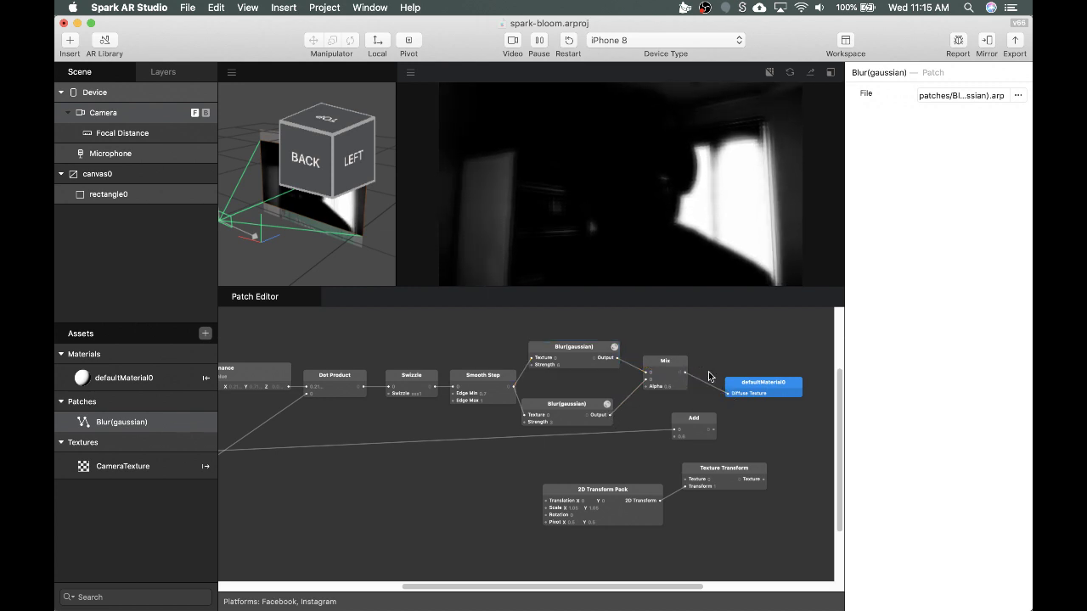
- Set the upper Blur(gaussian) patch's Strength to 8
{"action": "double_click", "coordinate": [555, 421]}
{"action": "double_click", "coordinate": [563, 364]}
{"action": "type", "text": "8"}
{"action": "key", "text": "Return"}
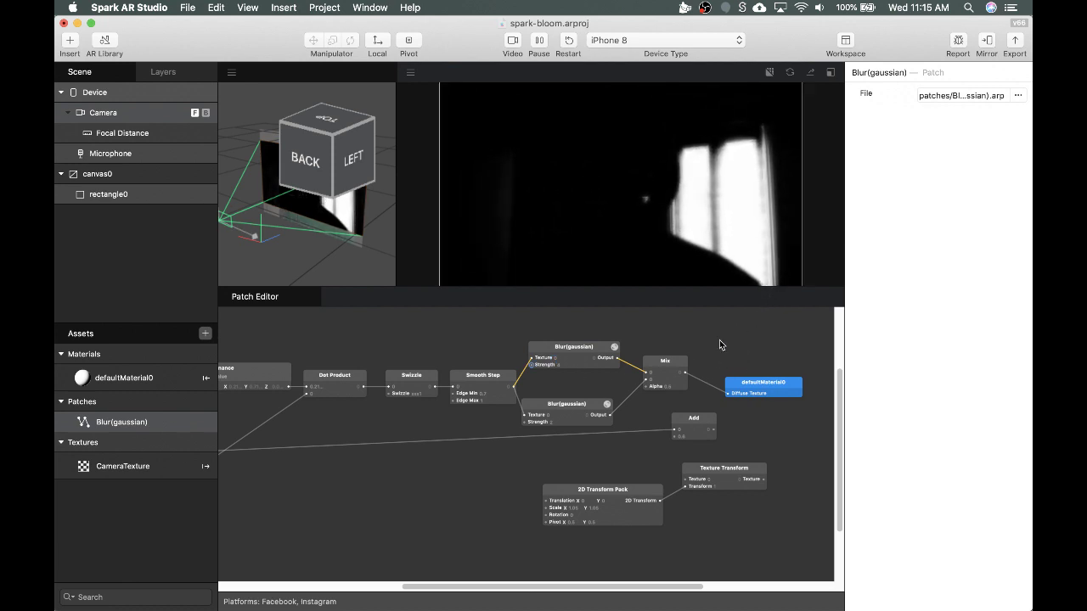
- Move the two Blur (gaussian) patches closer together in the patch graph
{"action": "left_click", "coordinate": [543, 355]}
{"action": "left_click_drag", "start_coordinate": [573, 408], "coordinate": [577, 401]}
{"action": "left_click_drag", "start_coordinate": [577, 352], "coordinate": [576, 363]}
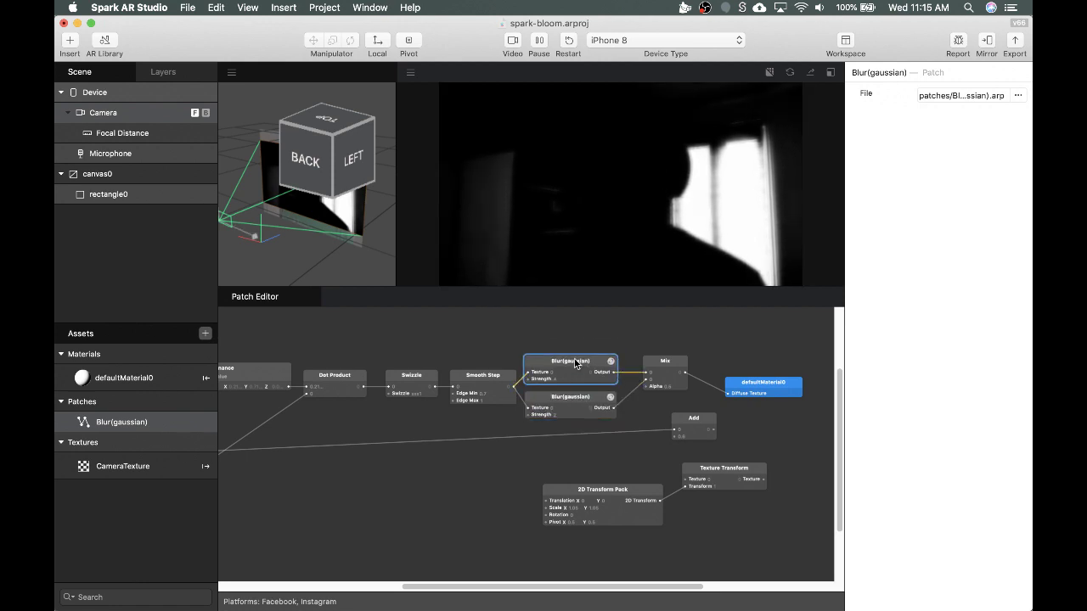
{"action": "left_click", "coordinate": [584, 334]}
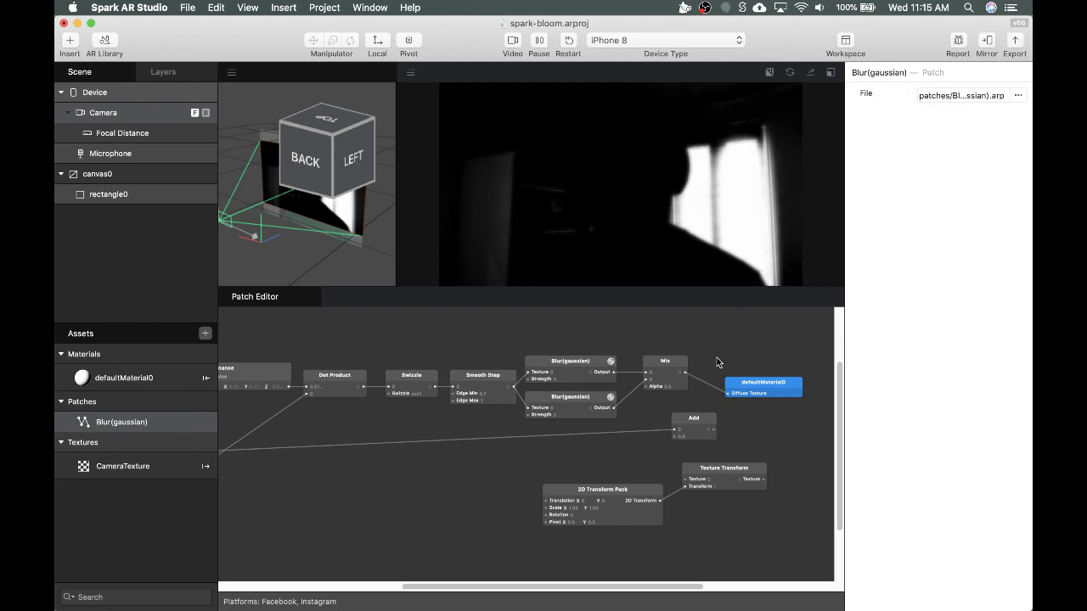
- Shift the CameraTexture patch rightward, closer to the main chain
{"action": "scroll", "coordinate": [717, 363], "scroll_direction": "left", "scroll_amount": 5}
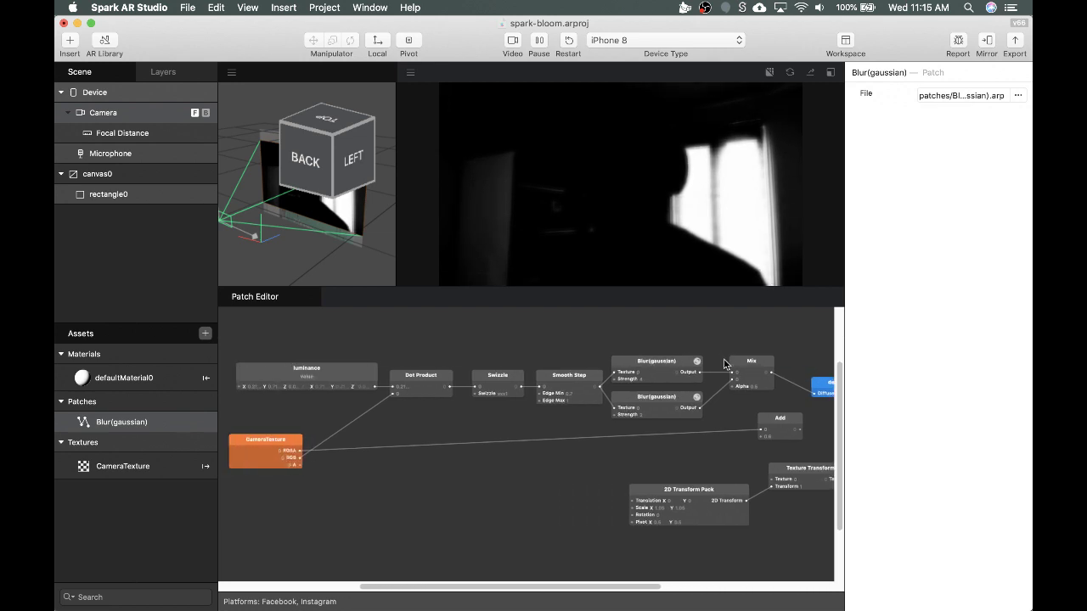
{"action": "scroll", "coordinate": [725, 363], "scroll_direction": "right", "scroll_amount": 1}
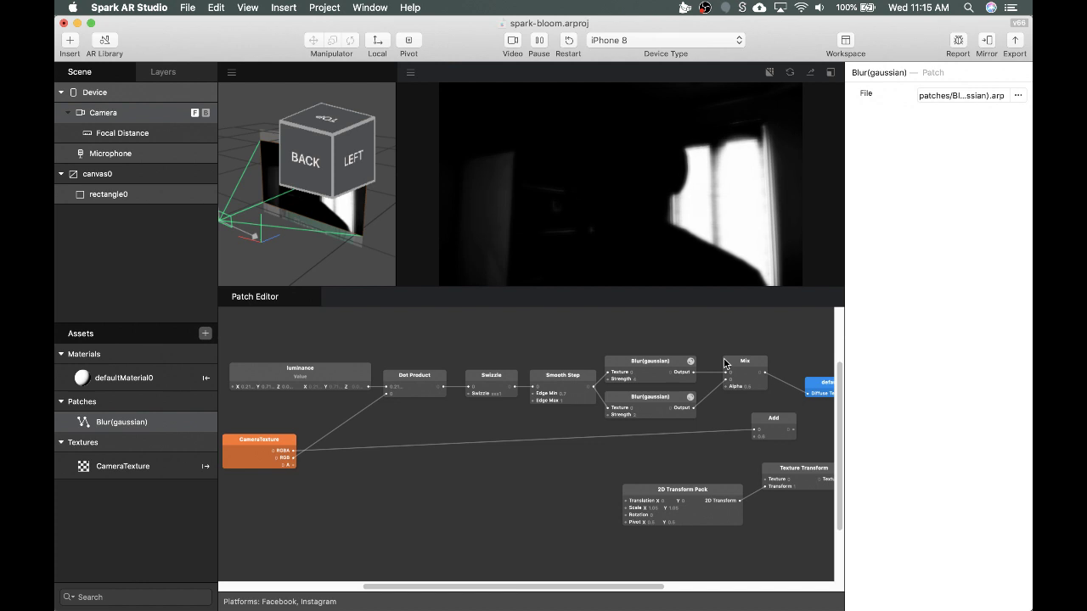
{"action": "scroll", "coordinate": [725, 364], "scroll_direction": "left", "scroll_amount": 3}
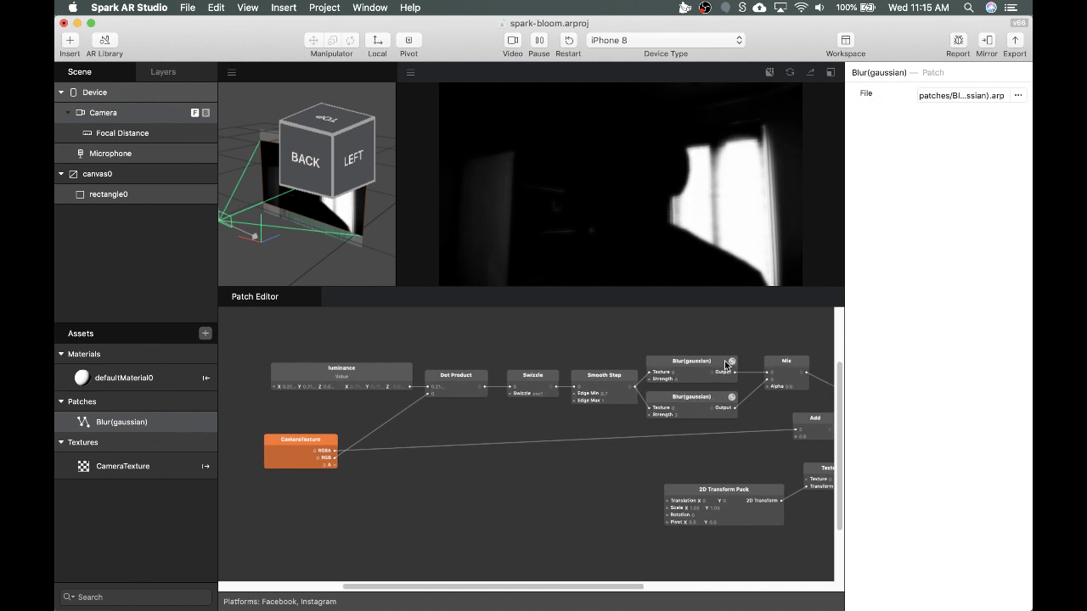
{"action": "left_click_drag", "start_coordinate": [317, 436], "coordinate": [409, 433]}
- Connect the Mix output into Add, then delete the 2D Transform Pack and Texture Transform patches
{"action": "scroll", "coordinate": [514, 464], "scroll_direction": "right", "scroll_amount": 8}
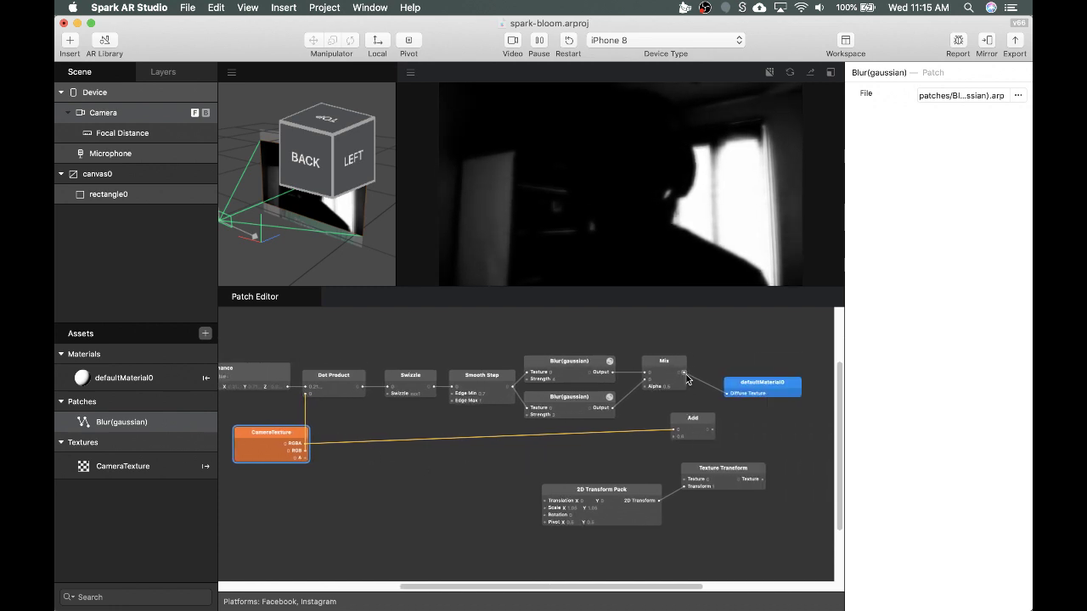
{"action": "left_click_drag", "start_coordinate": [684, 373], "coordinate": [728, 393]}
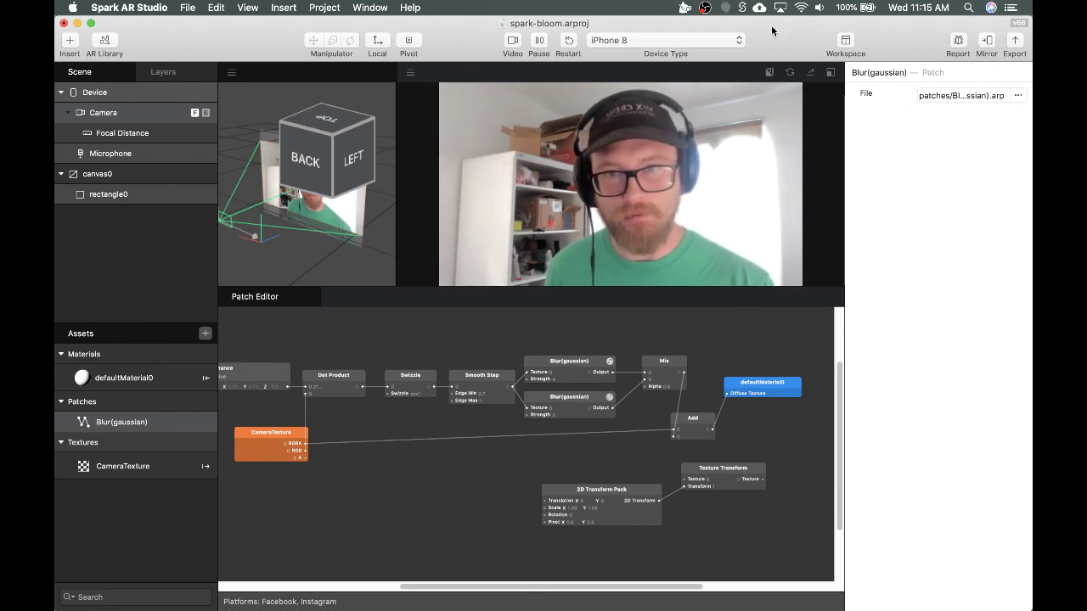
{"action": "left_click_drag", "start_coordinate": [636, 468], "coordinate": [697, 516]}
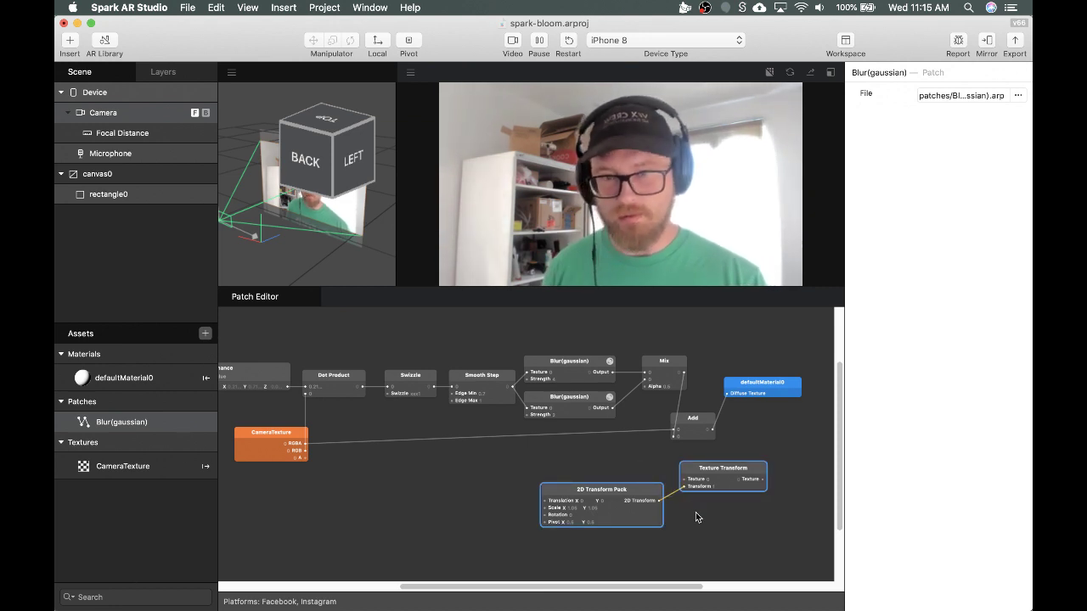
{"action": "key", "text": "BackSpace"}
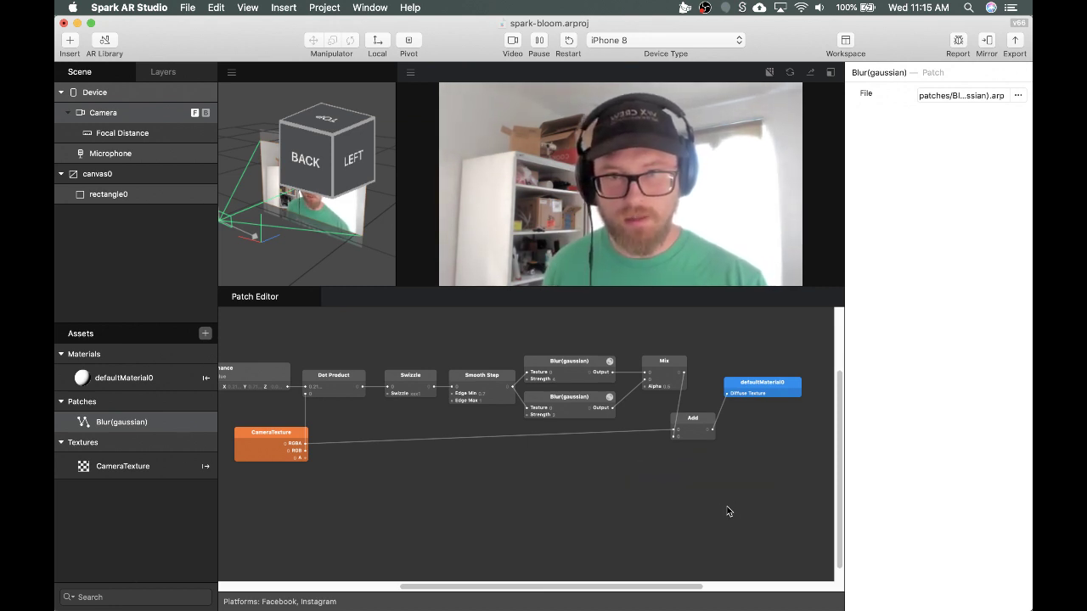